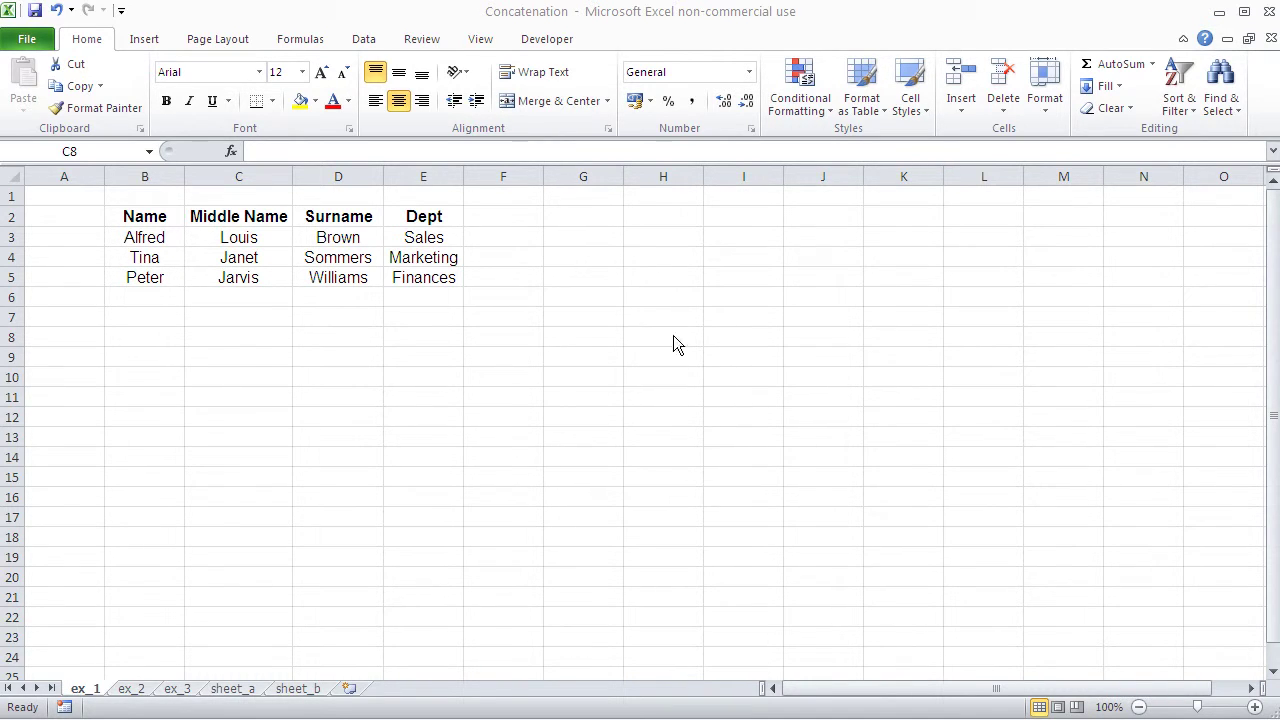
# Select cell H3 on the ex_1 sheet and bring up the Insert Function dialog.
pyautogui.click(653, 240)
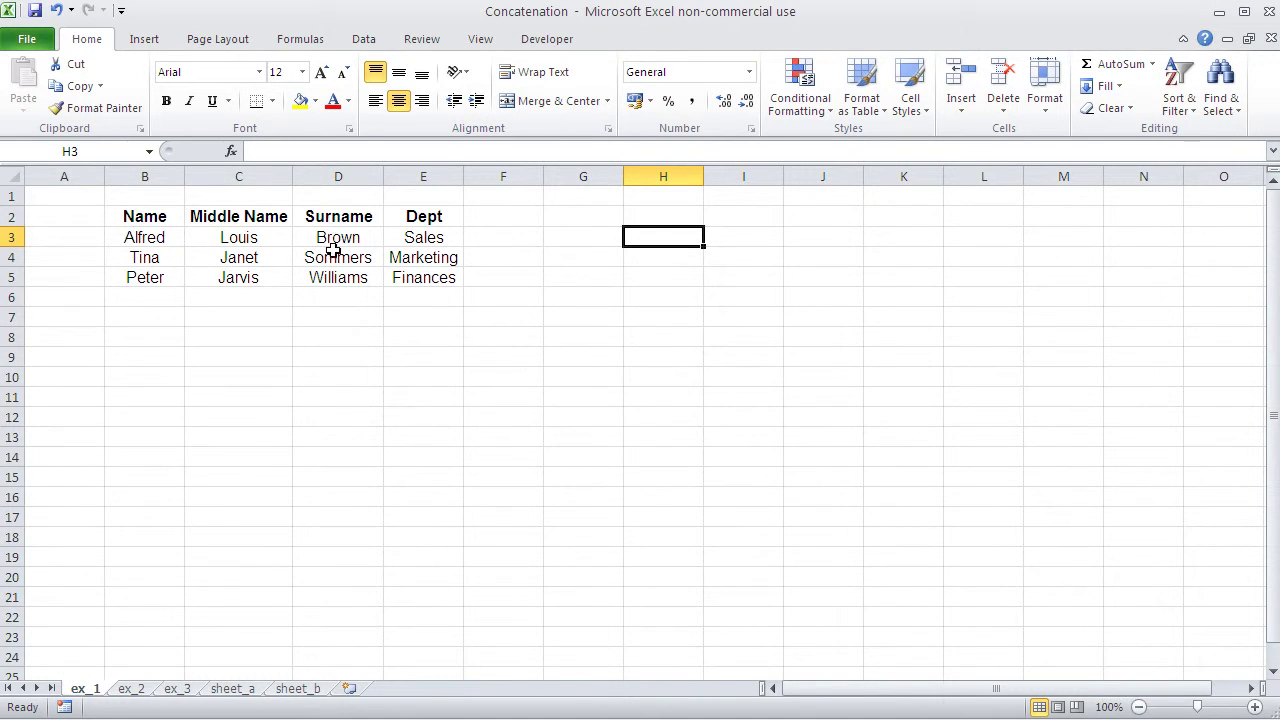
pyautogui.click(659, 216)
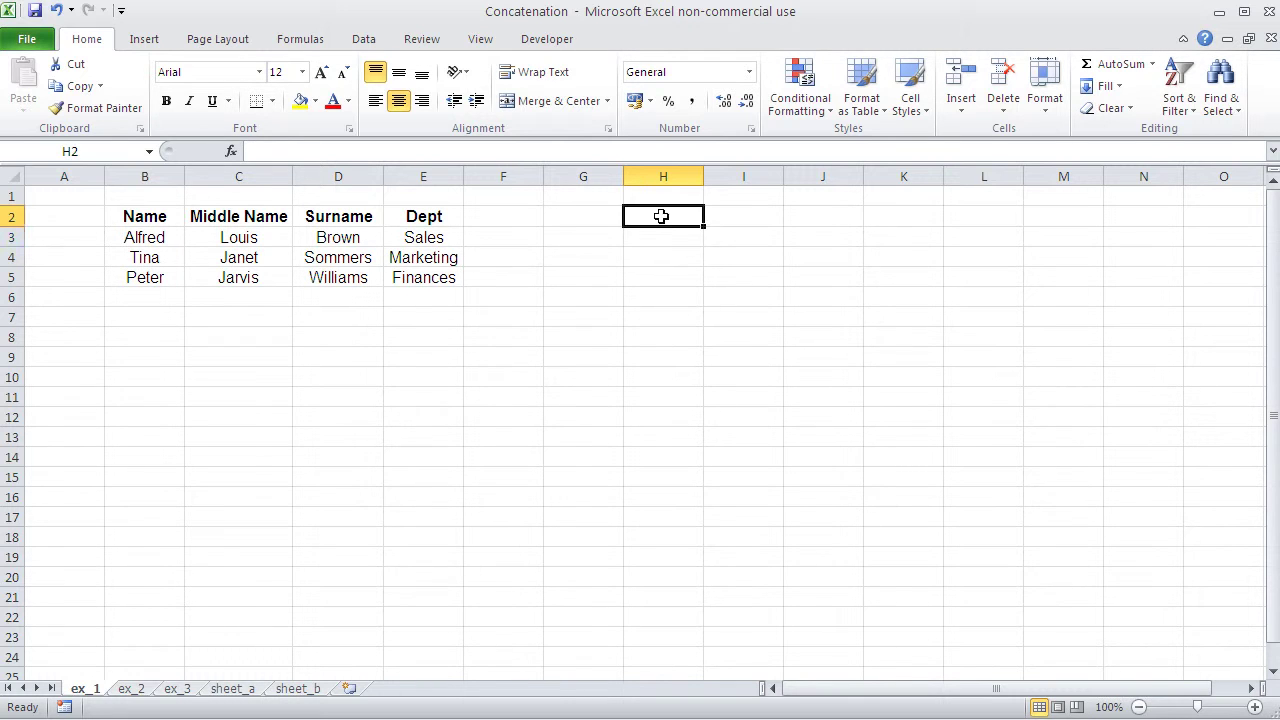
pyautogui.click(655, 238)
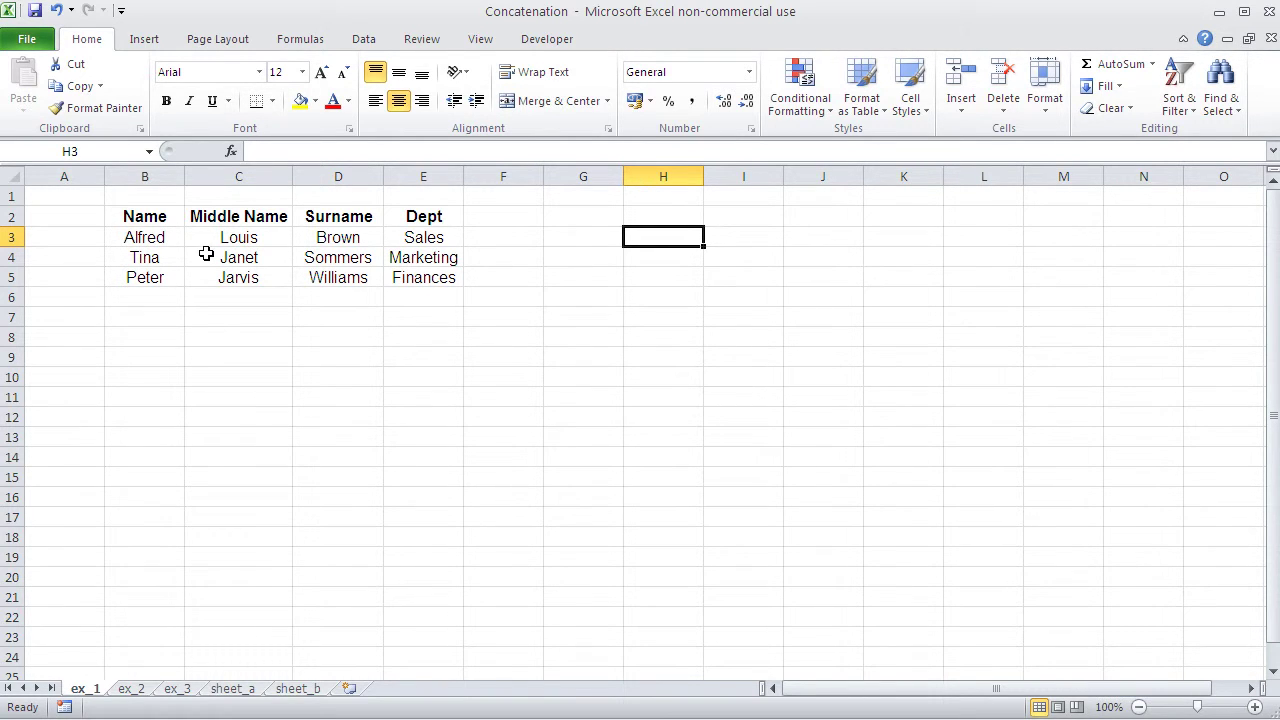
pyautogui.click(231, 152)
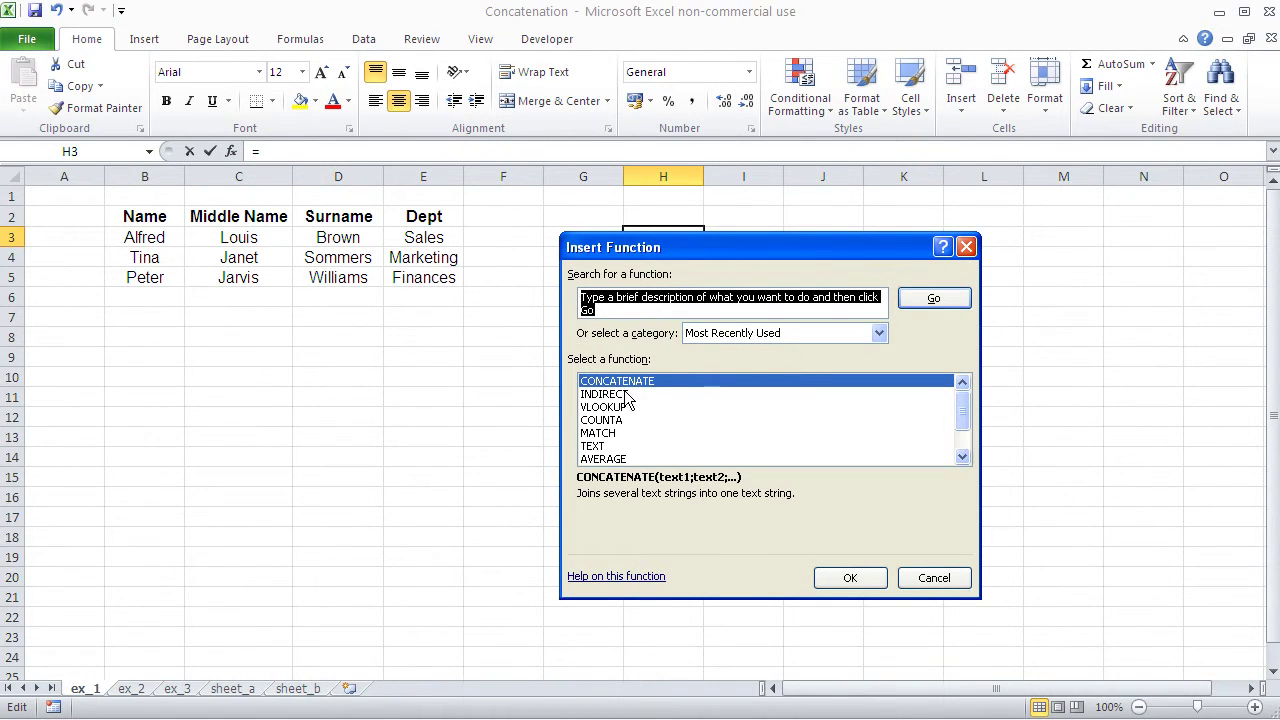
# Choose CONCATENATE from the Text function category.
pyautogui.click(770, 336)
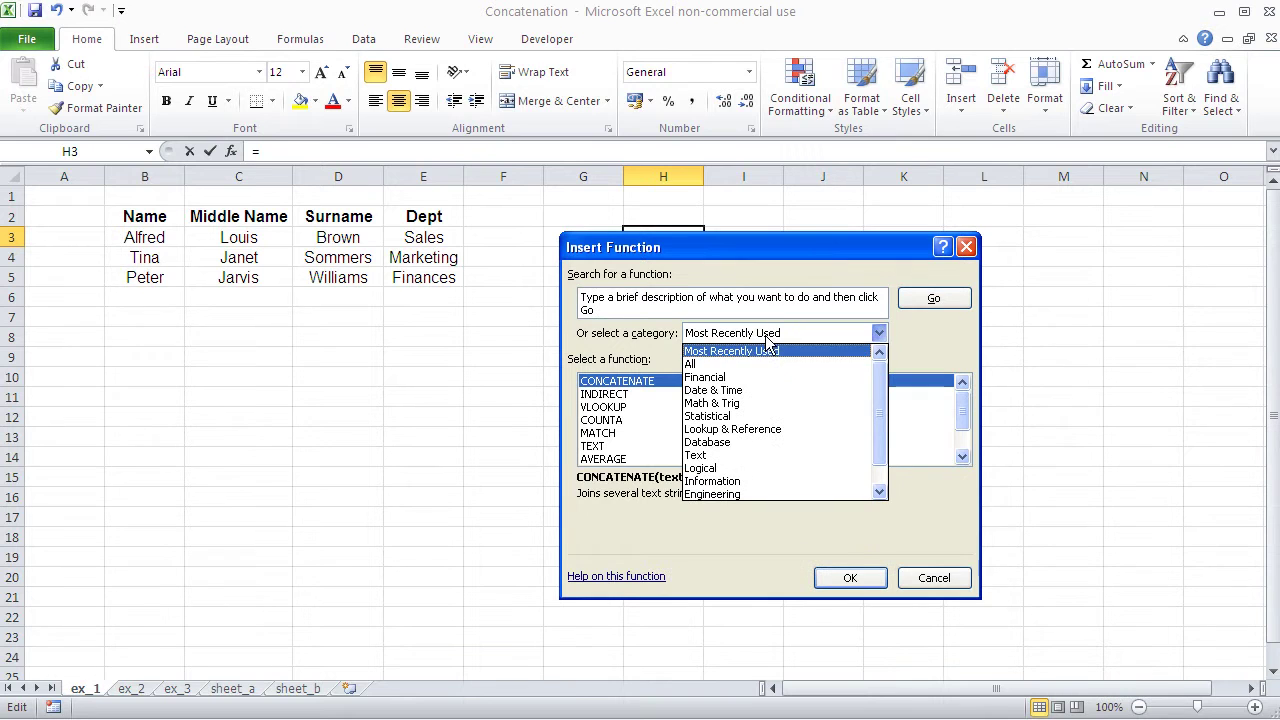
pyautogui.click(748, 455)
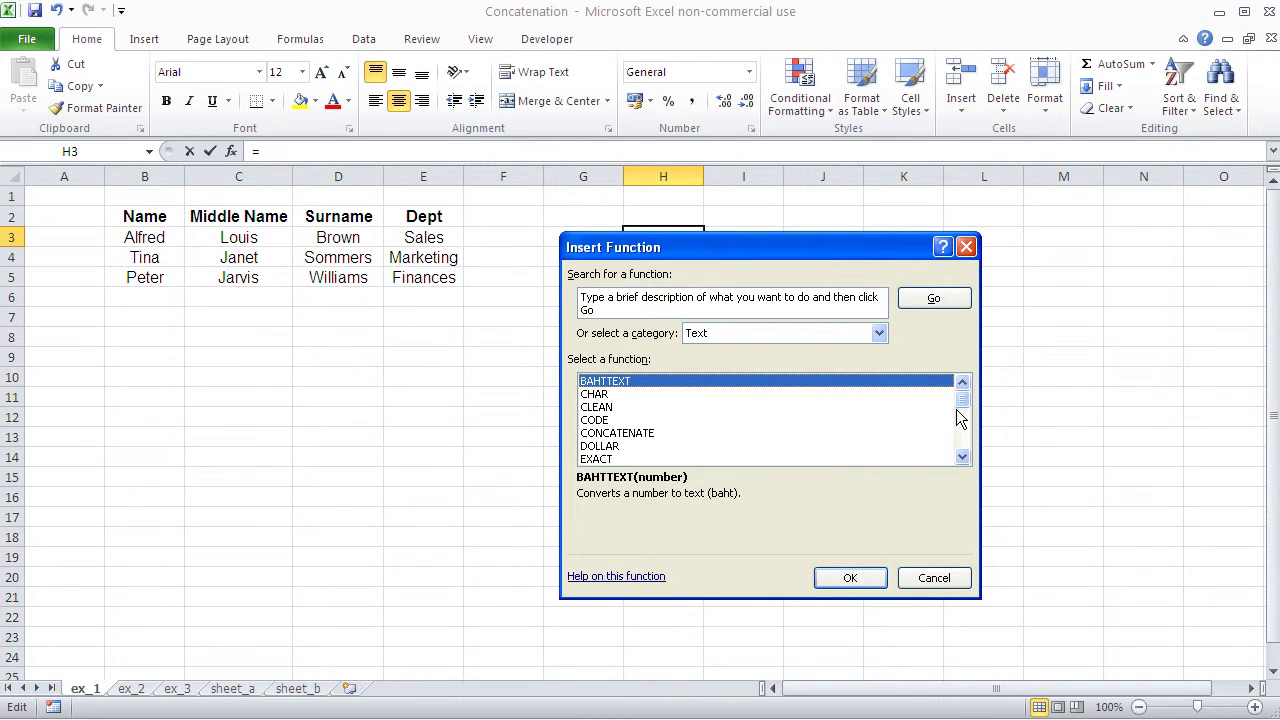
pyautogui.moveTo(959, 418)
pyautogui.mouseDown()
pyautogui.moveTo(959, 450)
pyautogui.moveTo(957, 405)
pyautogui.mouseUp()
pyautogui.click(626, 434)
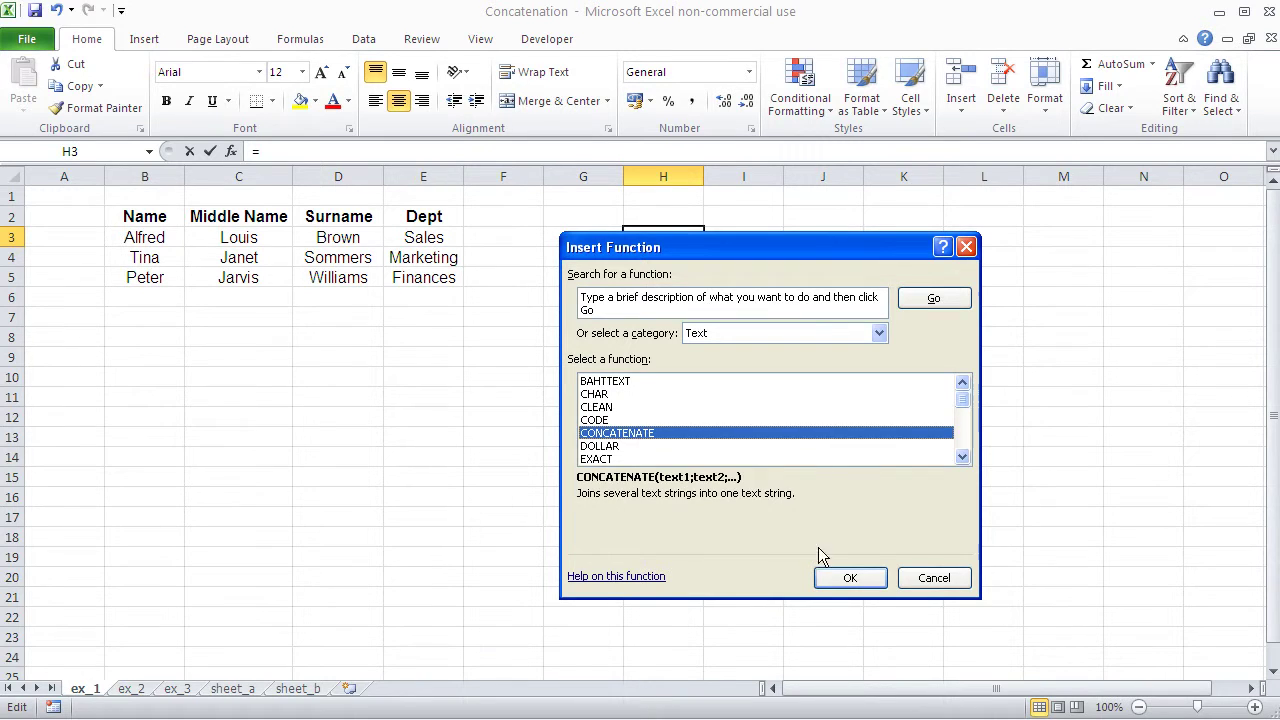
pyautogui.click(840, 577)
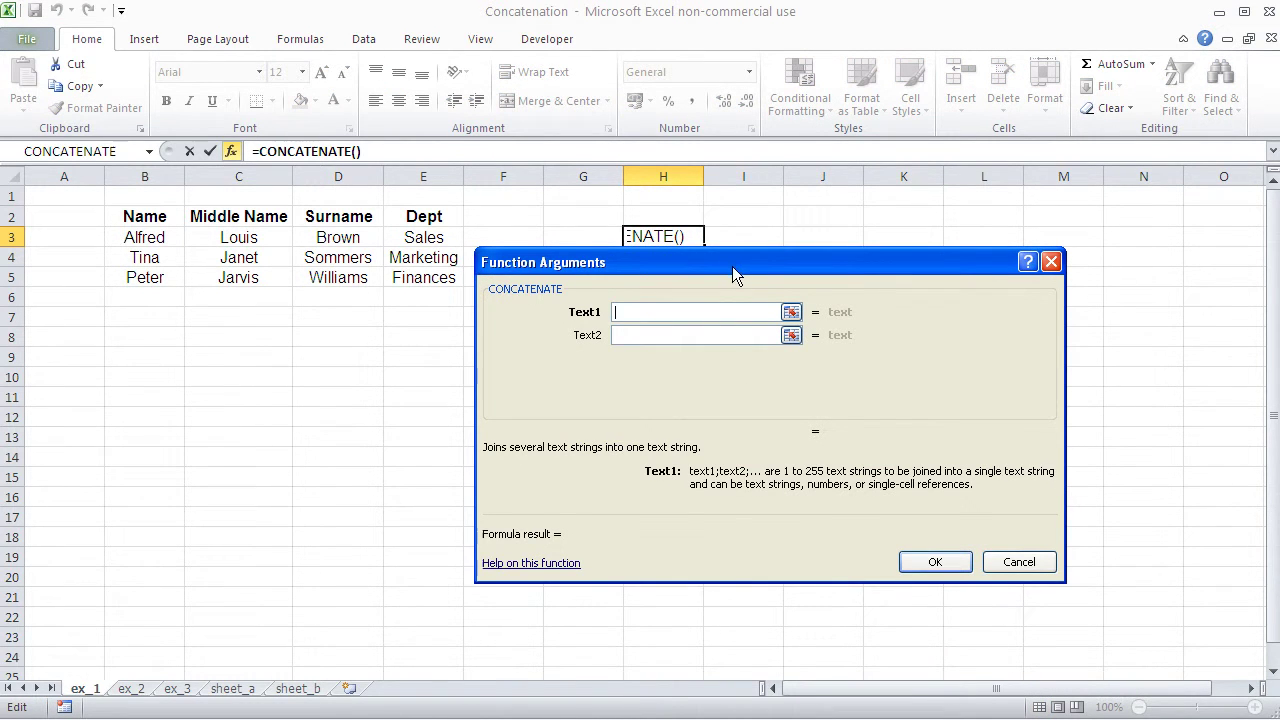
pyautogui.moveTo(732, 266); pyautogui.dragTo(731, 302)
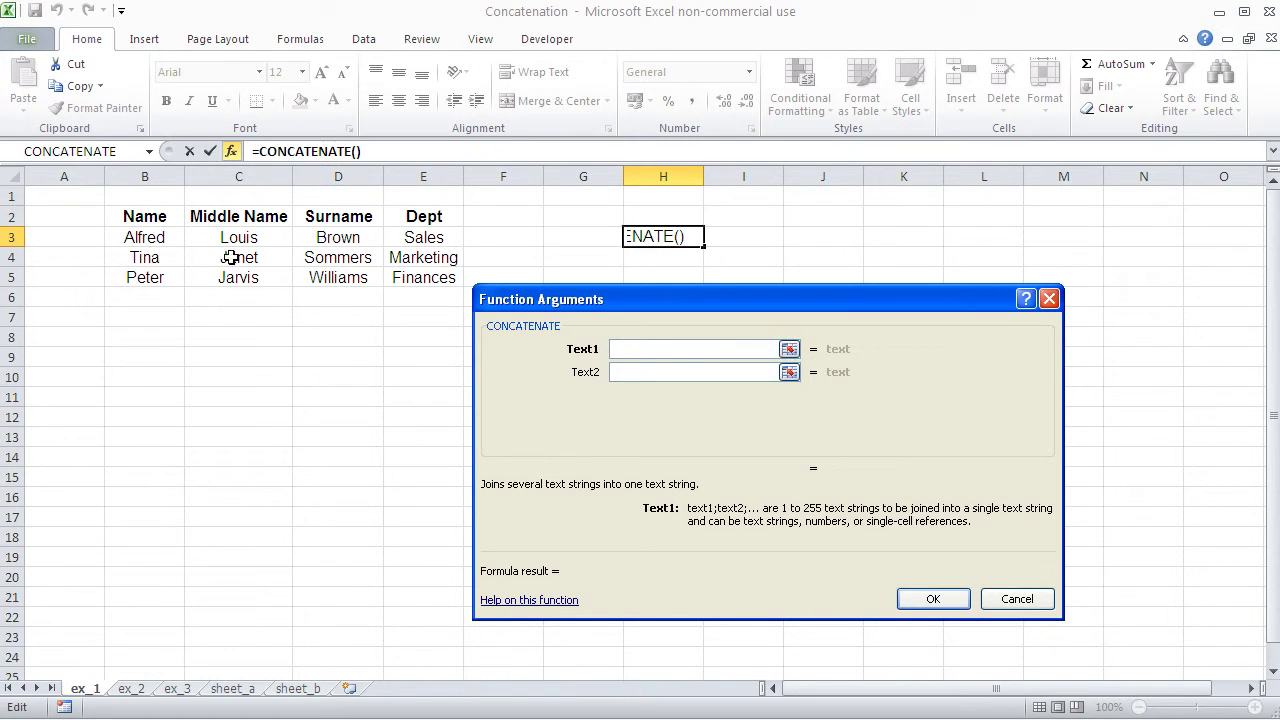
pyautogui.click(140, 240)
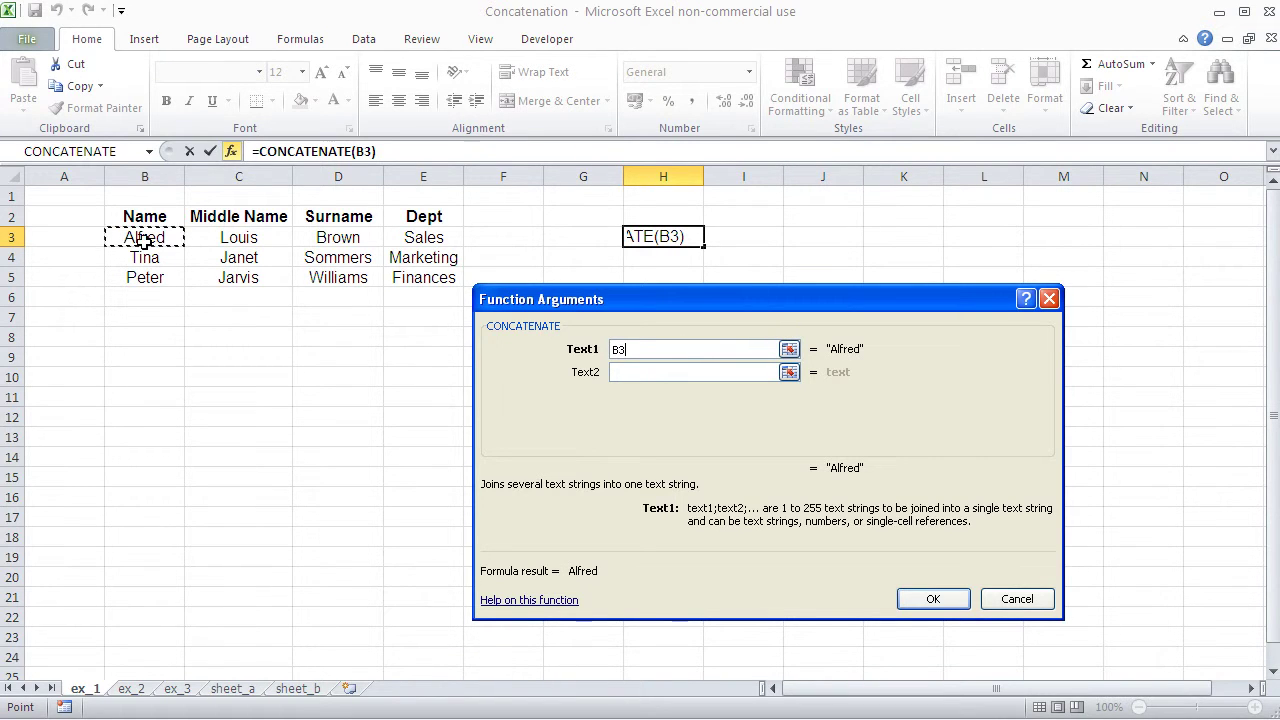
pyautogui.click(655, 371)
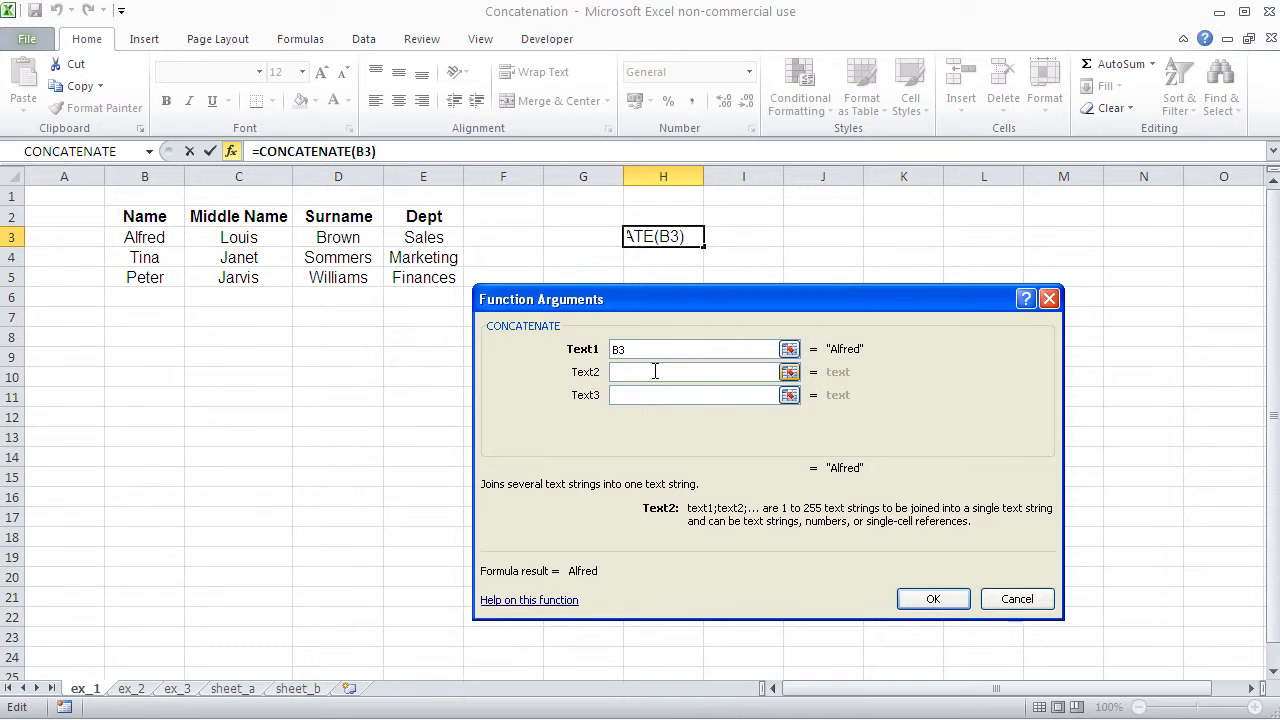
pyautogui.click(686, 397)
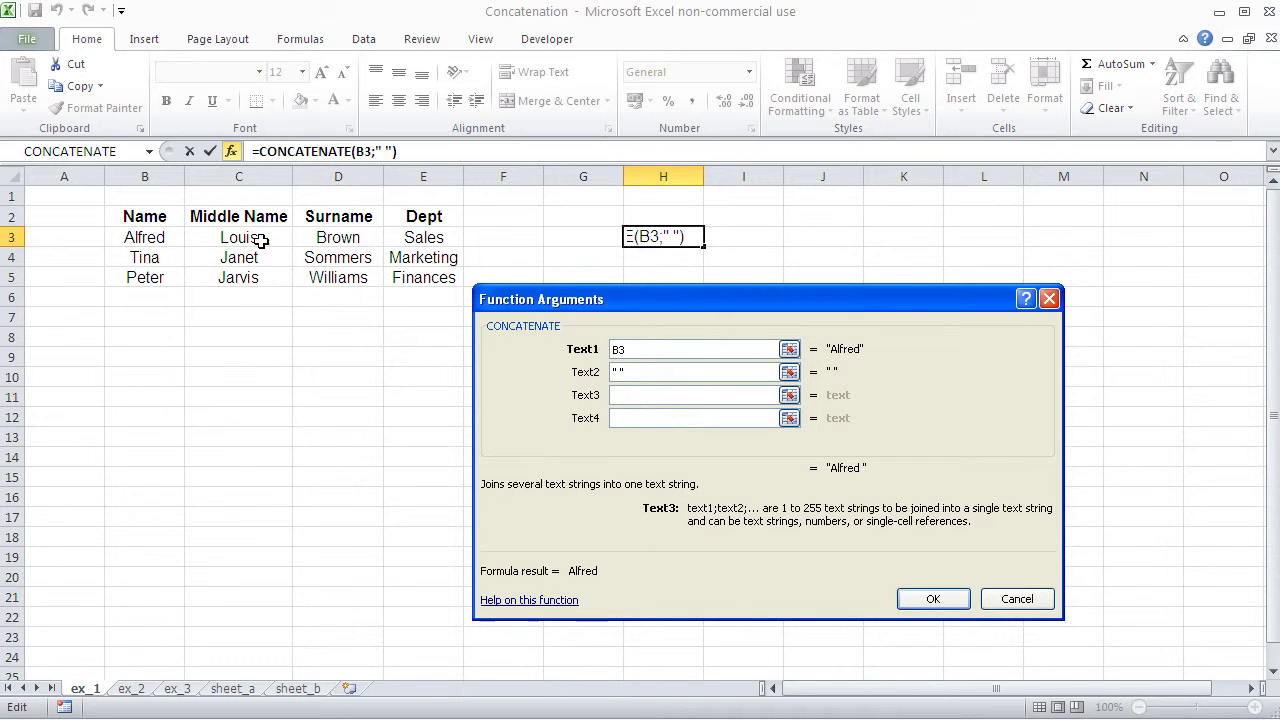
pyautogui.click(331, 240)
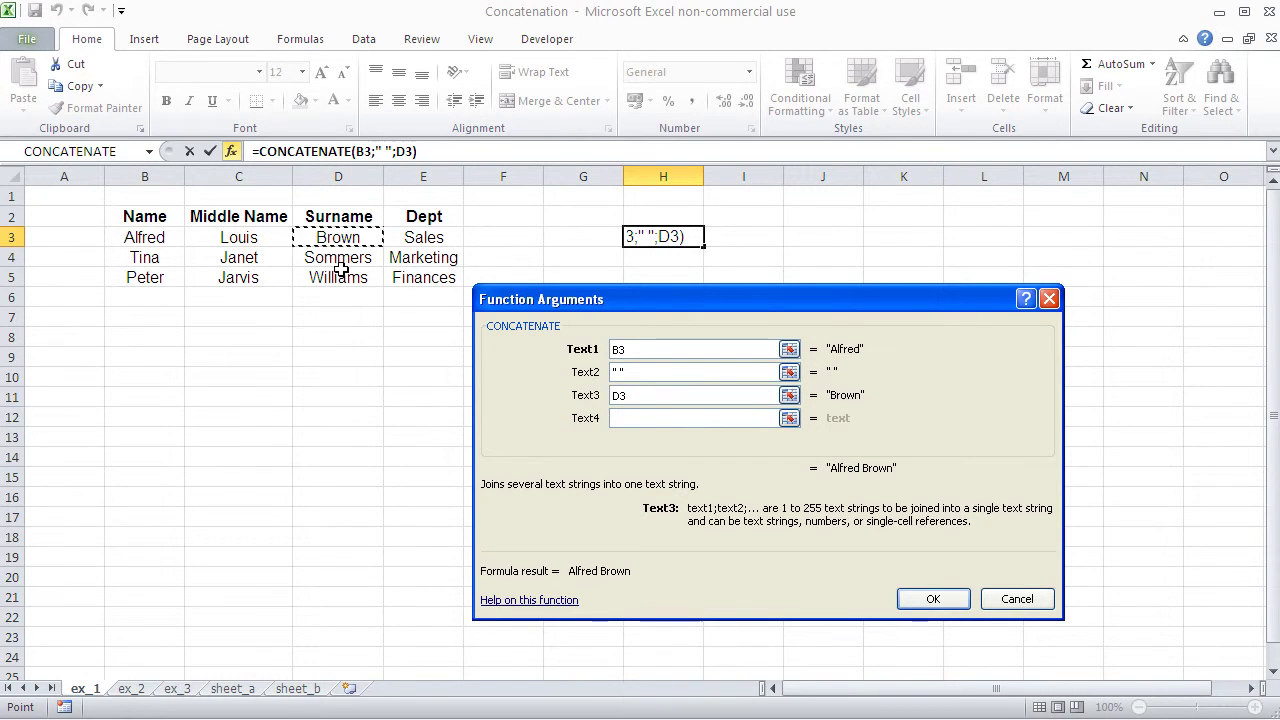
pyautogui.click(932, 601)
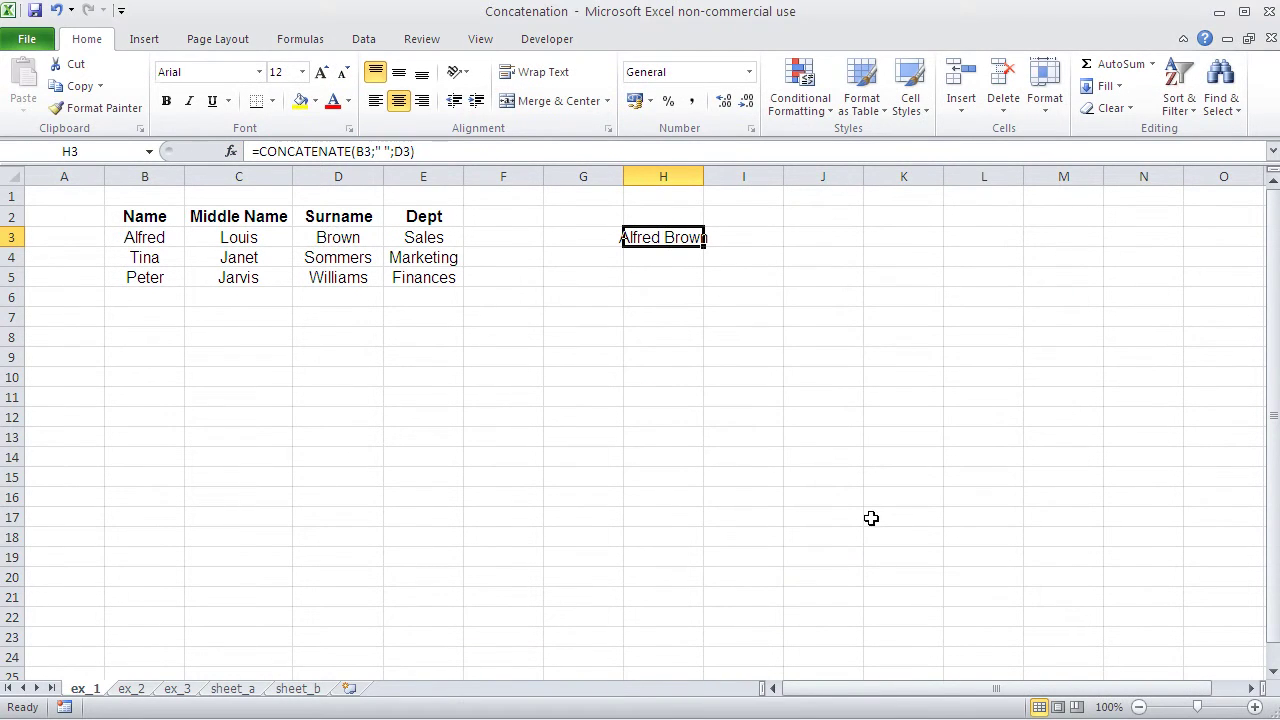
pyautogui.moveTo(703, 177); pyautogui.dragTo(702, 180)
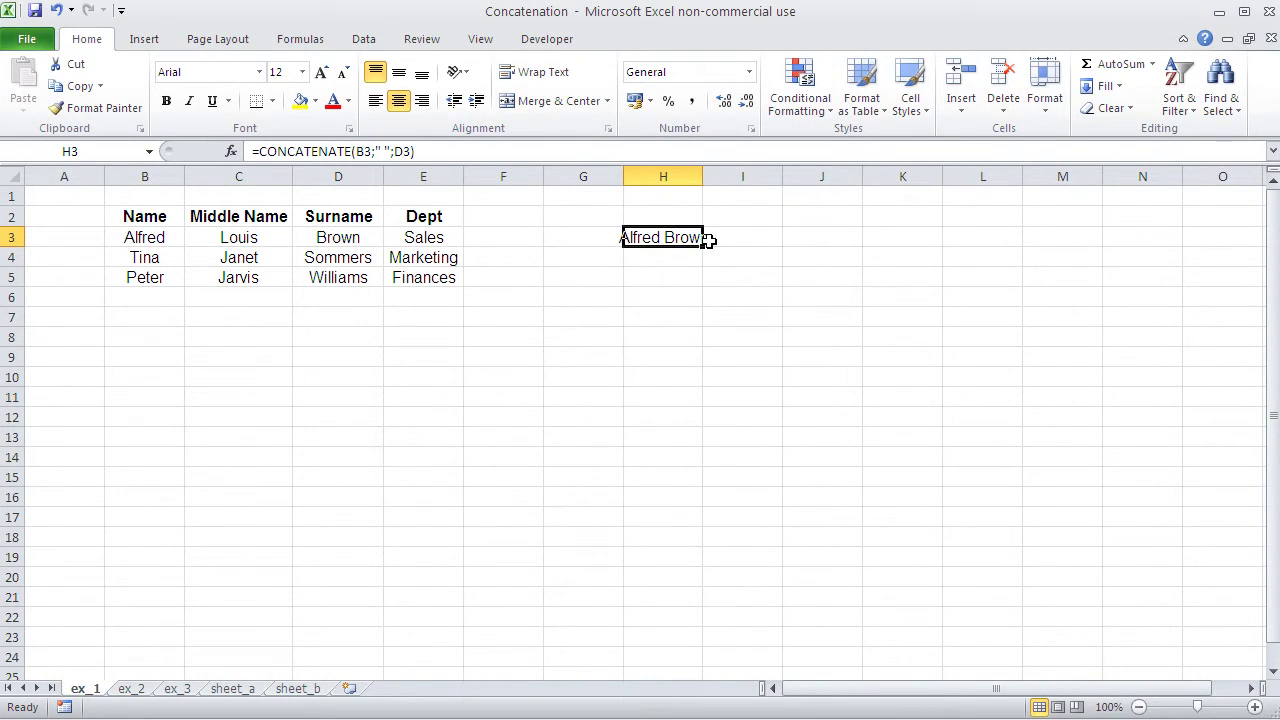
pyautogui.doubleClick(702, 177)
pyautogui.moveTo(722, 247); pyautogui.dragTo(720, 287)
pyautogui.click(690, 300)
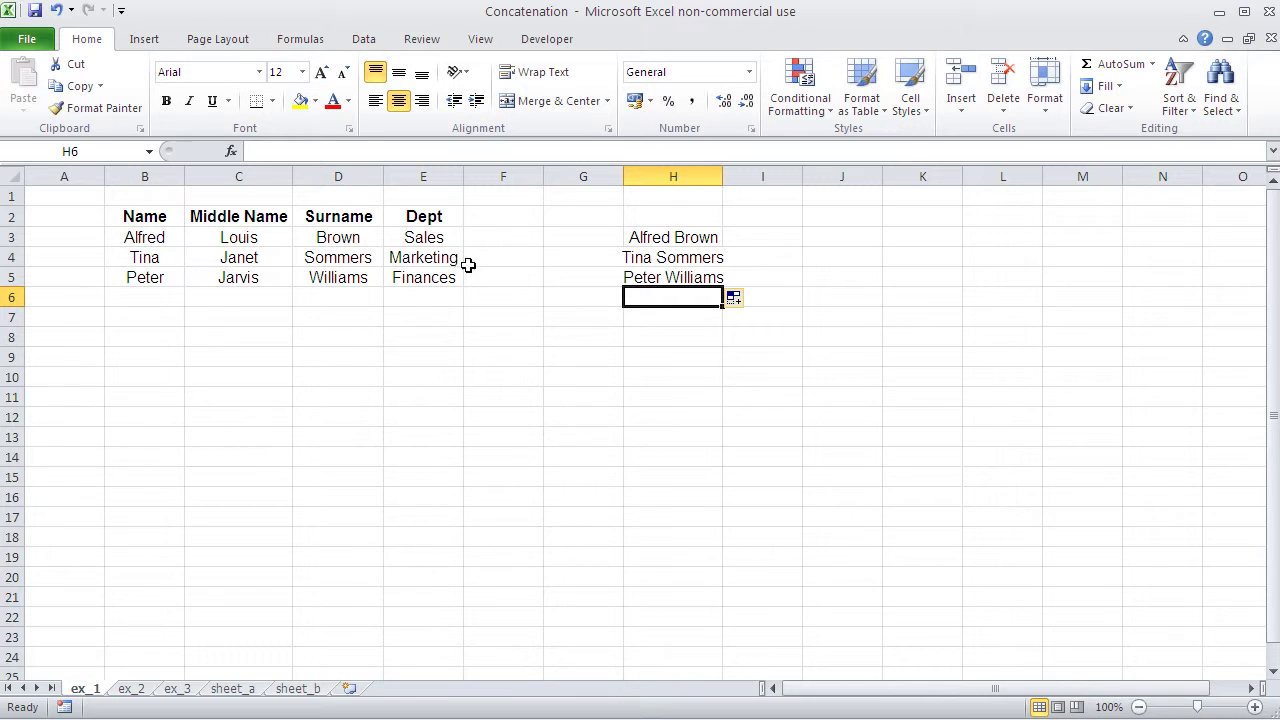
pyautogui.click(661, 245)
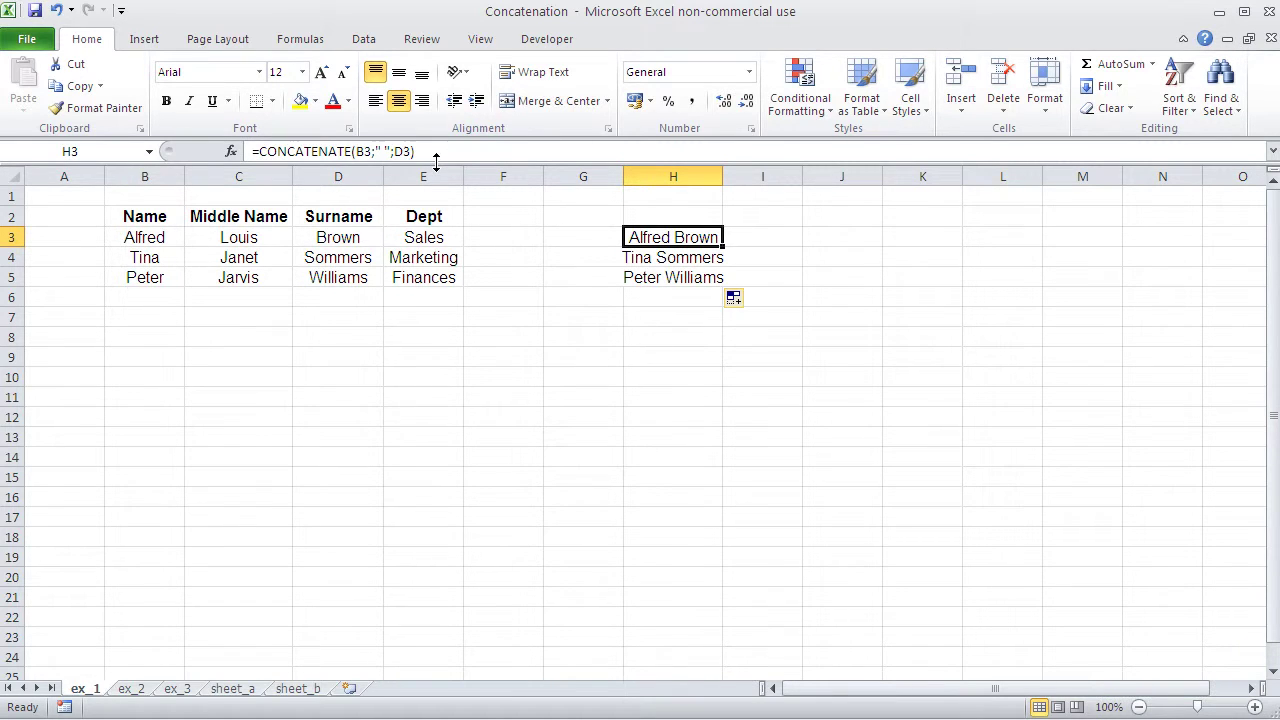
pyautogui.click(786, 241)
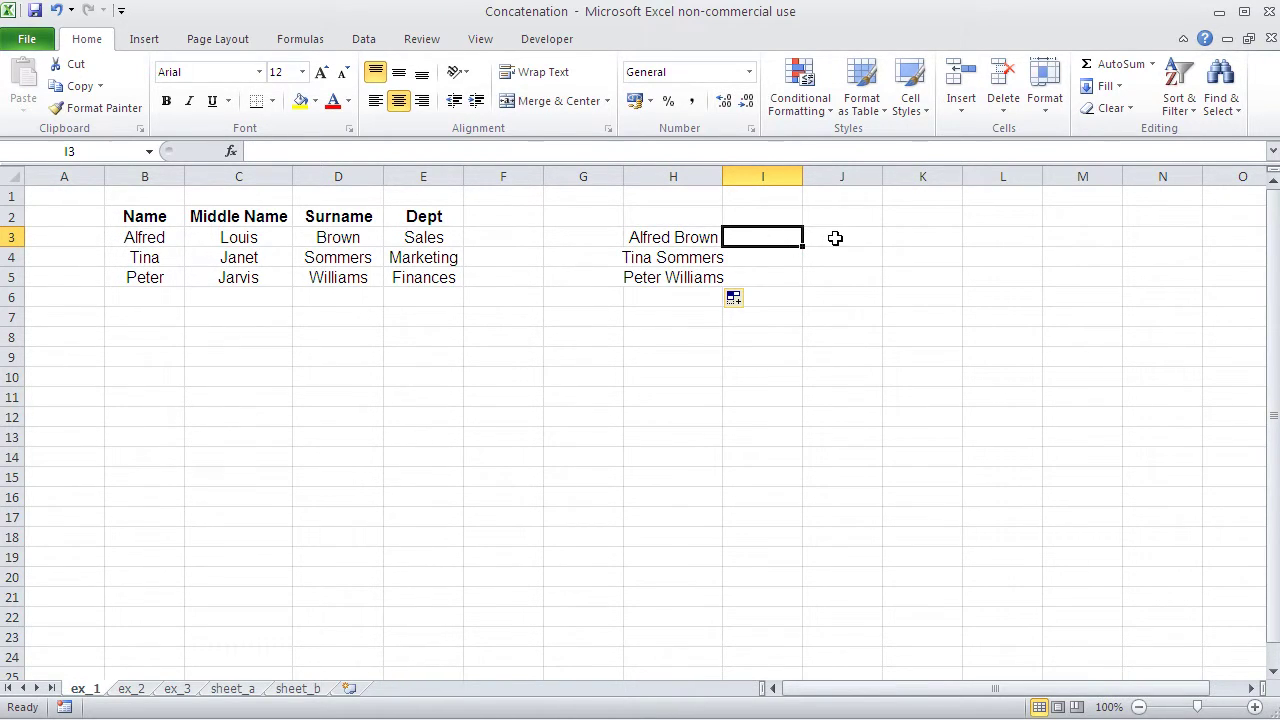
# Enter the formula =B3&" "&D3 in cell H9.
pyautogui.click(652, 359)
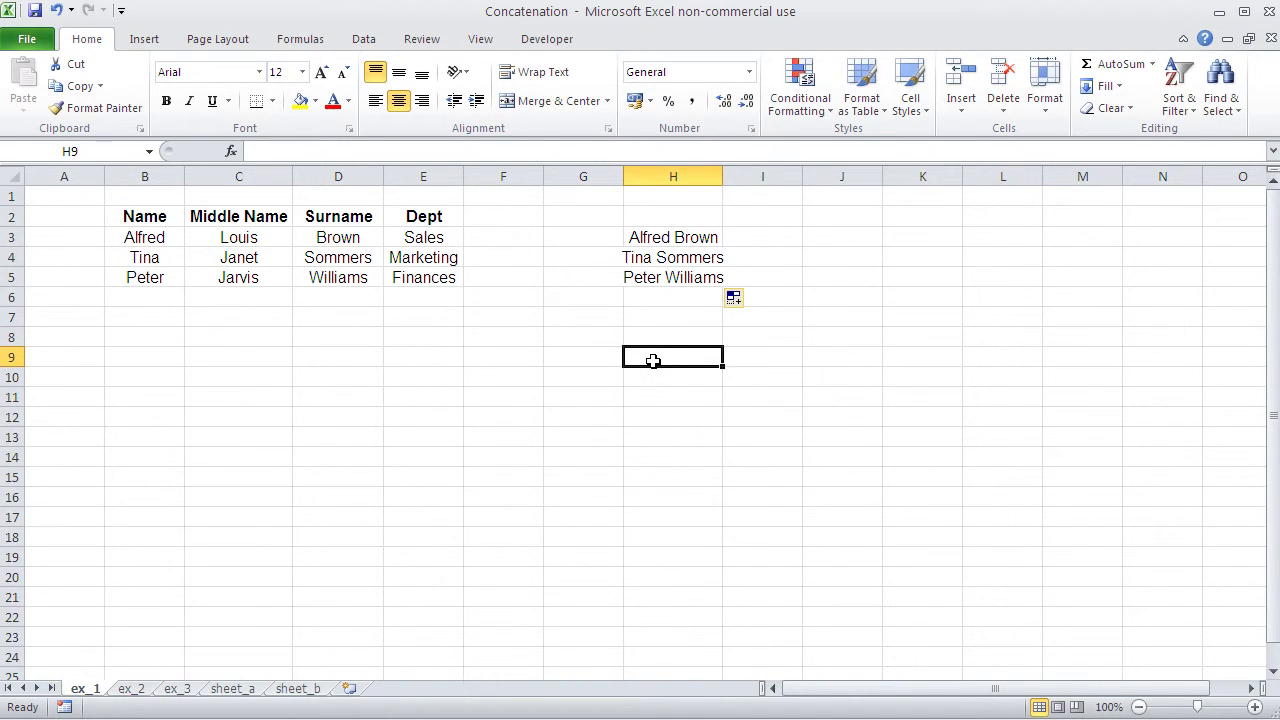
pyautogui.write('=')
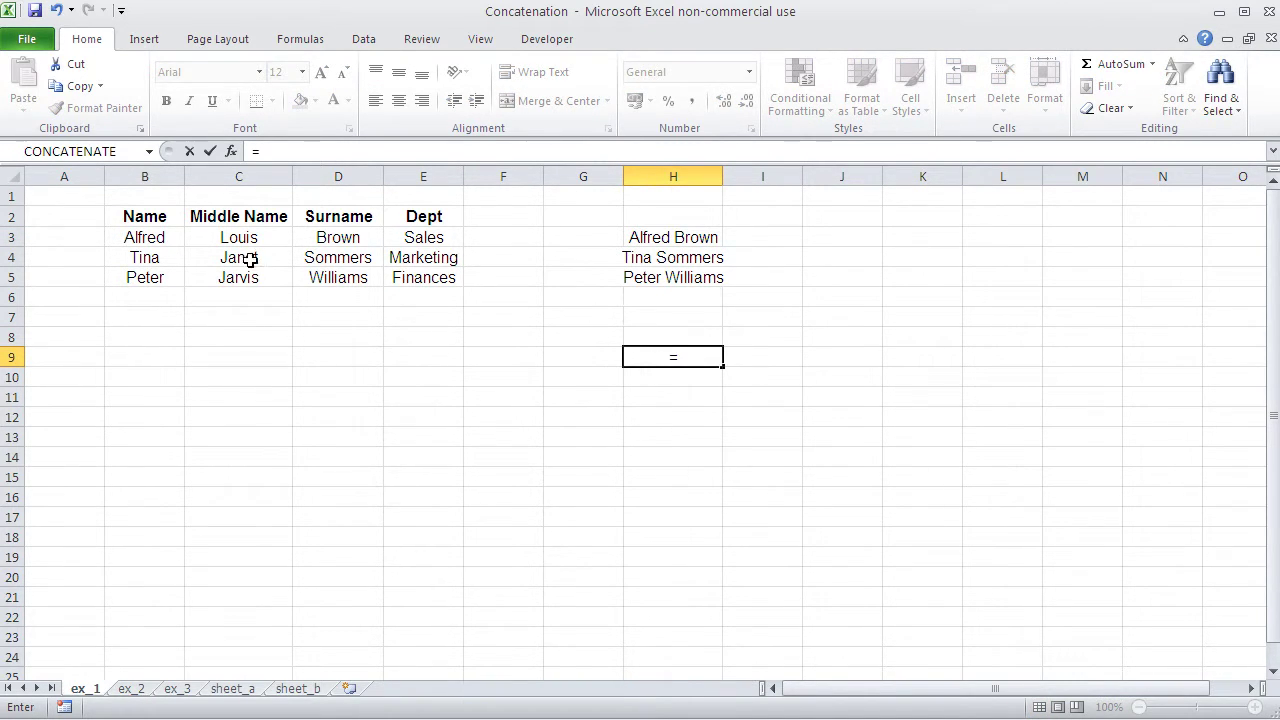
pyautogui.click(144, 238)
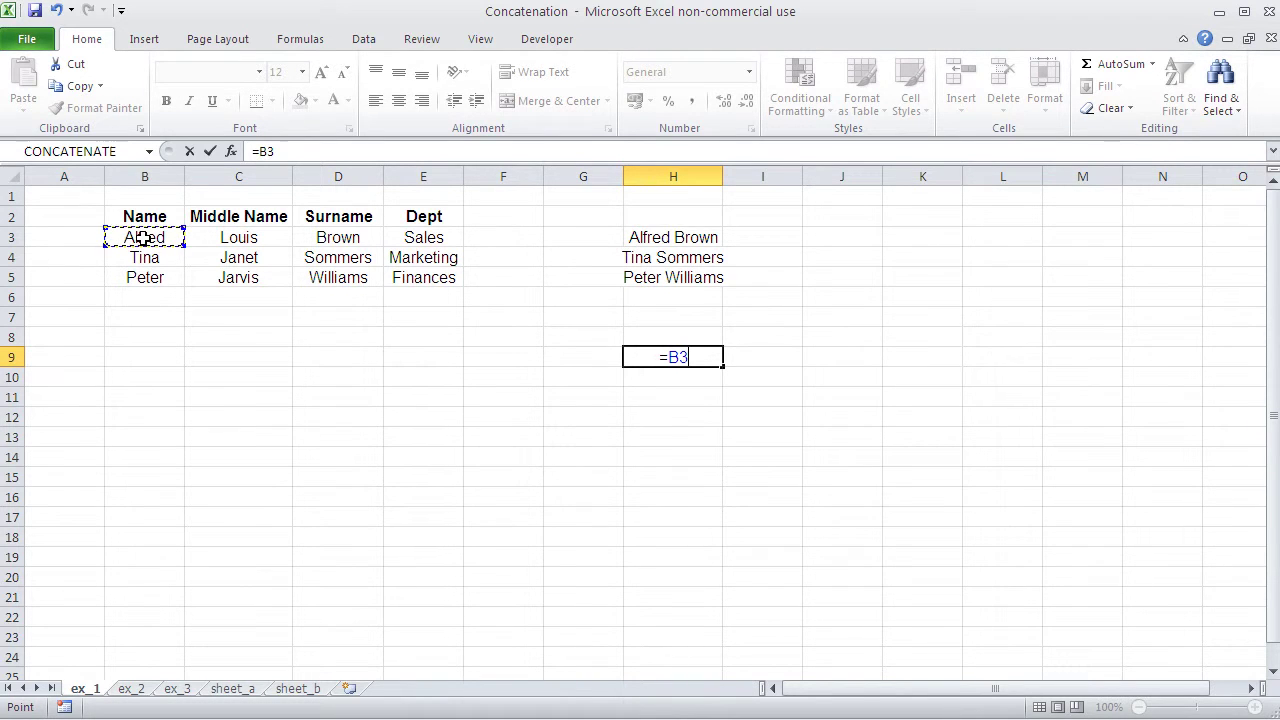
pyautogui.write('&"')
pyautogui.write('"')
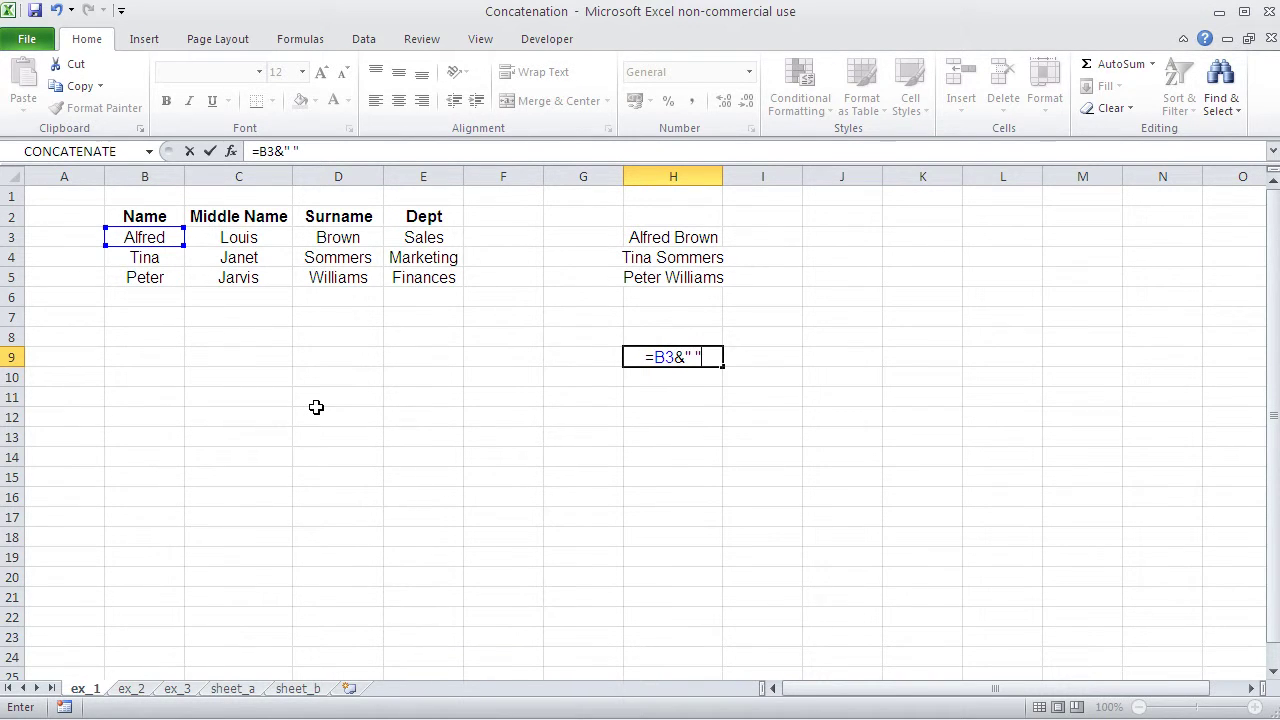
pyautogui.write('&')
pyautogui.click(336, 241)
pyautogui.press('Return')
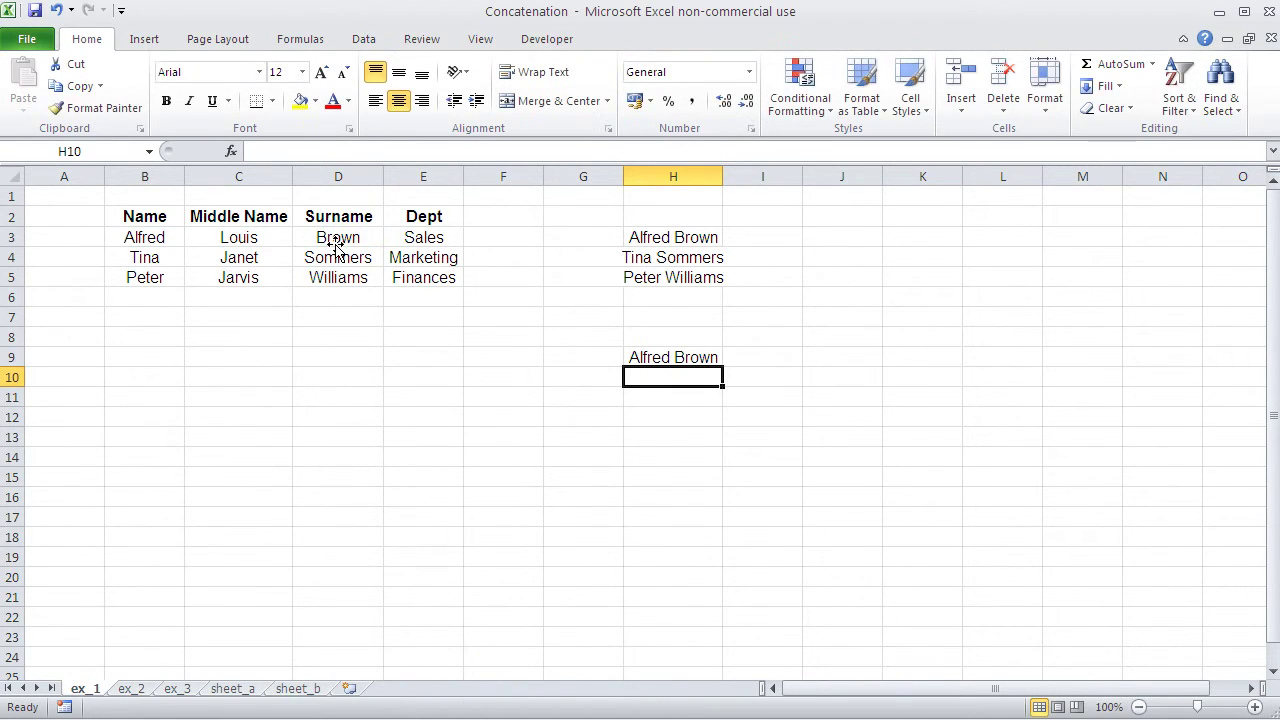
# Fill the H9 formula down to H11 and compare it with the CONCATENATE formula in H3.
pyautogui.click(637, 356)
pyautogui.moveTo(723, 366); pyautogui.dragTo(723, 406)
pyautogui.click(661, 357)
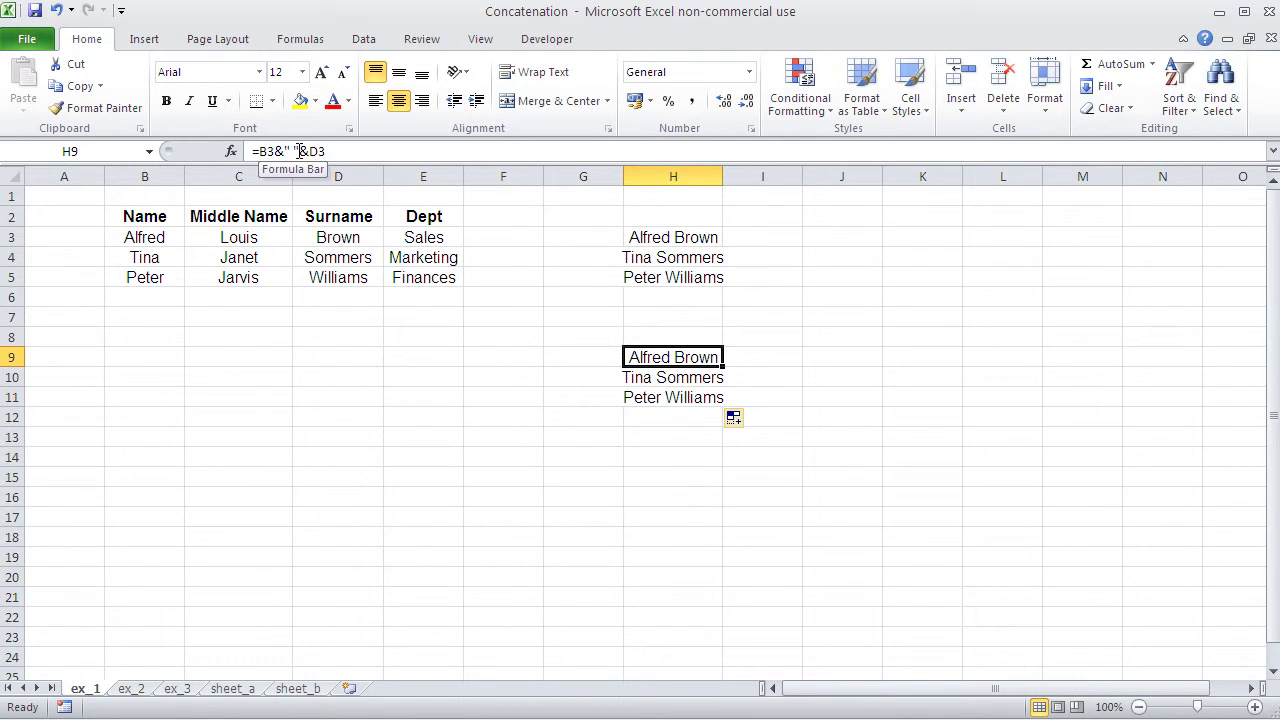
pyautogui.click(641, 237)
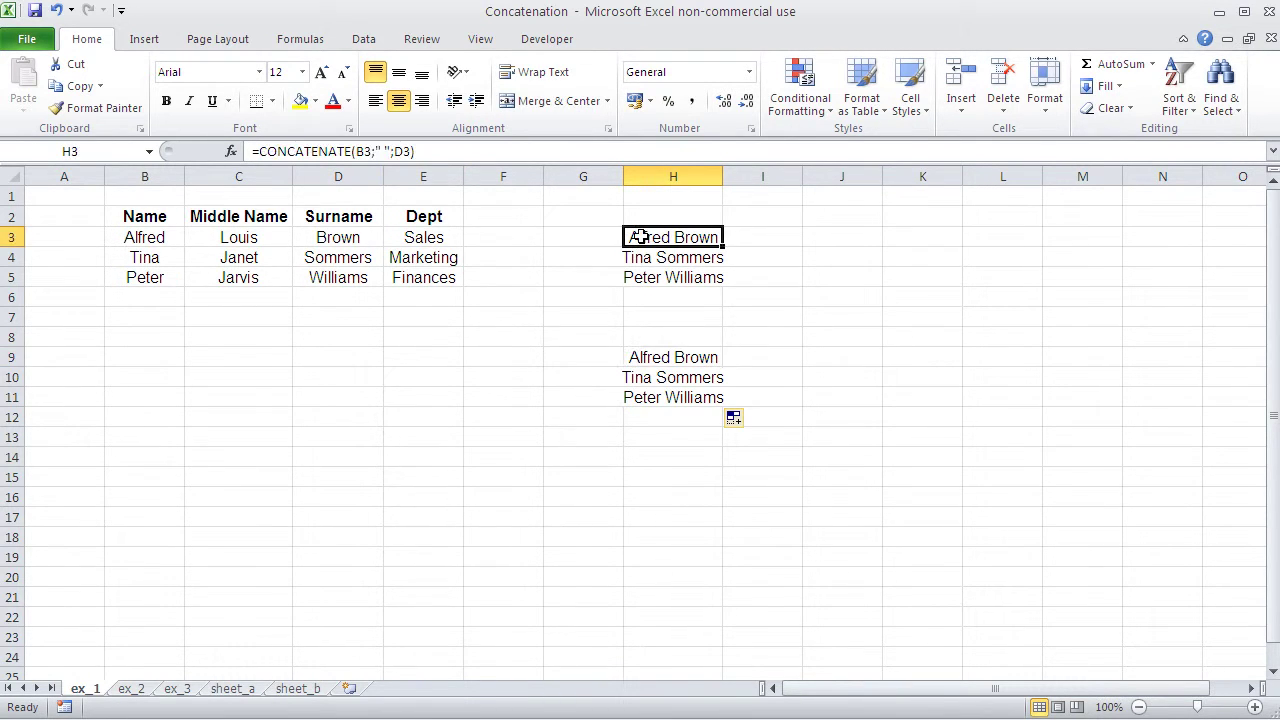
pyautogui.click(824, 242)
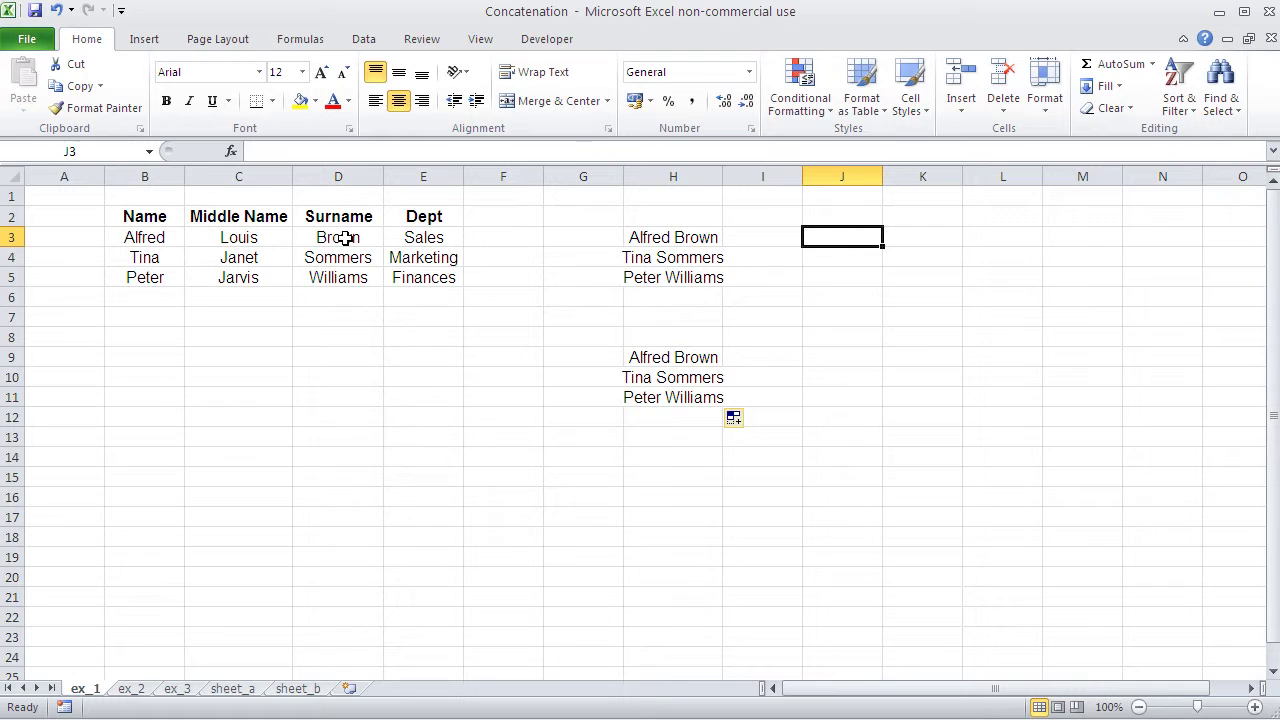
# Start the J3 formula as =B3&" "&.
pyautogui.write('=')
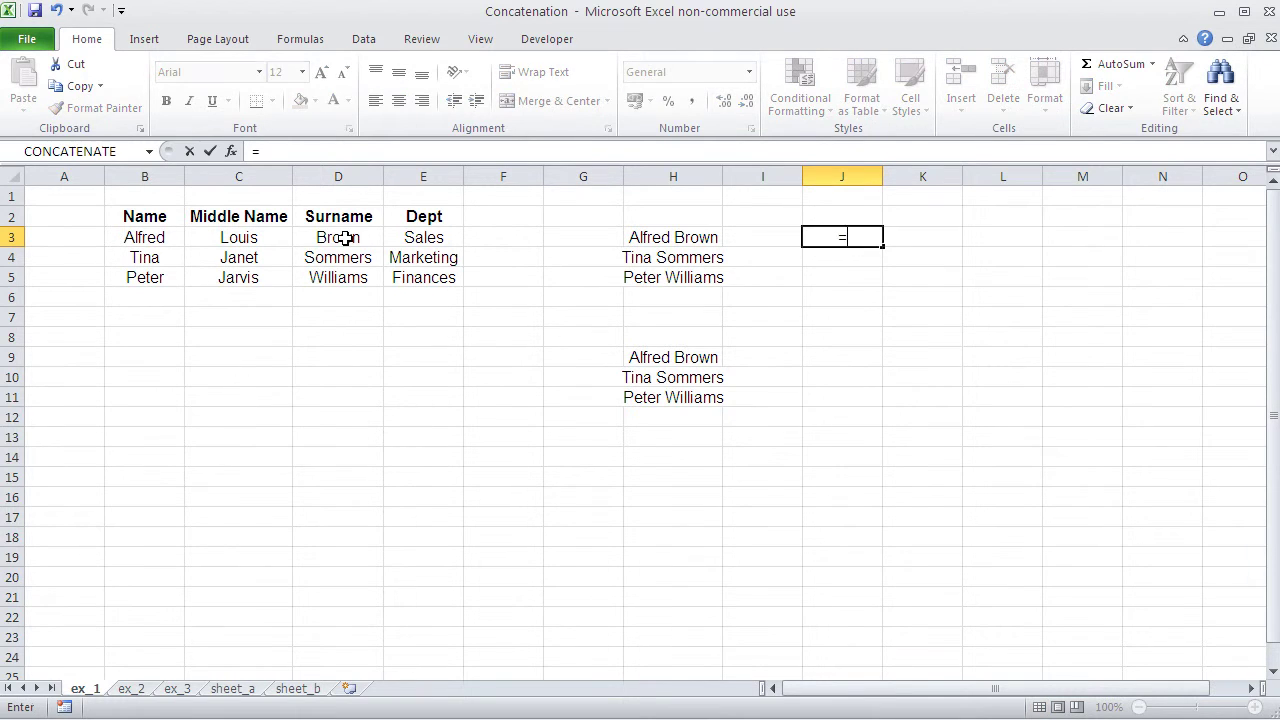
pyautogui.click(161, 237)
pyautogui.write('&')
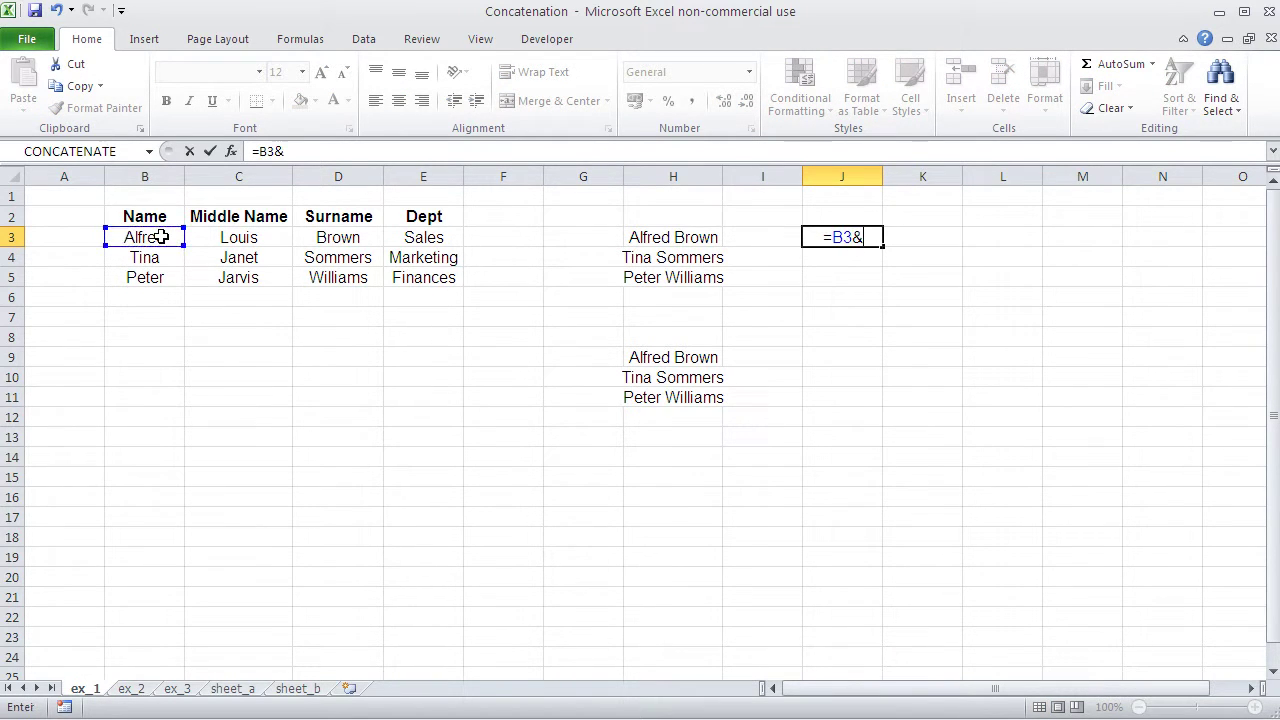
pyautogui.write('" "&')
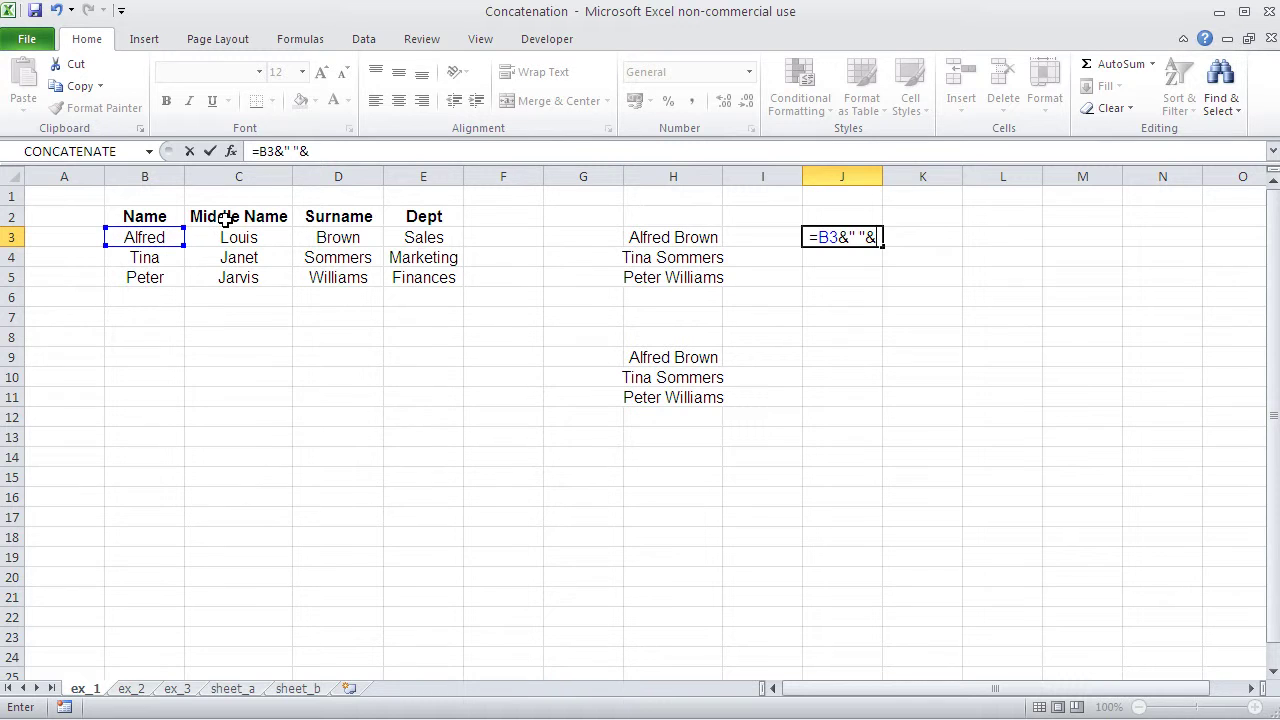
# Insert the LEFT function into the J3 formula from Insert Function.
pyautogui.click(231, 151)
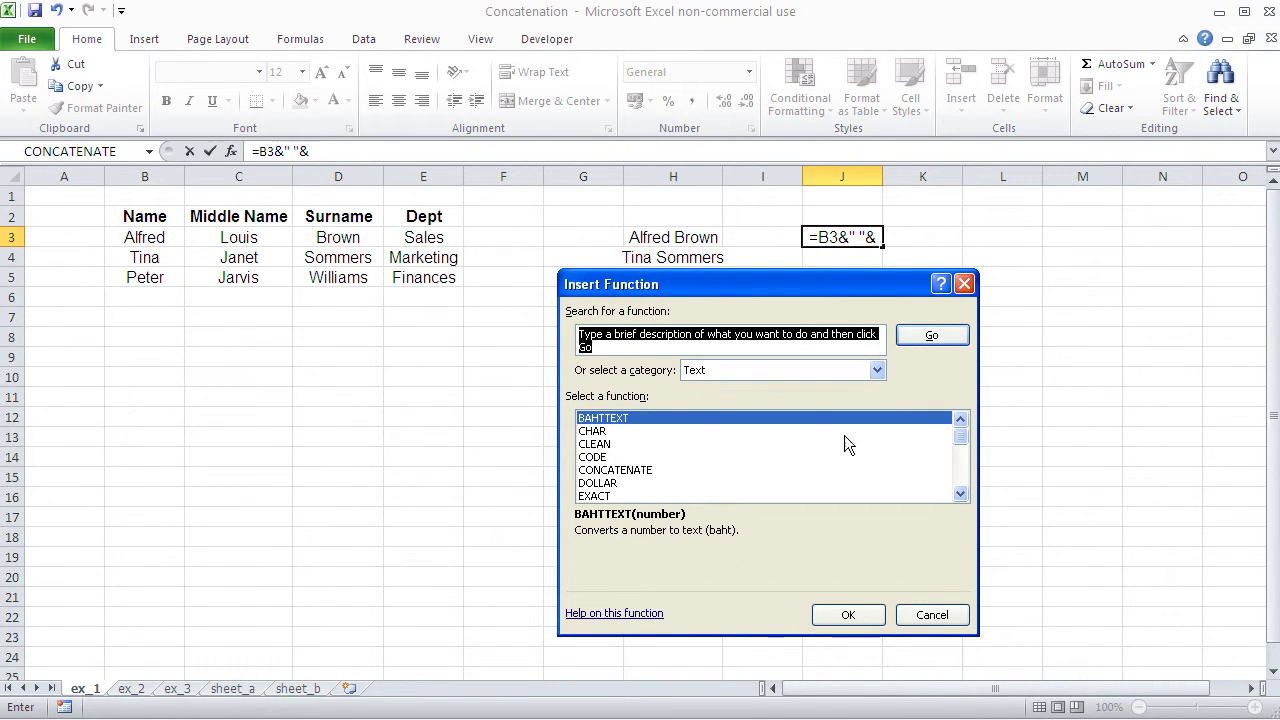
pyautogui.click(960, 494)
pyautogui.click(960, 494)
pyautogui.click(960, 494)
pyautogui.click(960, 494)
pyautogui.click(960, 494)
pyautogui.click(960, 494)
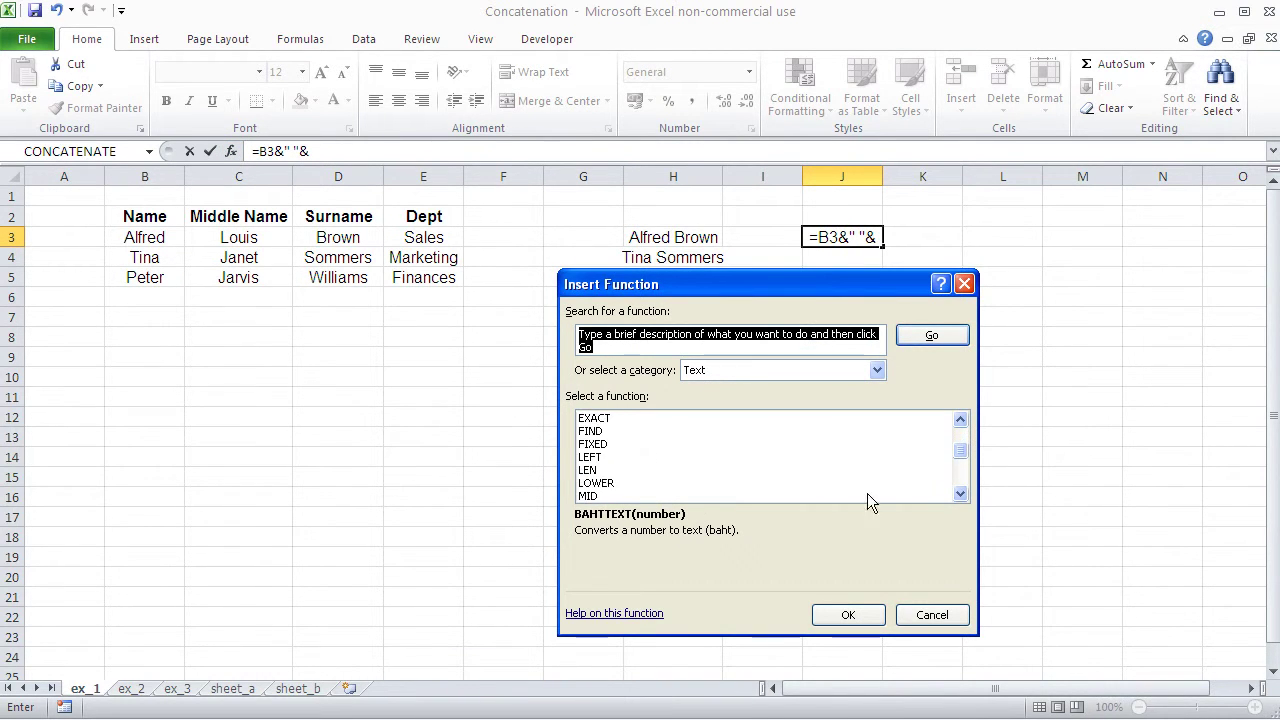
pyautogui.click(600, 457)
pyautogui.click(847, 615)
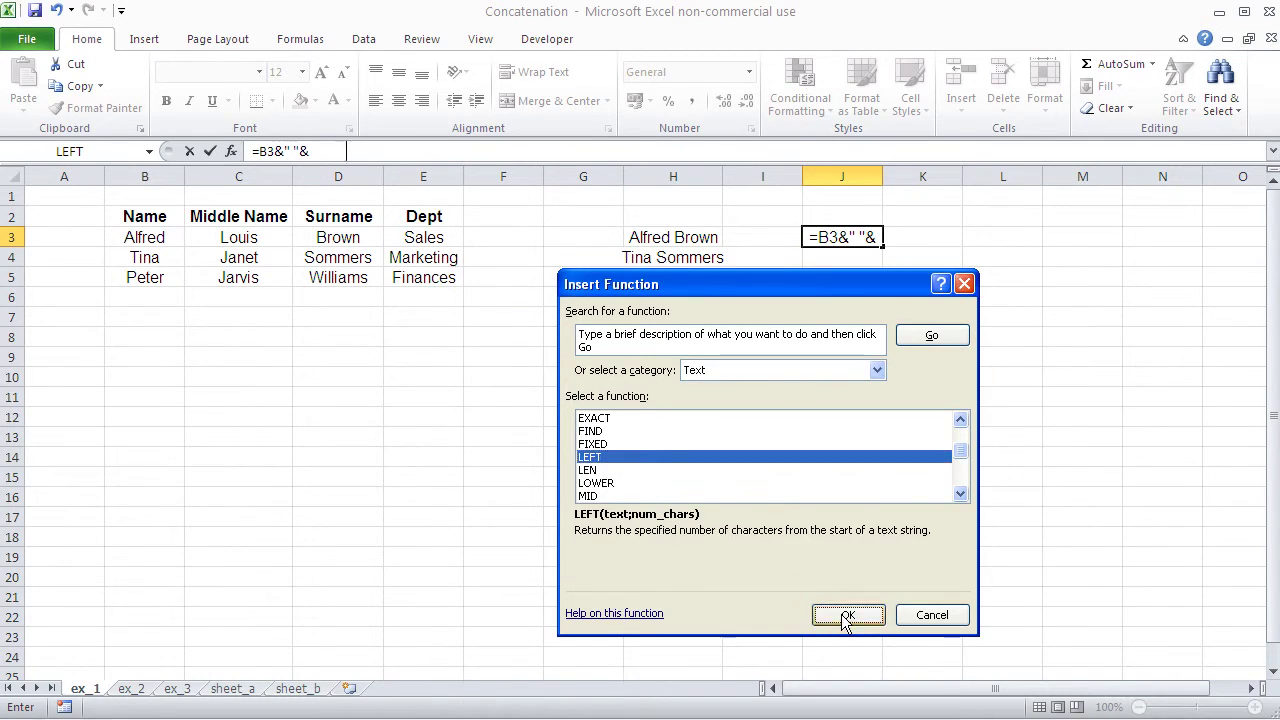
pyautogui.click(224, 238)
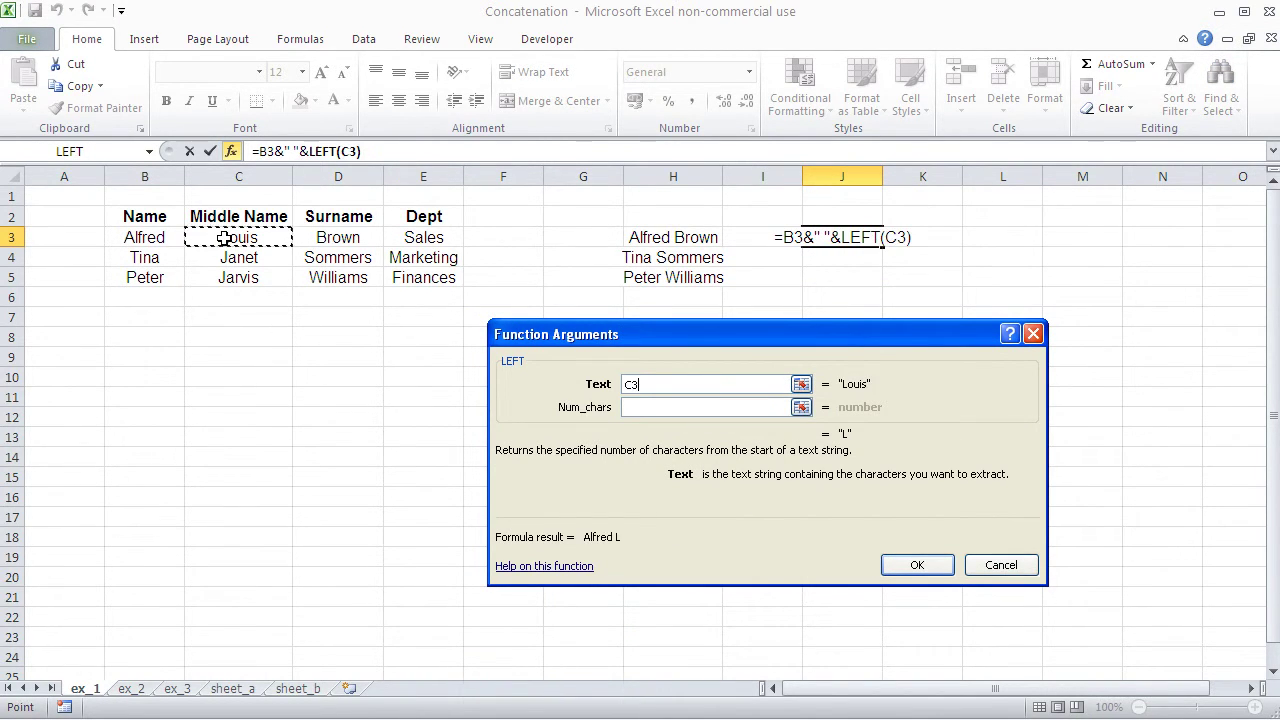
pyautogui.click(680, 404)
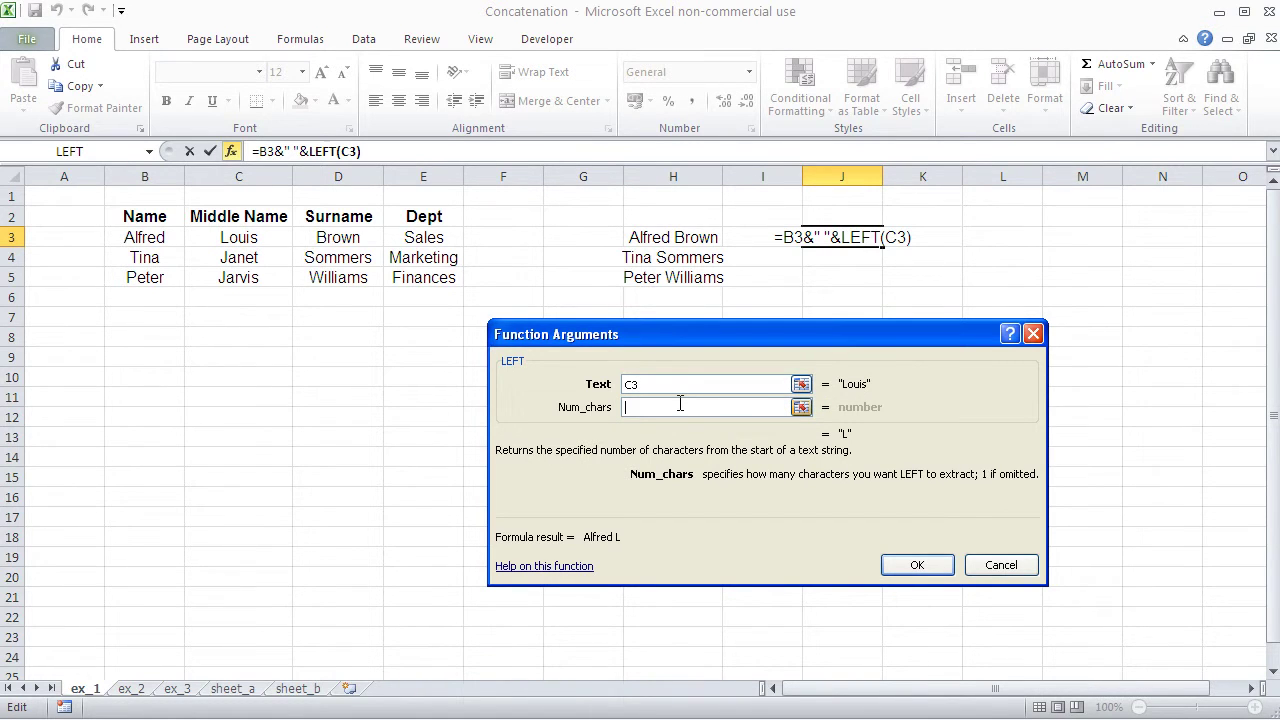
pyautogui.write('1')
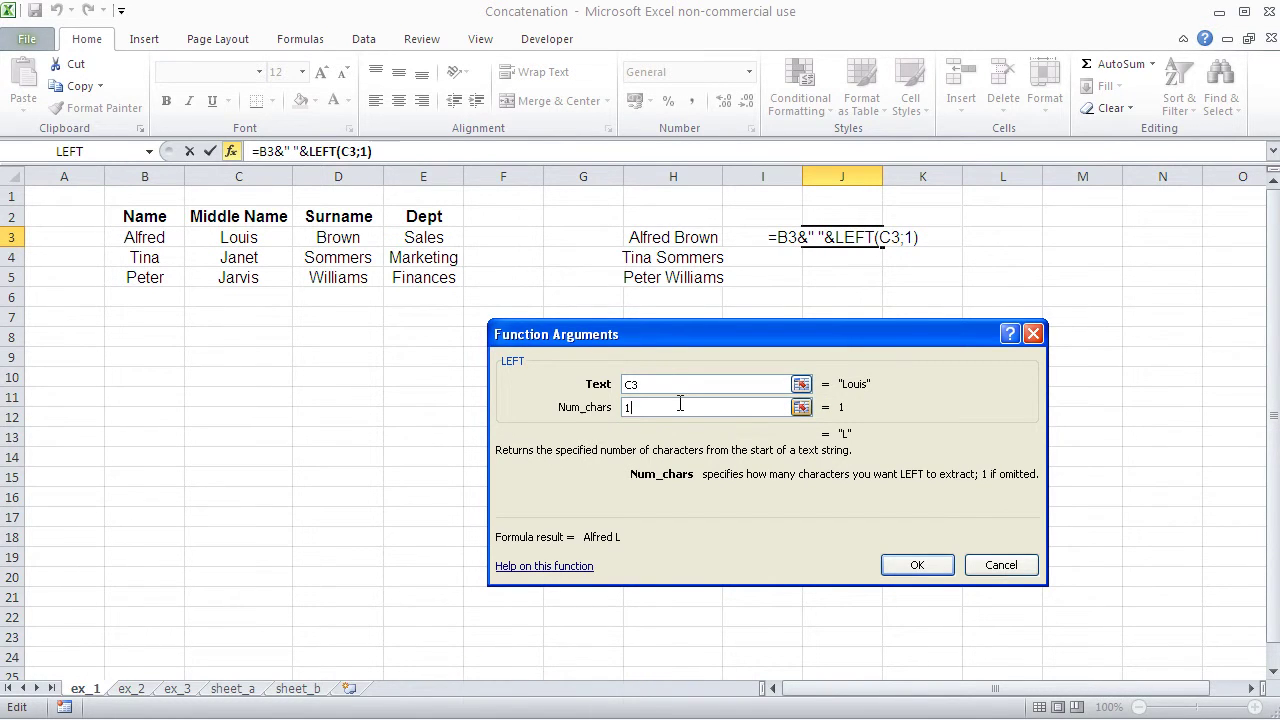
pyautogui.press('BackSpace')
pyautogui.write('2')
pyautogui.press('BackSpace')
pyautogui.write('3')
pyautogui.press('BackSpace')
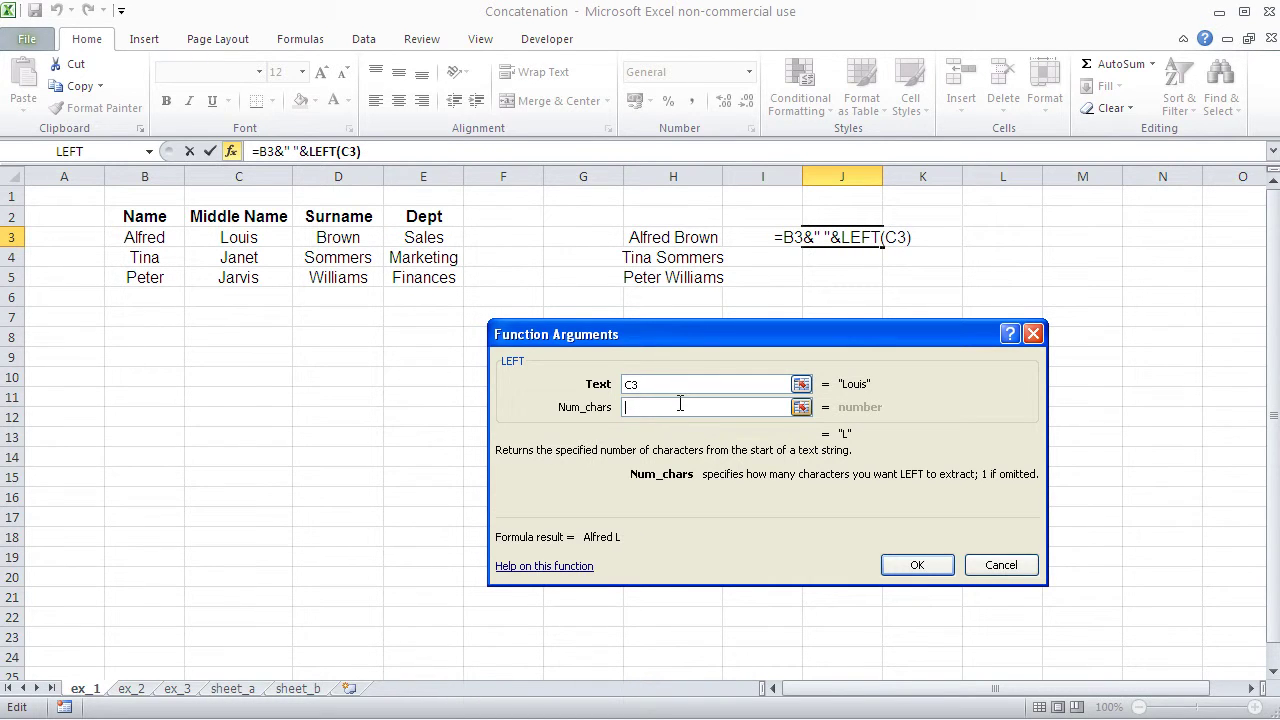
pyautogui.write('1')
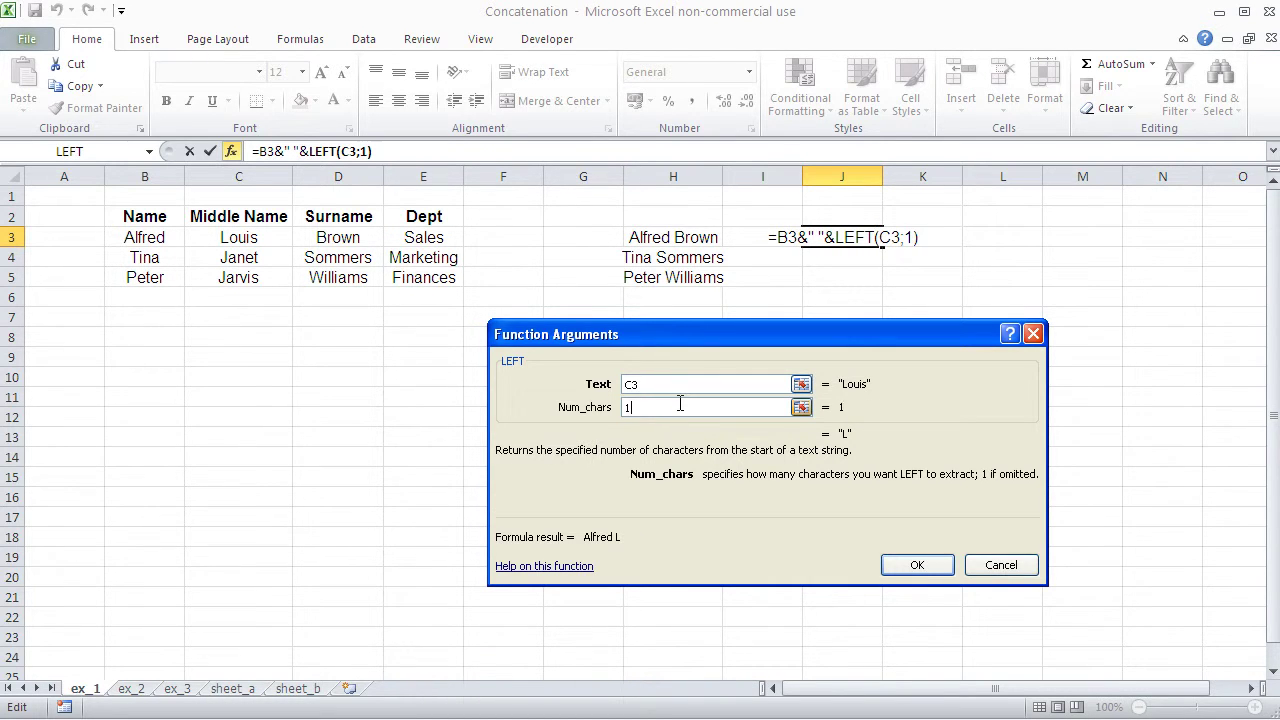
pyautogui.click(917, 566)
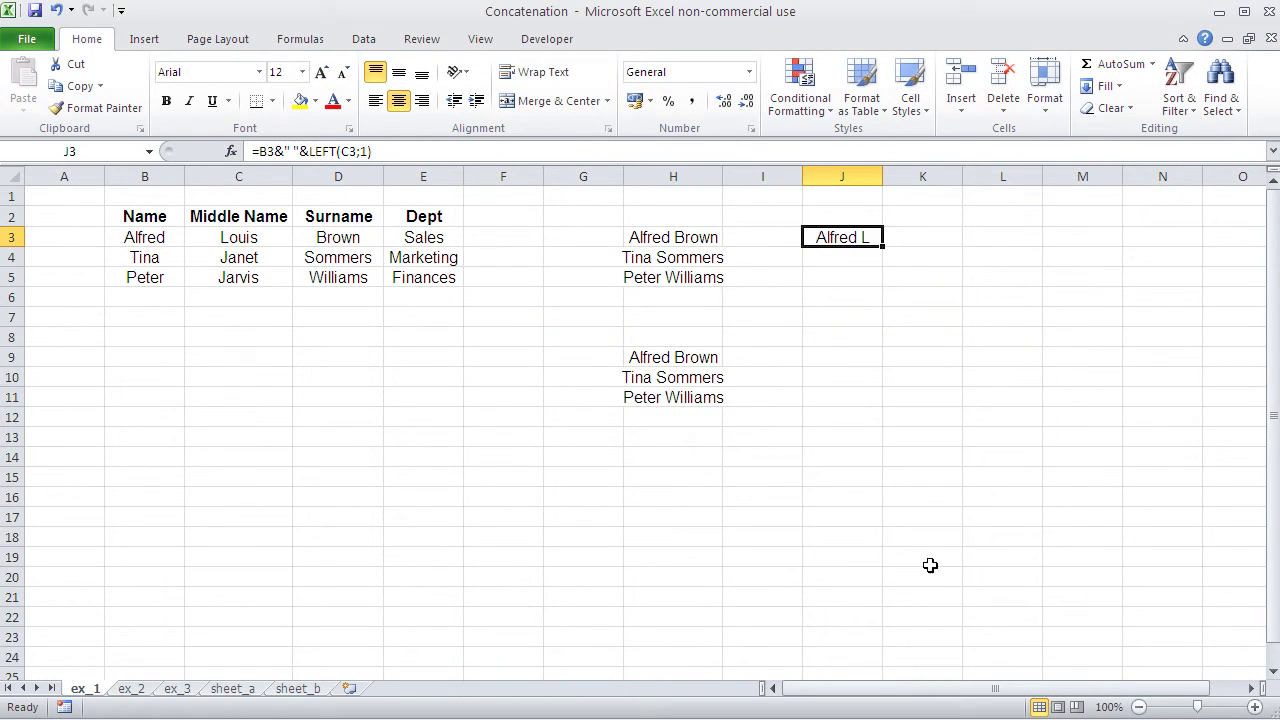
pyautogui.click(427, 152)
pyautogui.press('Return')
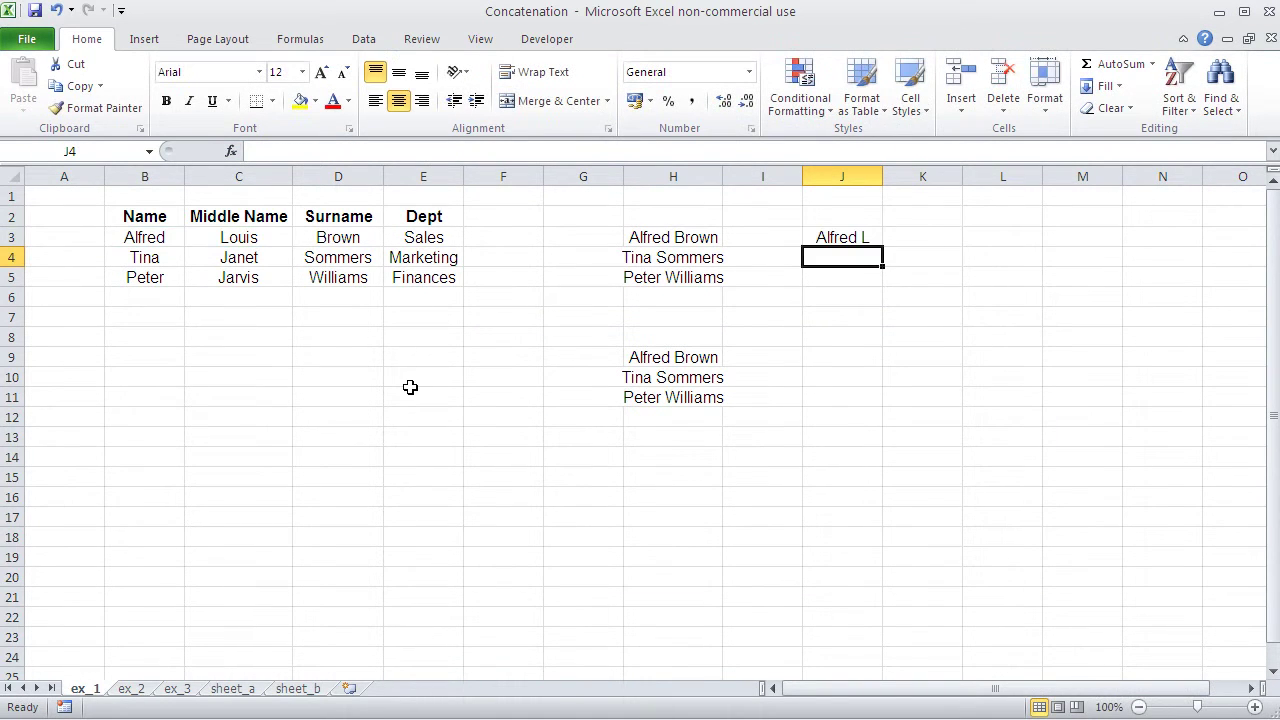
pyautogui.click(840, 235)
pyautogui.click(417, 151)
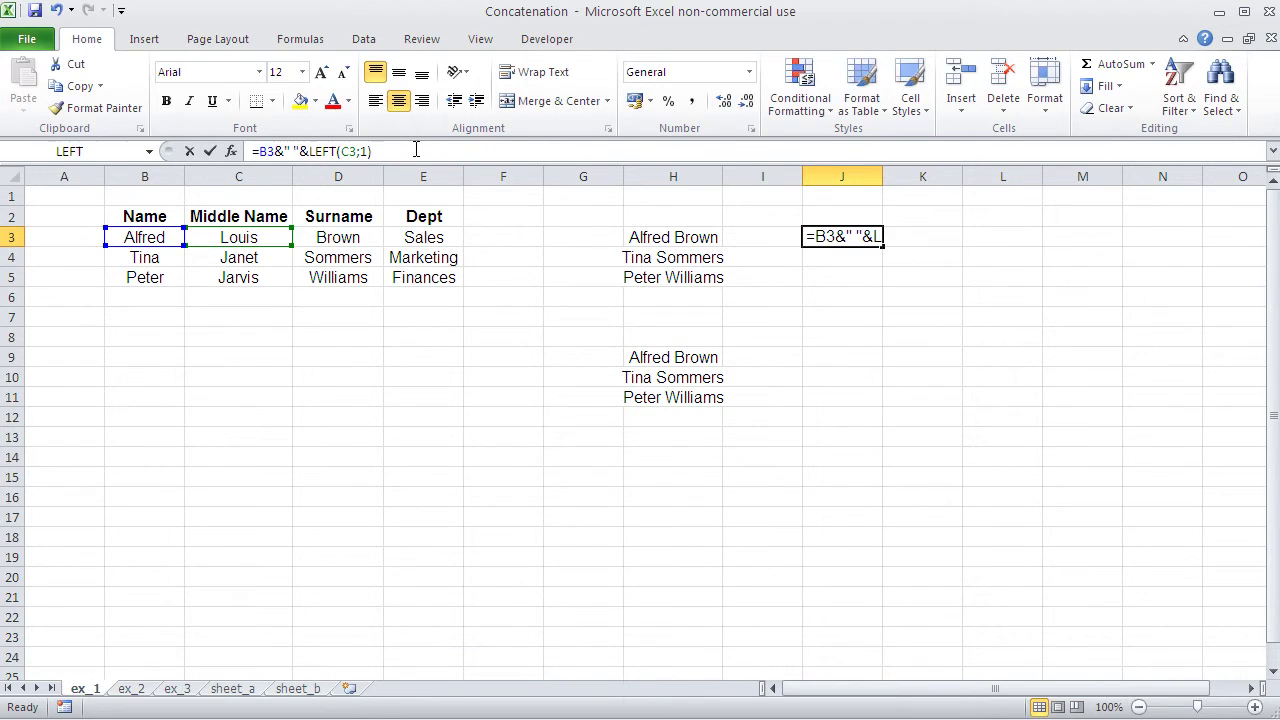
pyautogui.press('End')
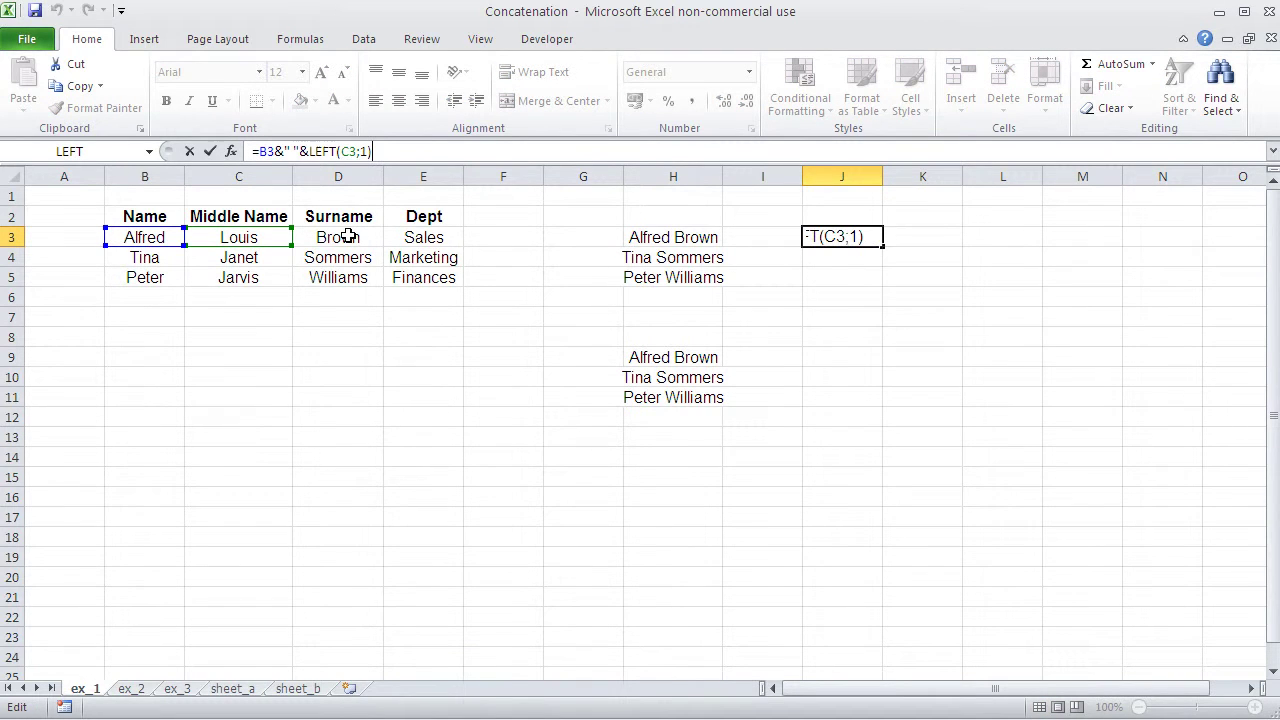
pyautogui.write('&".')
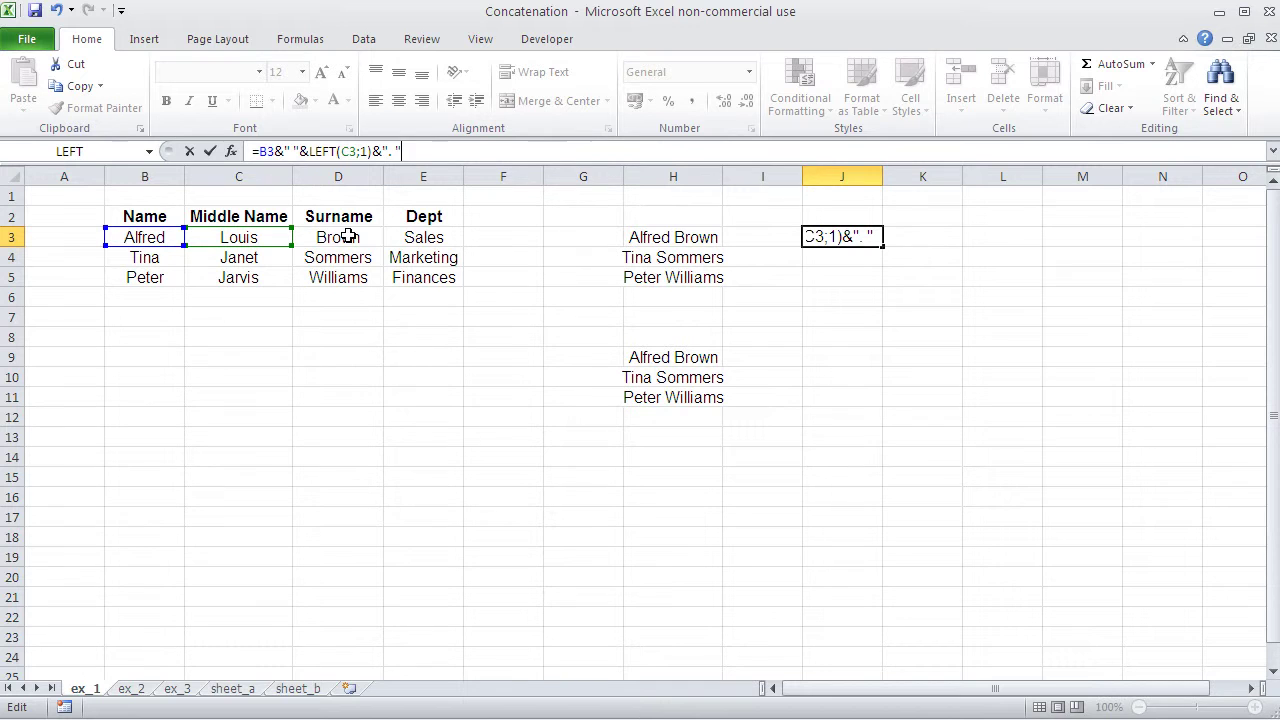
pyautogui.write('"&')
pyautogui.click(342, 242)
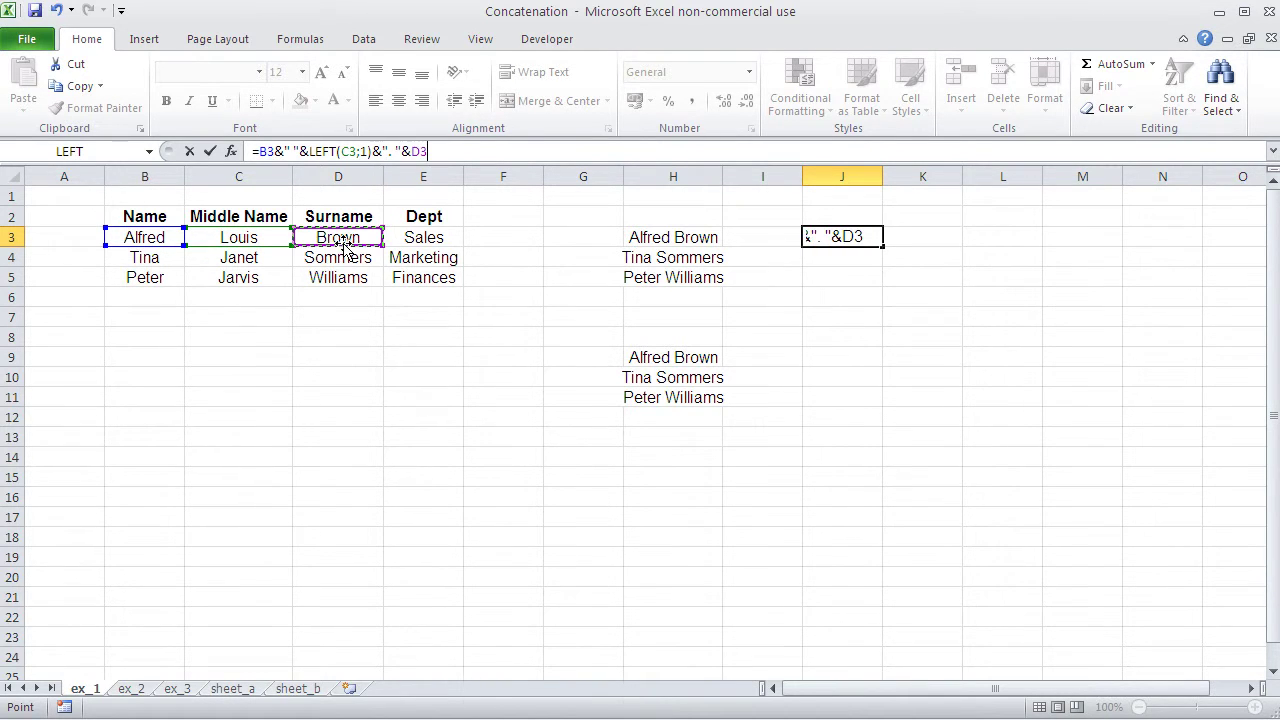
pyautogui.press('Return')
# Autofit column J and fill the J3 formula down to J5.
pyautogui.doubleClick(882, 176)
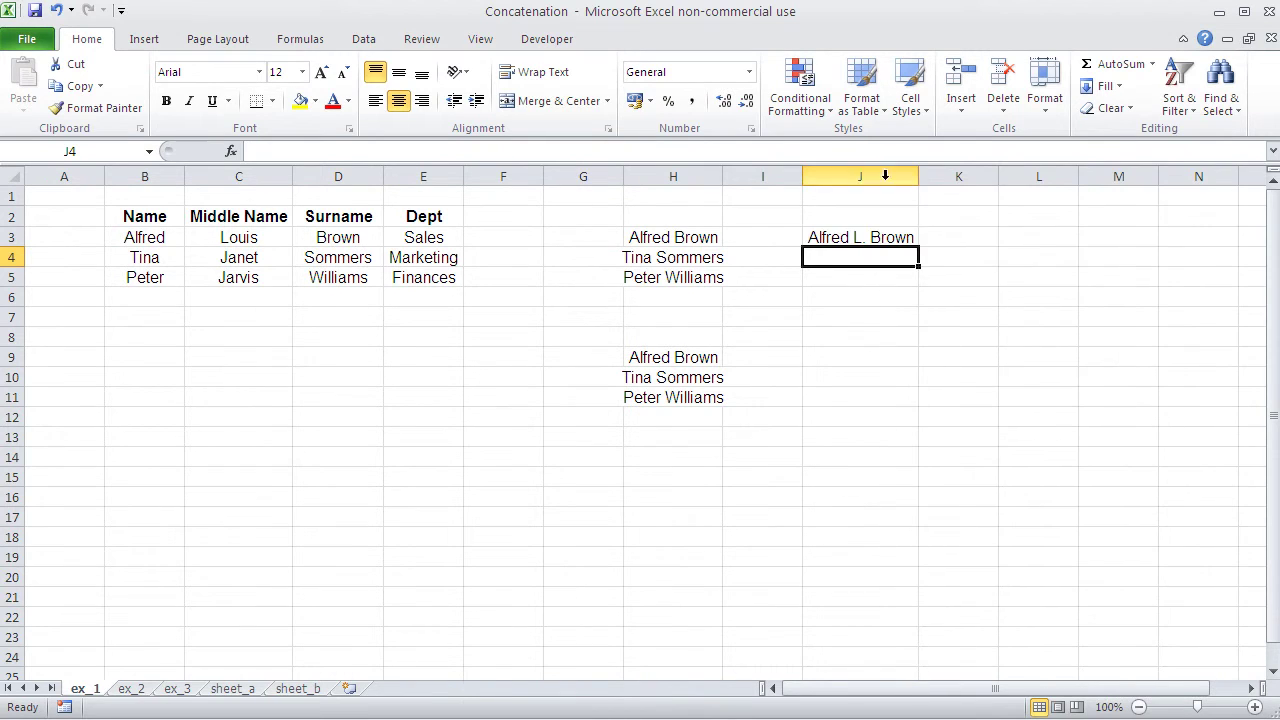
pyautogui.click(863, 237)
pyautogui.moveTo(919, 248); pyautogui.dragTo(900, 284)
pyautogui.click(866, 357)
pyautogui.click(885, 240)
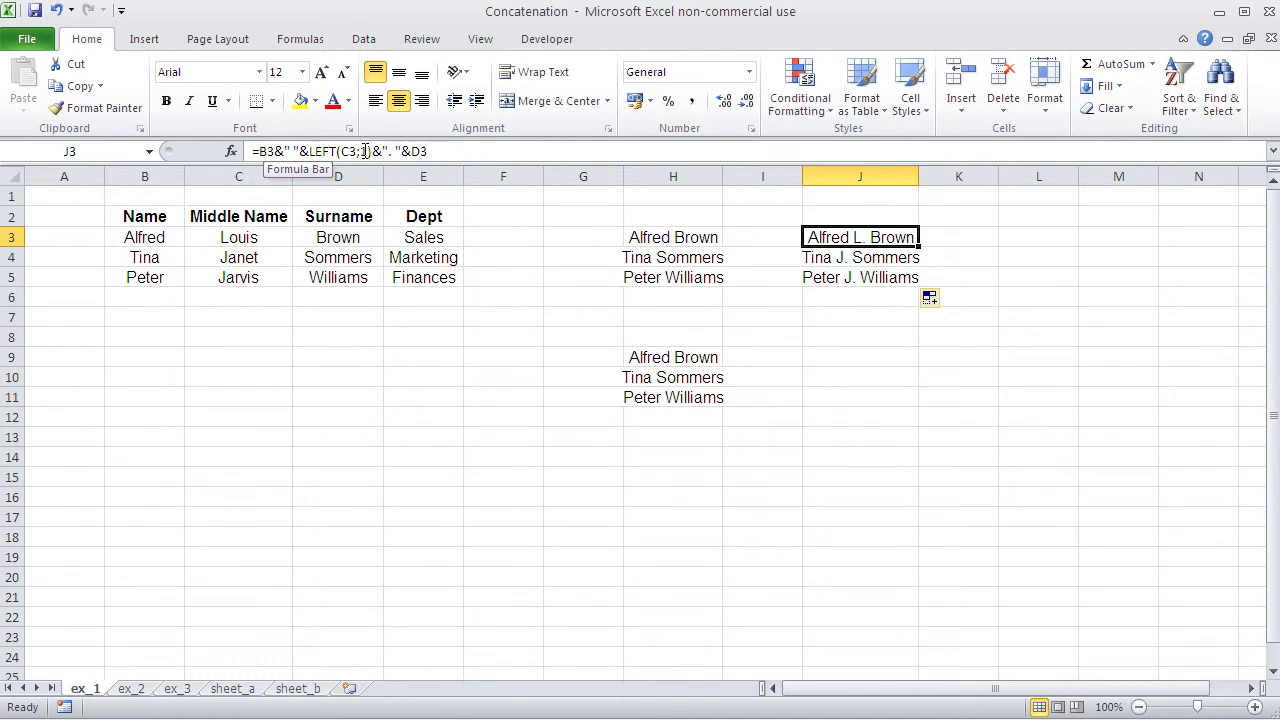
pyautogui.click(825, 357)
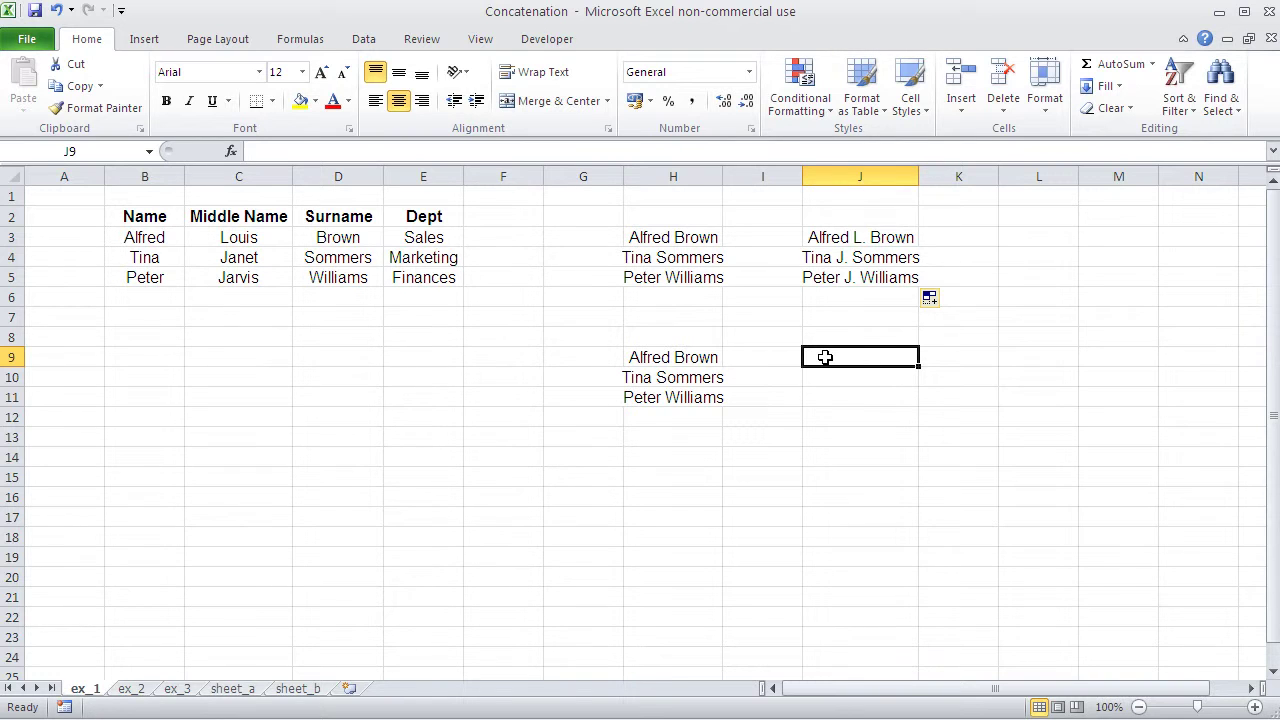
pyautogui.click(871, 238)
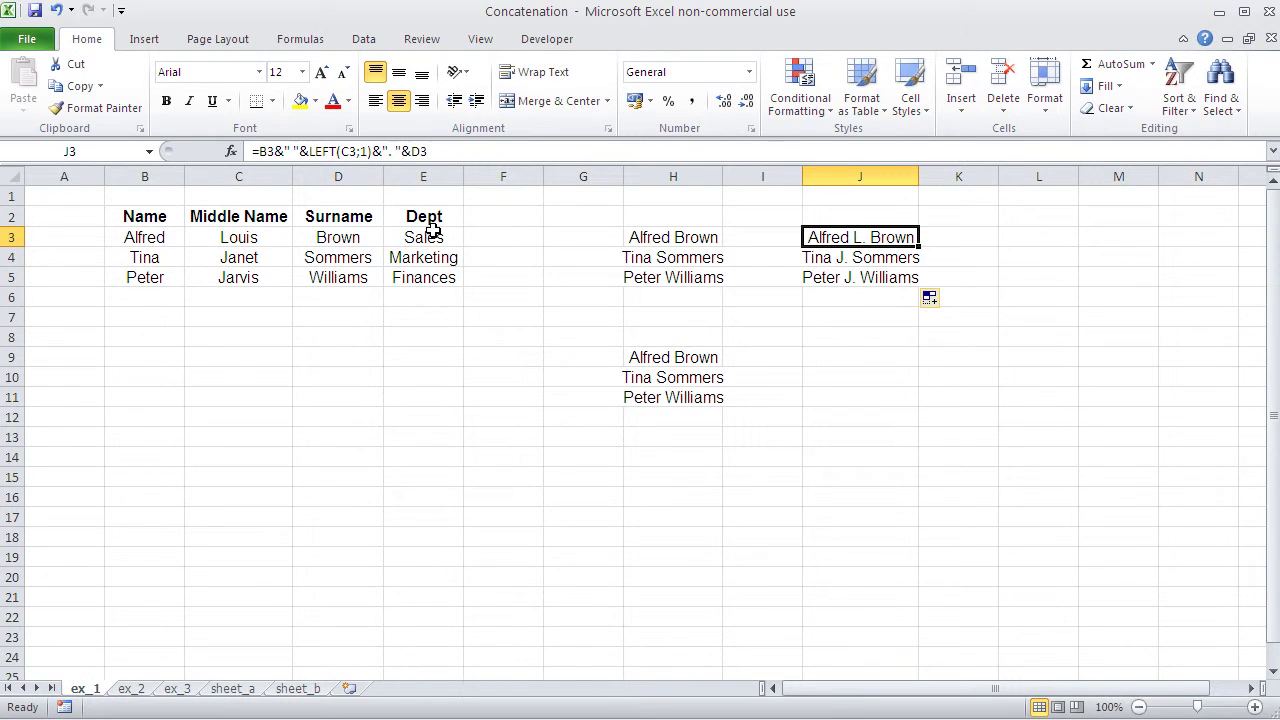
# Append &CHAR(10)&E3 to the J3 formula to add a line break and the department.
pyautogui.click(441, 151)
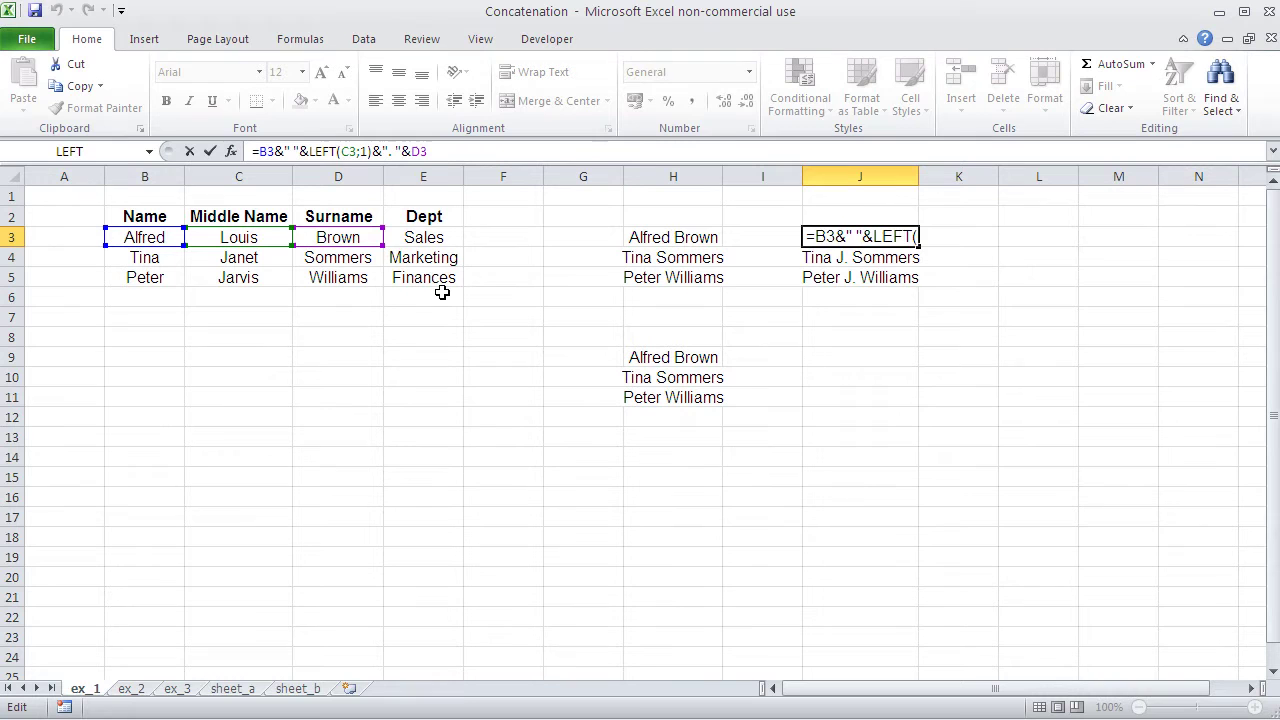
pyautogui.write('&')
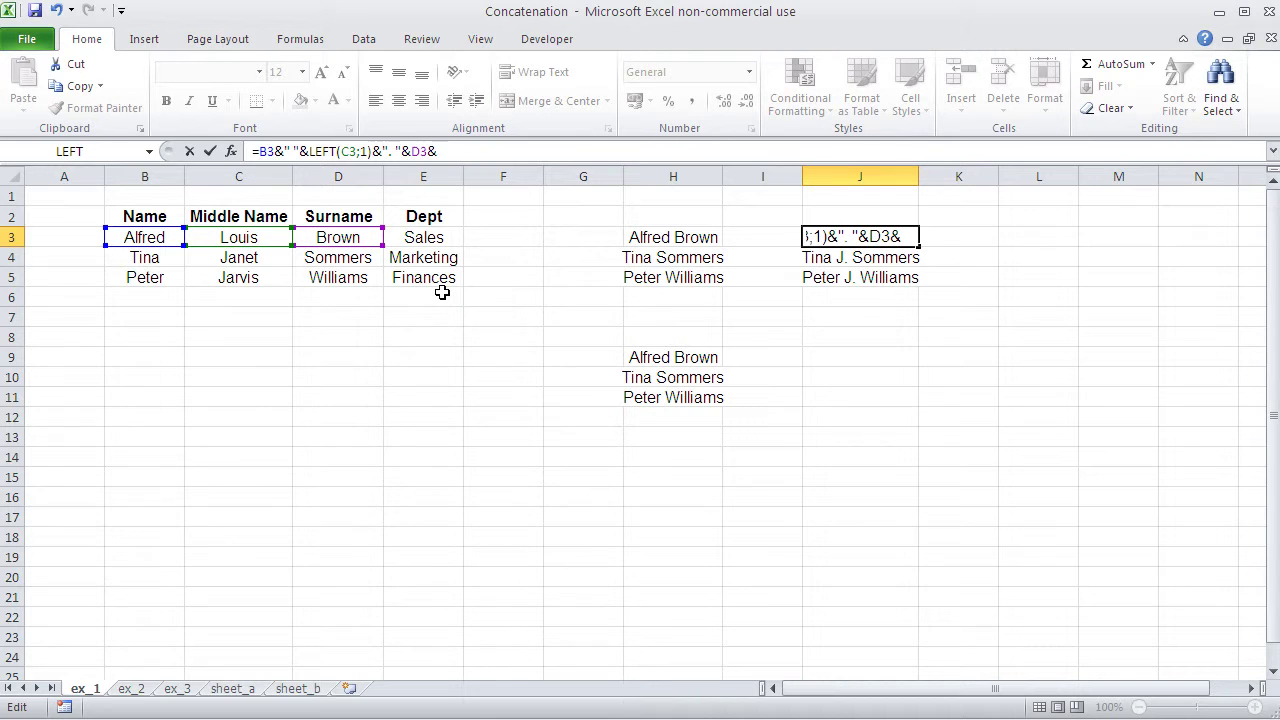
pyautogui.write('ch')
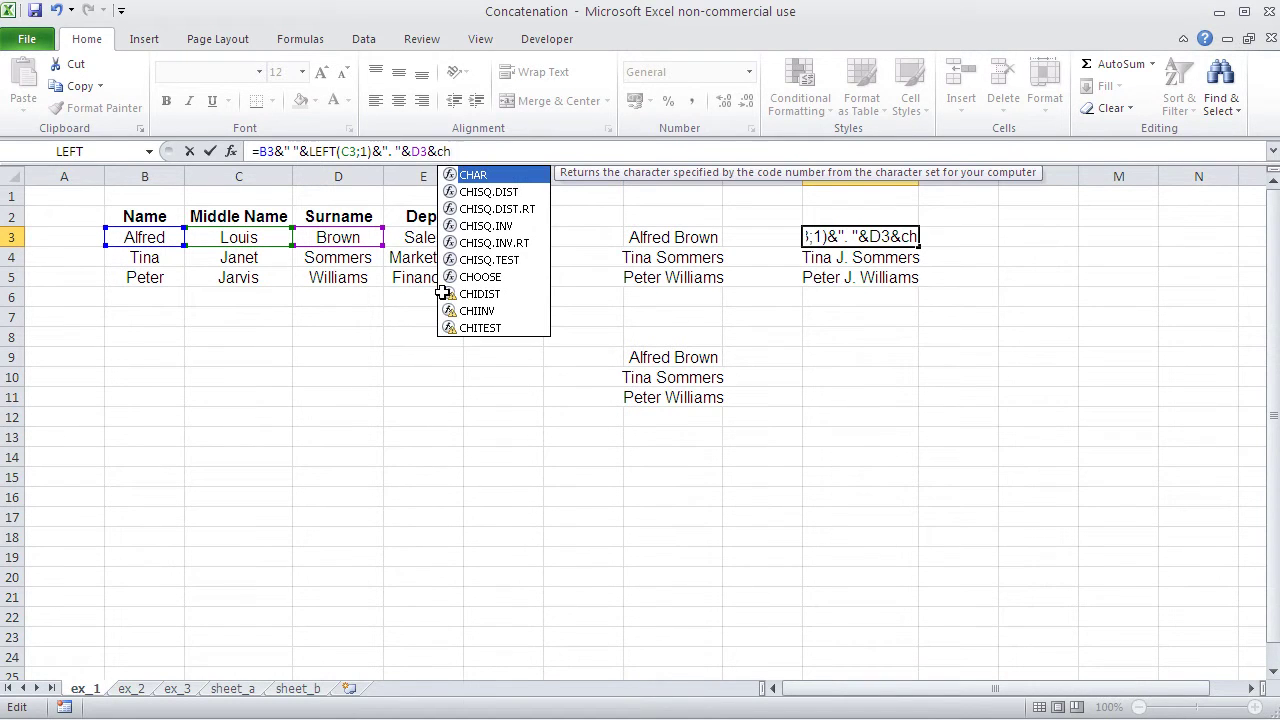
pyautogui.write('ar(')
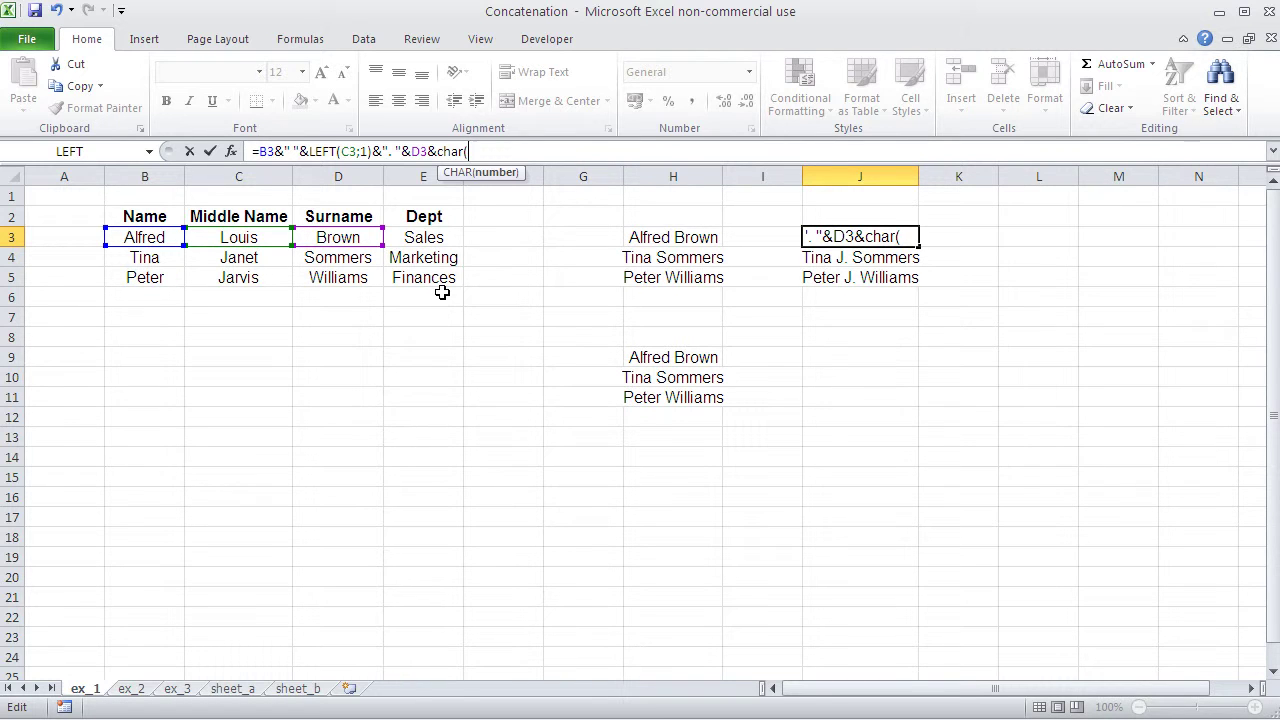
pyautogui.write('10)')
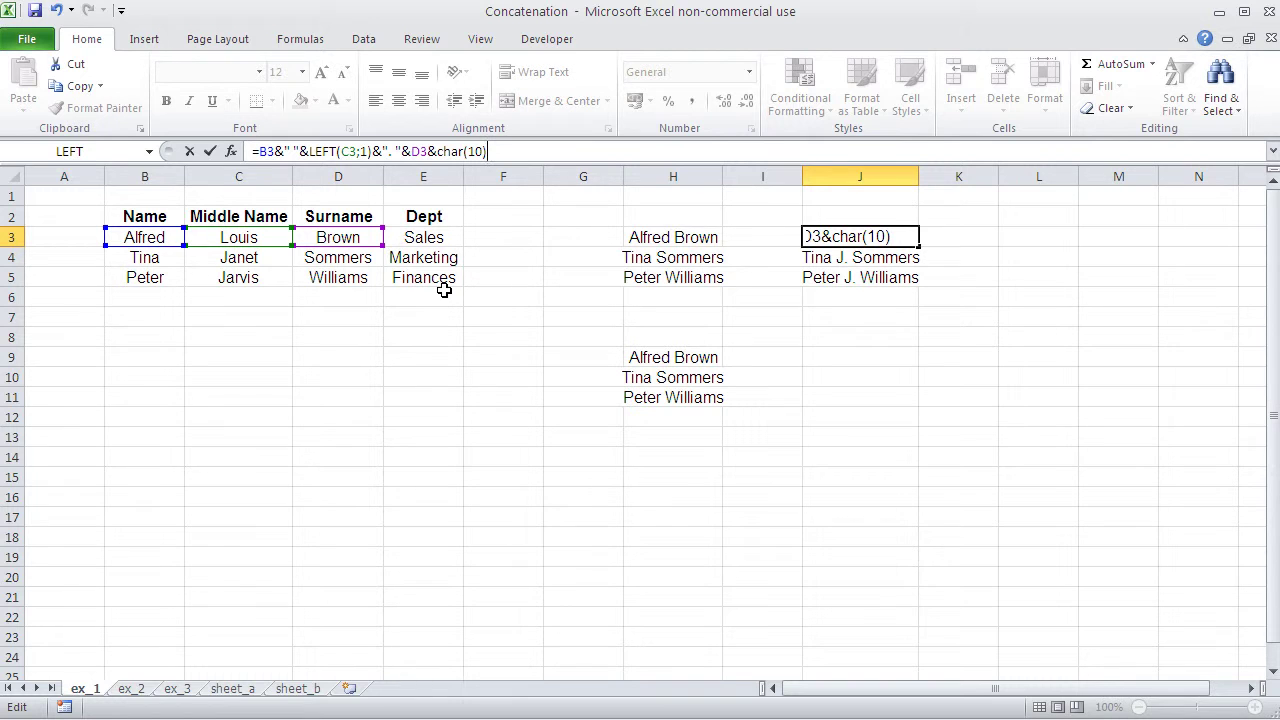
pyautogui.write('&')
pyautogui.click(430, 239)
pyautogui.press('Return')
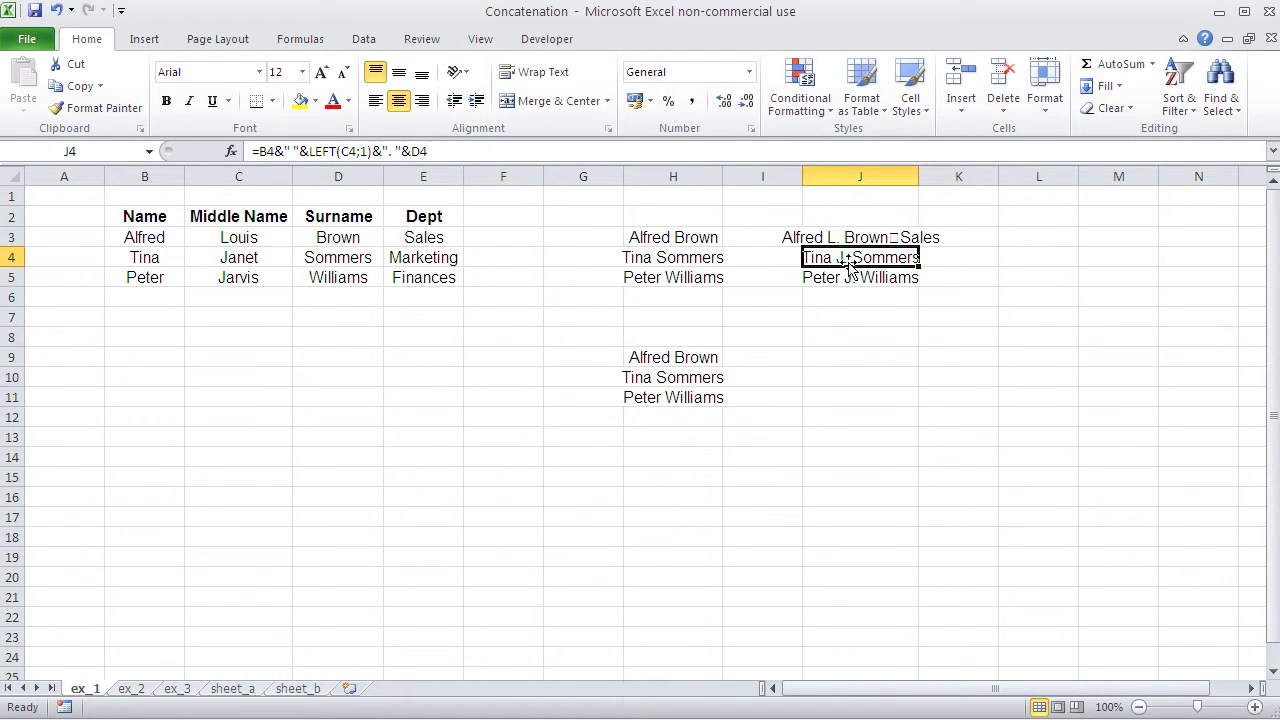
# Copy the extended J3 formula down to J5 and select column J.
pyautogui.click(910, 242)
pyautogui.moveTo(922, 245); pyautogui.dragTo(920, 285)
pyautogui.click(860, 337)
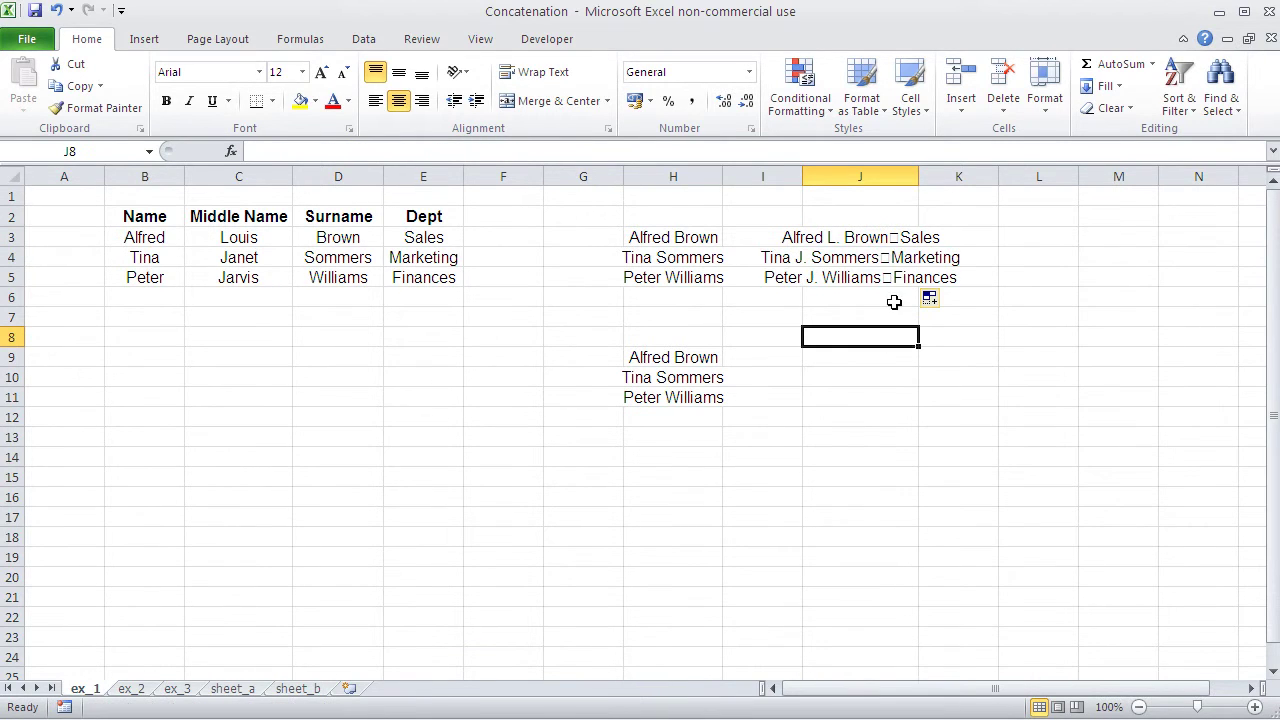
pyautogui.click(865, 174)
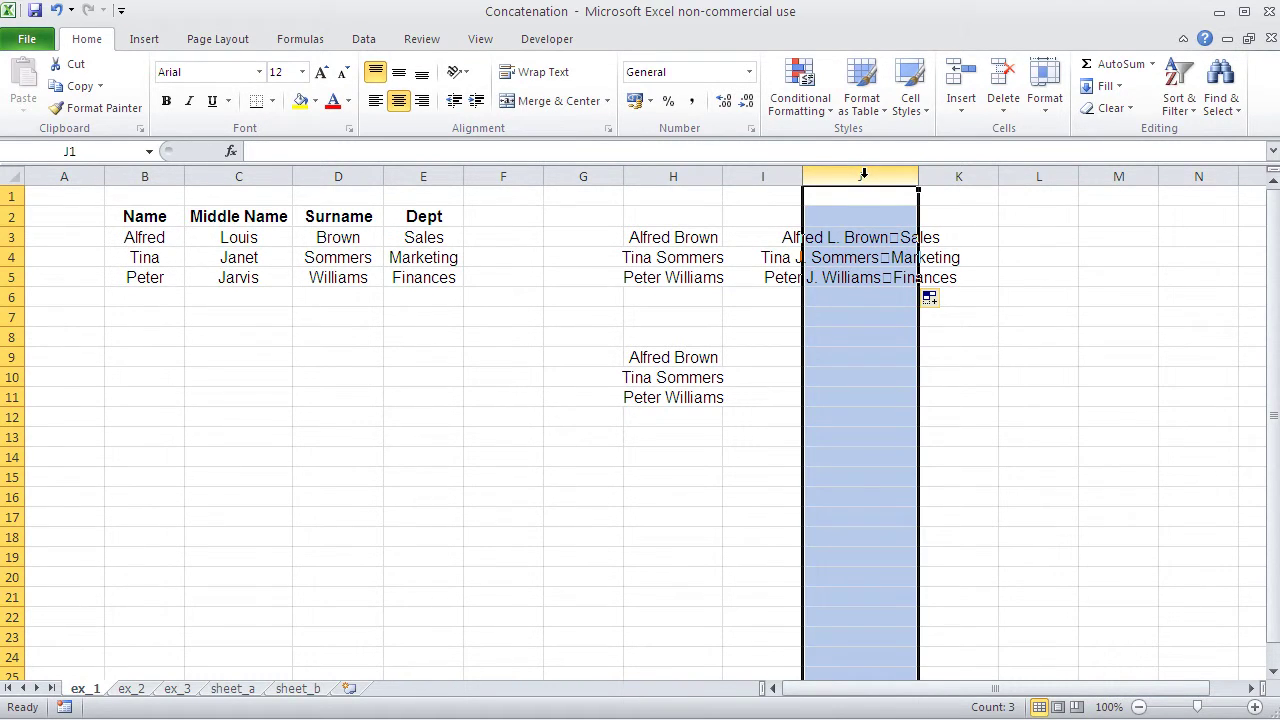
# Turn on Wrap text for column J in Format Cells' Alignment settings.
pyautogui.click(1045, 110)
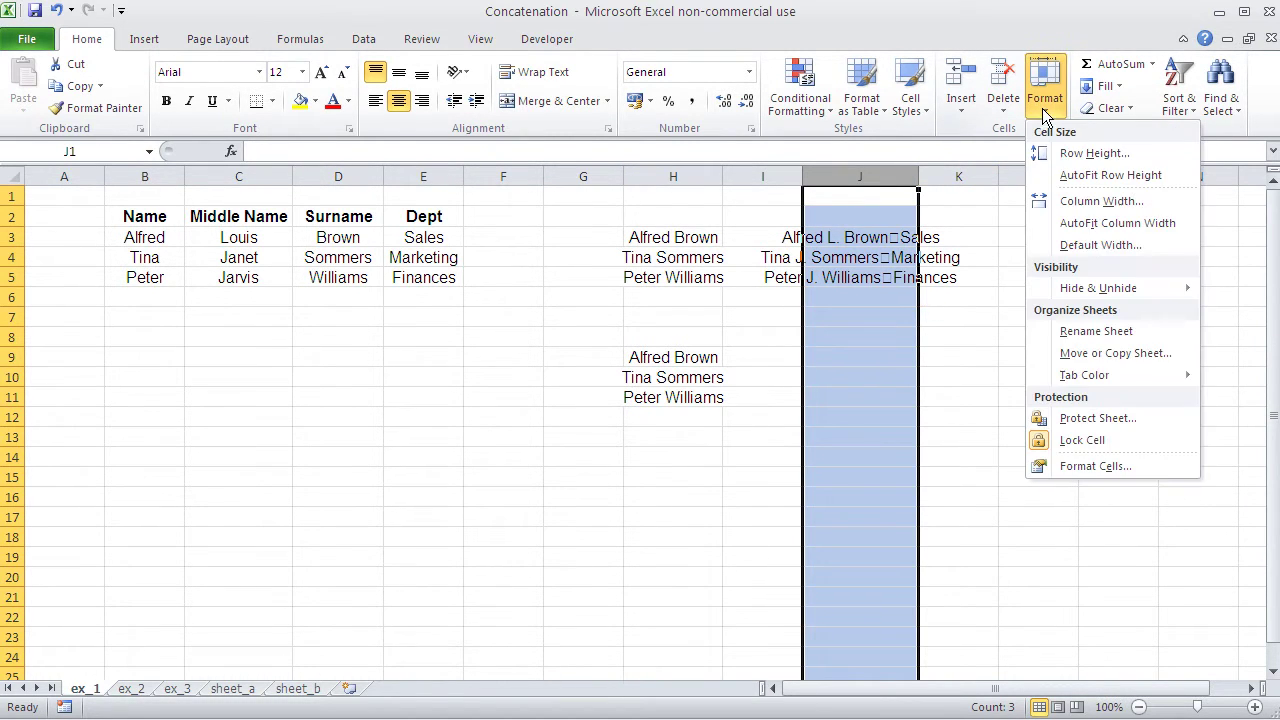
pyautogui.click(1068, 468)
pyautogui.click(612, 272)
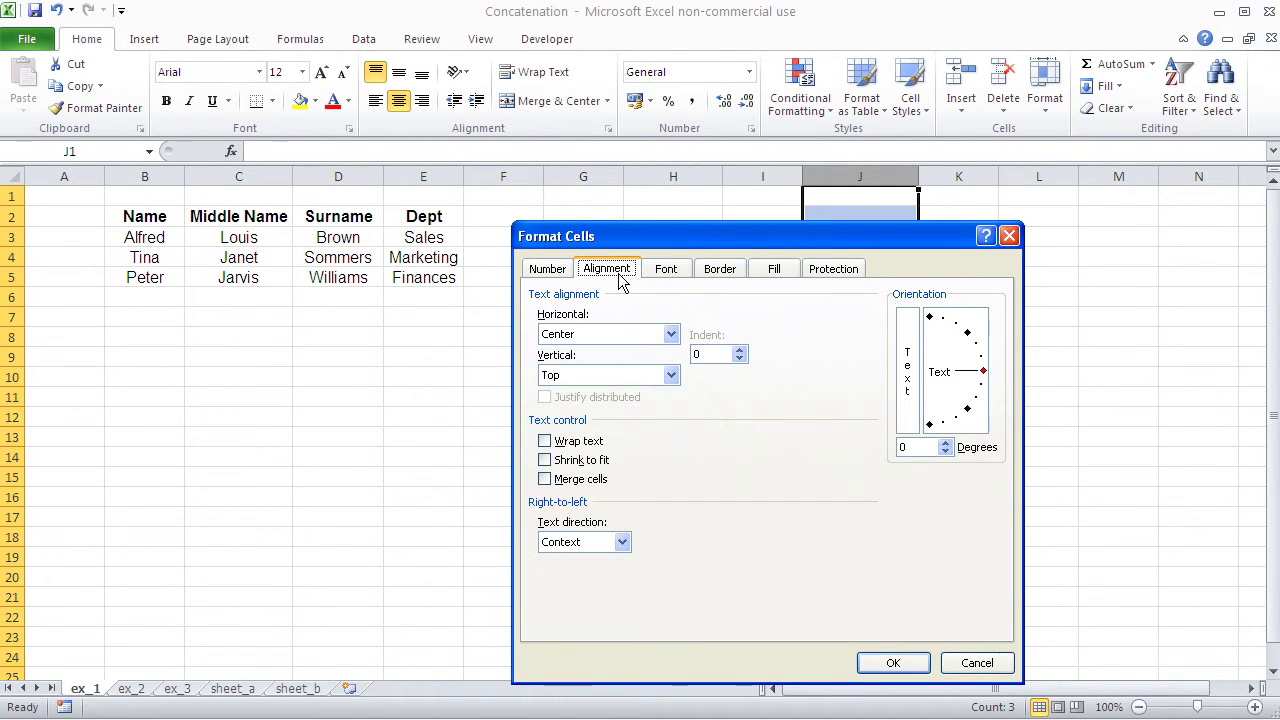
pyautogui.click(588, 448)
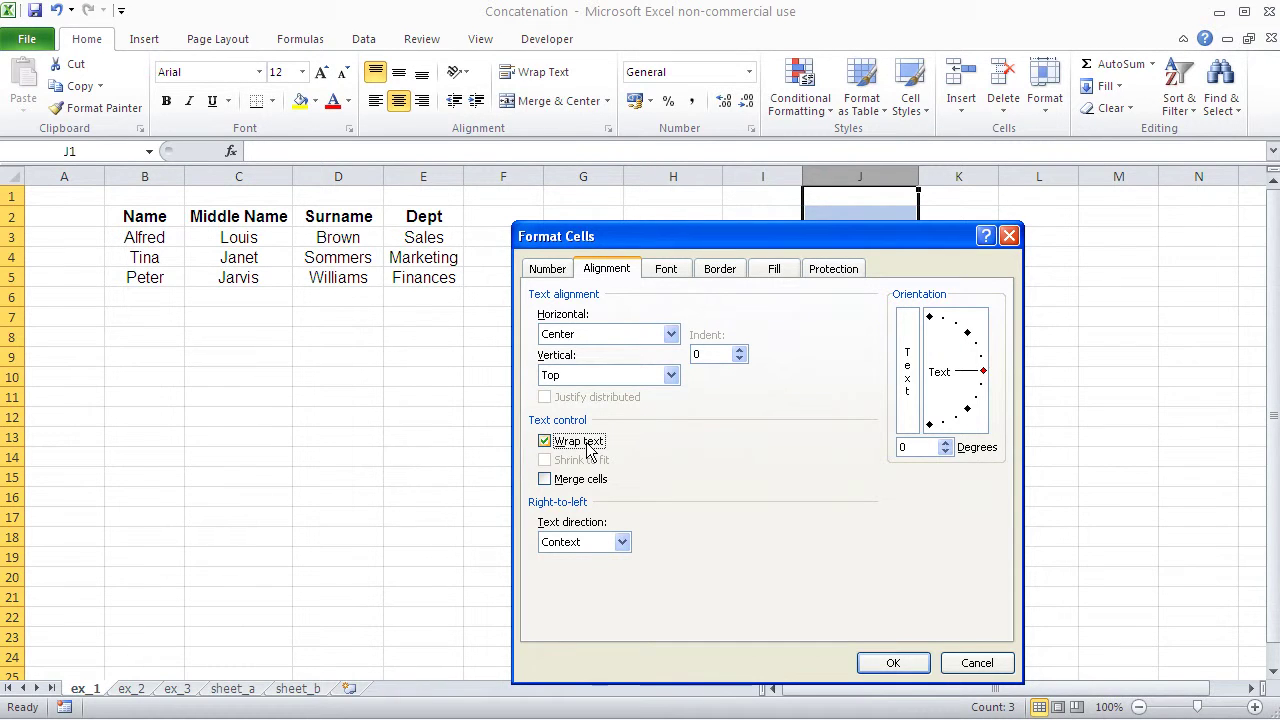
pyautogui.click(870, 665)
pyautogui.click(960, 341)
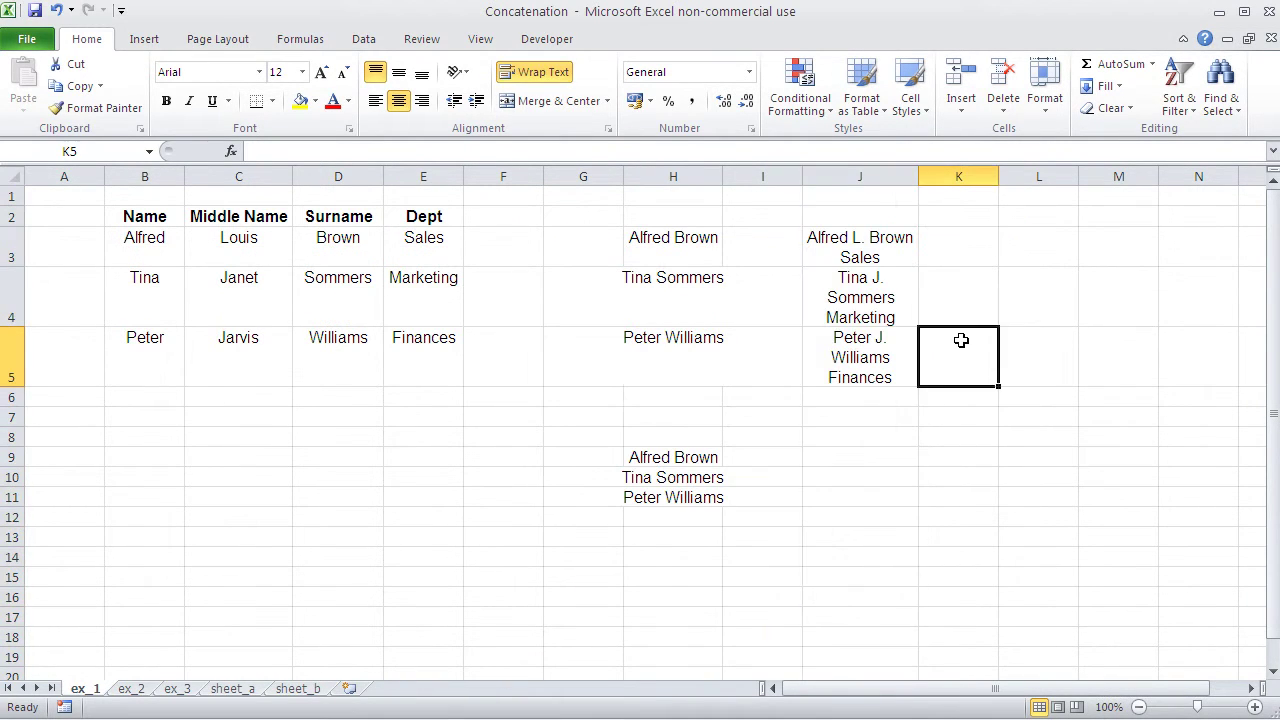
pyautogui.click(848, 318)
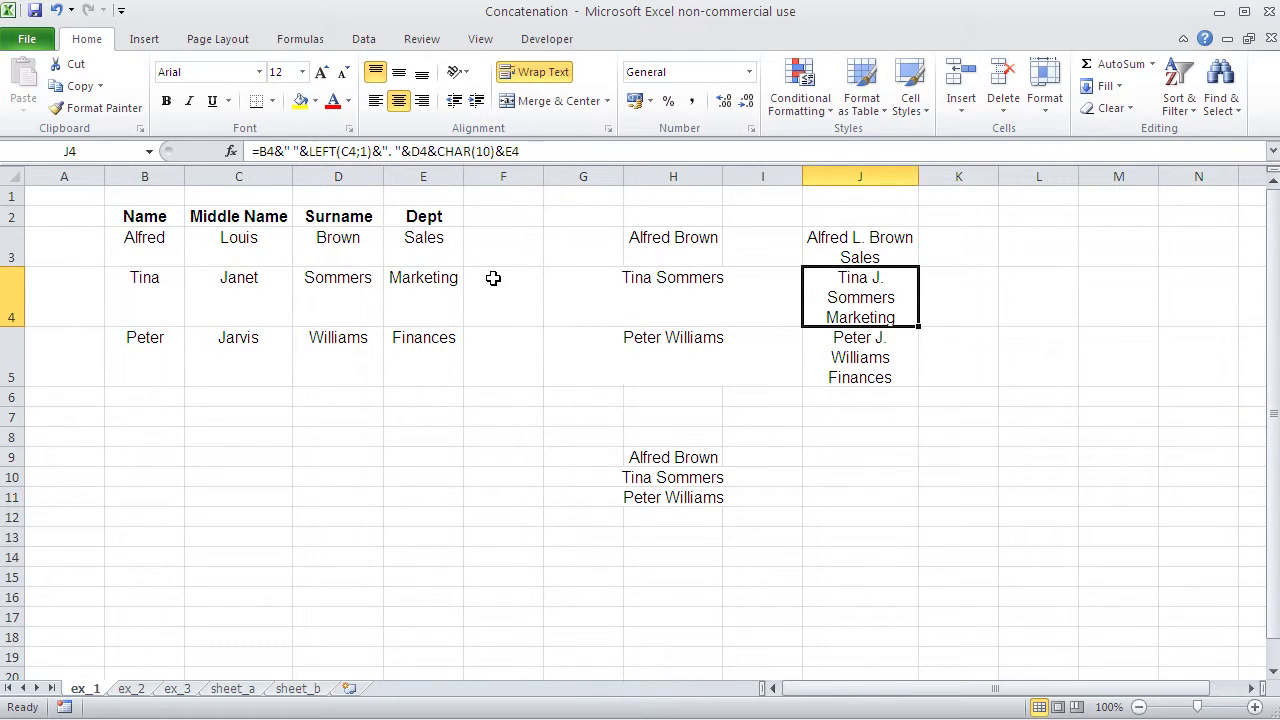
# Enter =CHAR(169)&" "&D3 in K3 to show © Brown.
pyautogui.click(960, 258)
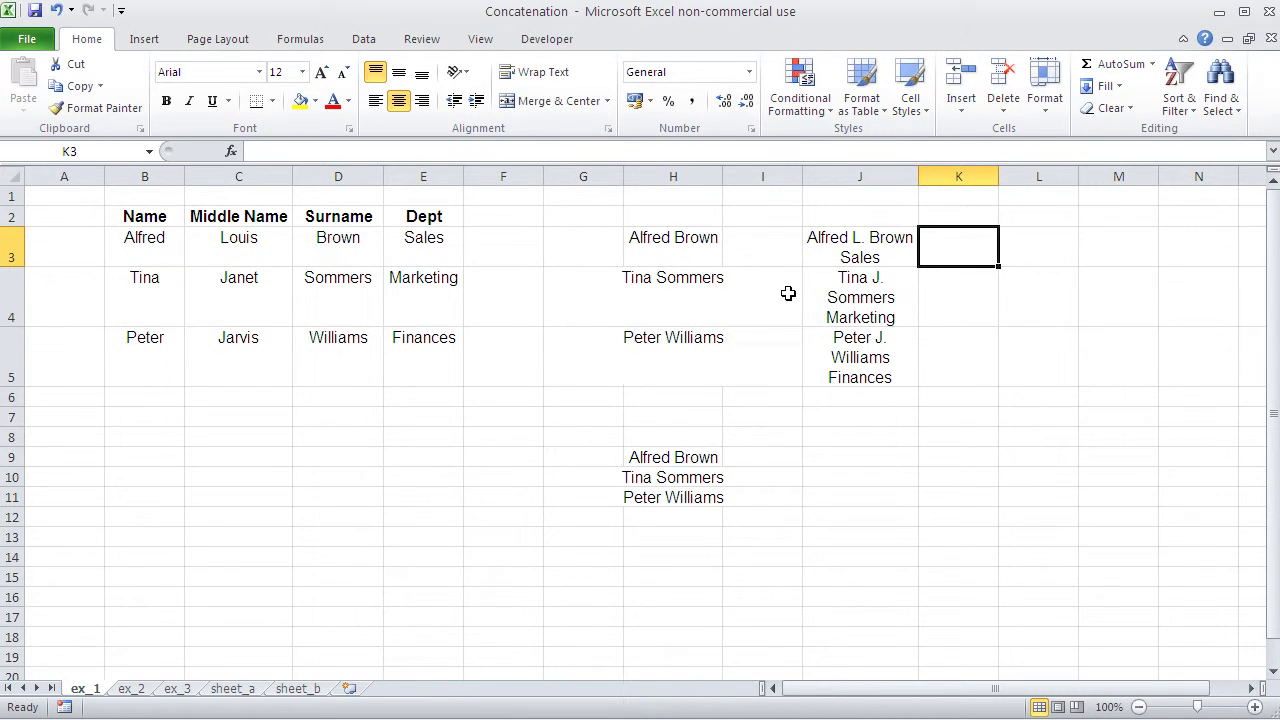
pyautogui.write('=')
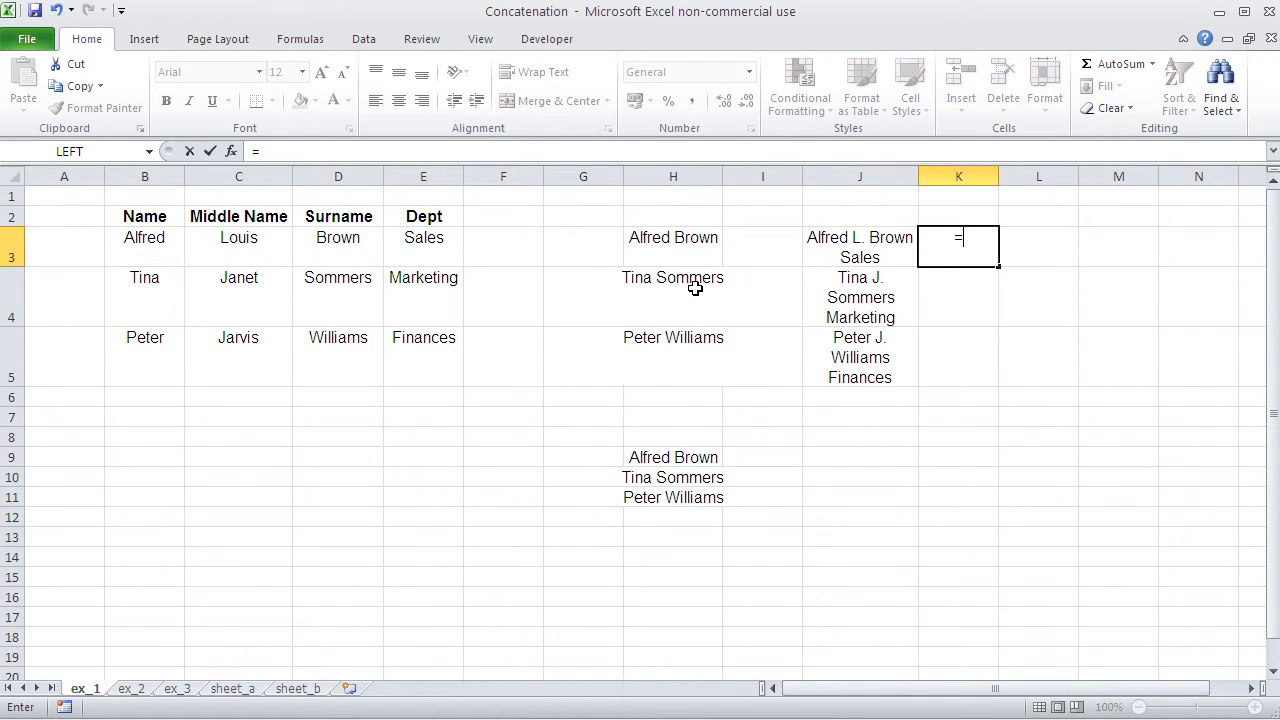
pyautogui.write('char(1')
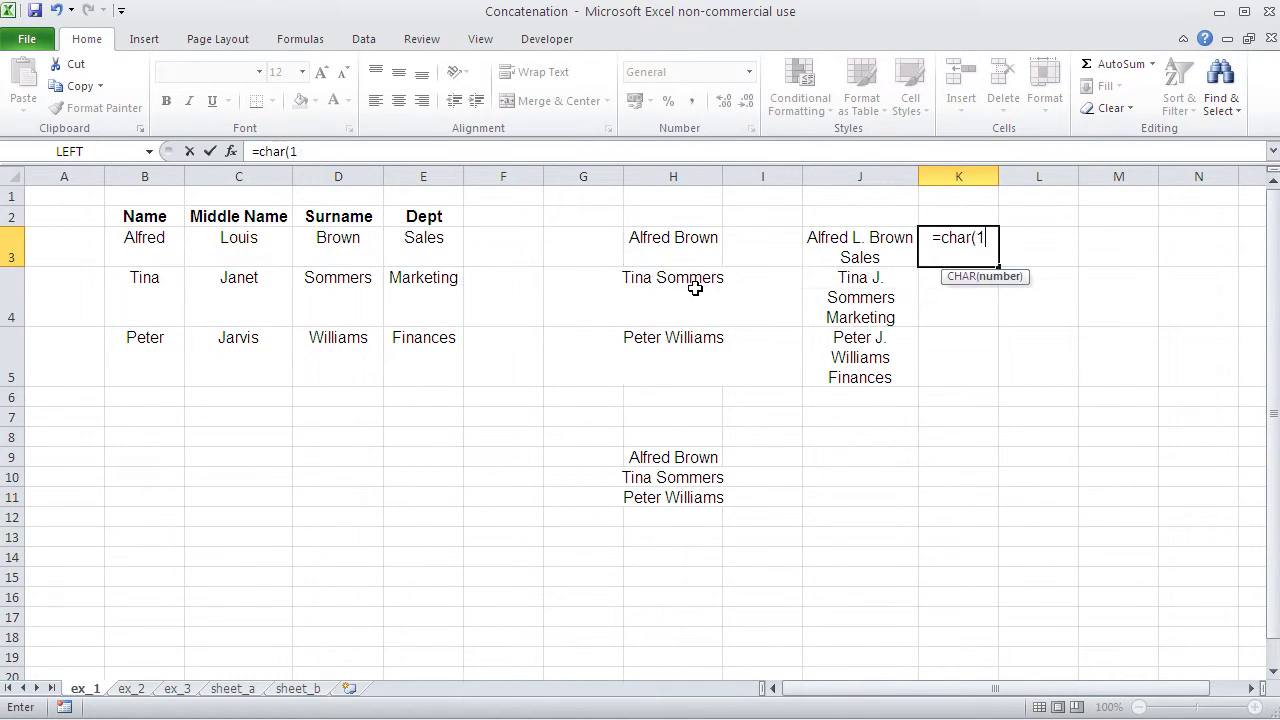
pyautogui.write('69')
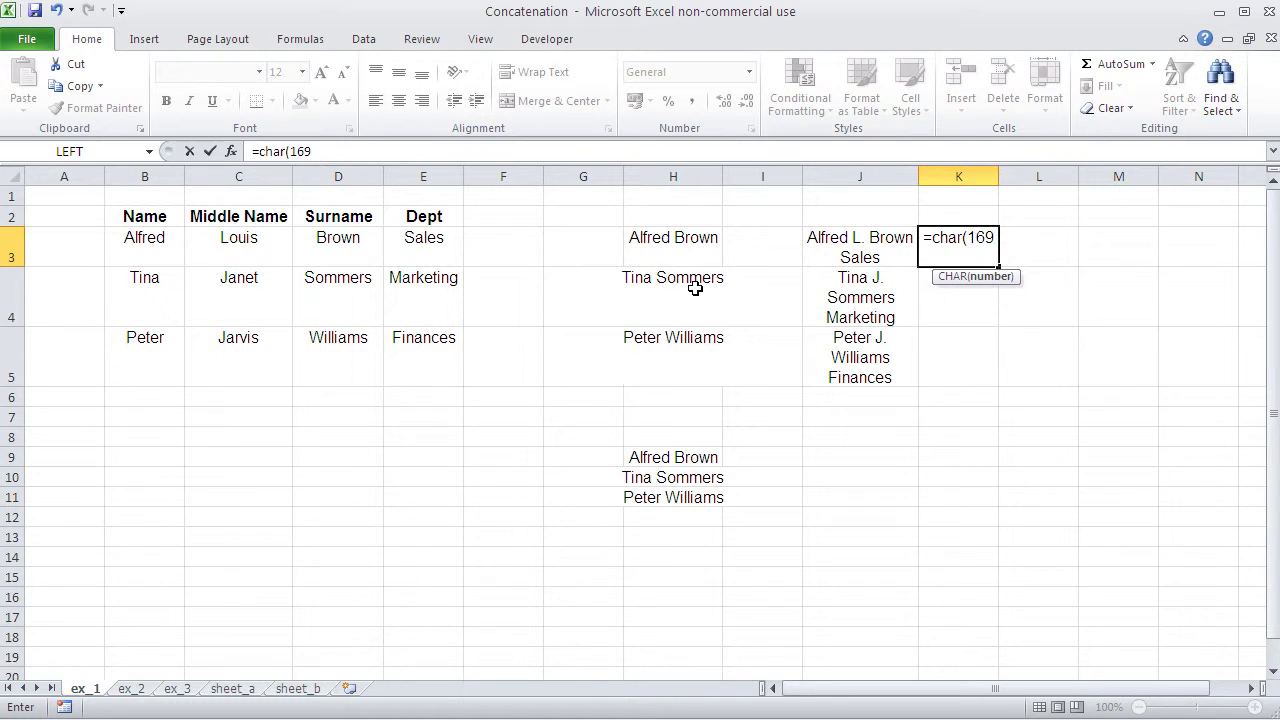
pyautogui.write(')')
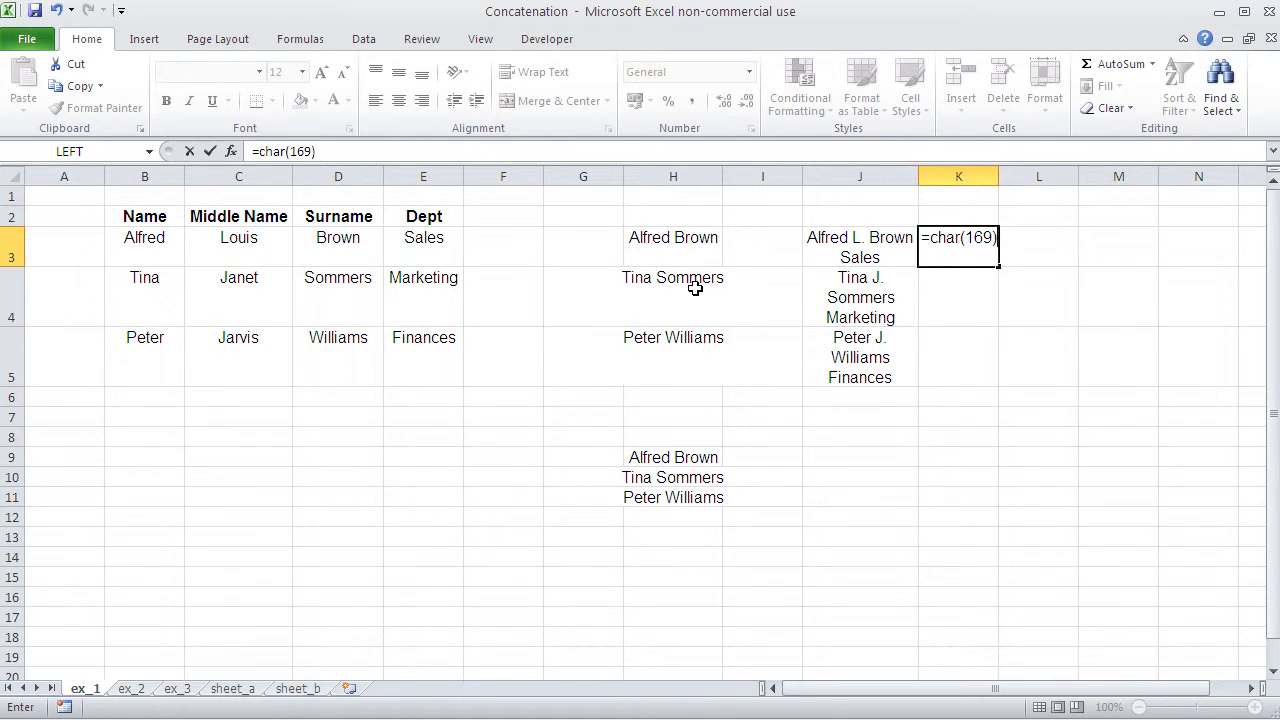
pyautogui.write('&" "')
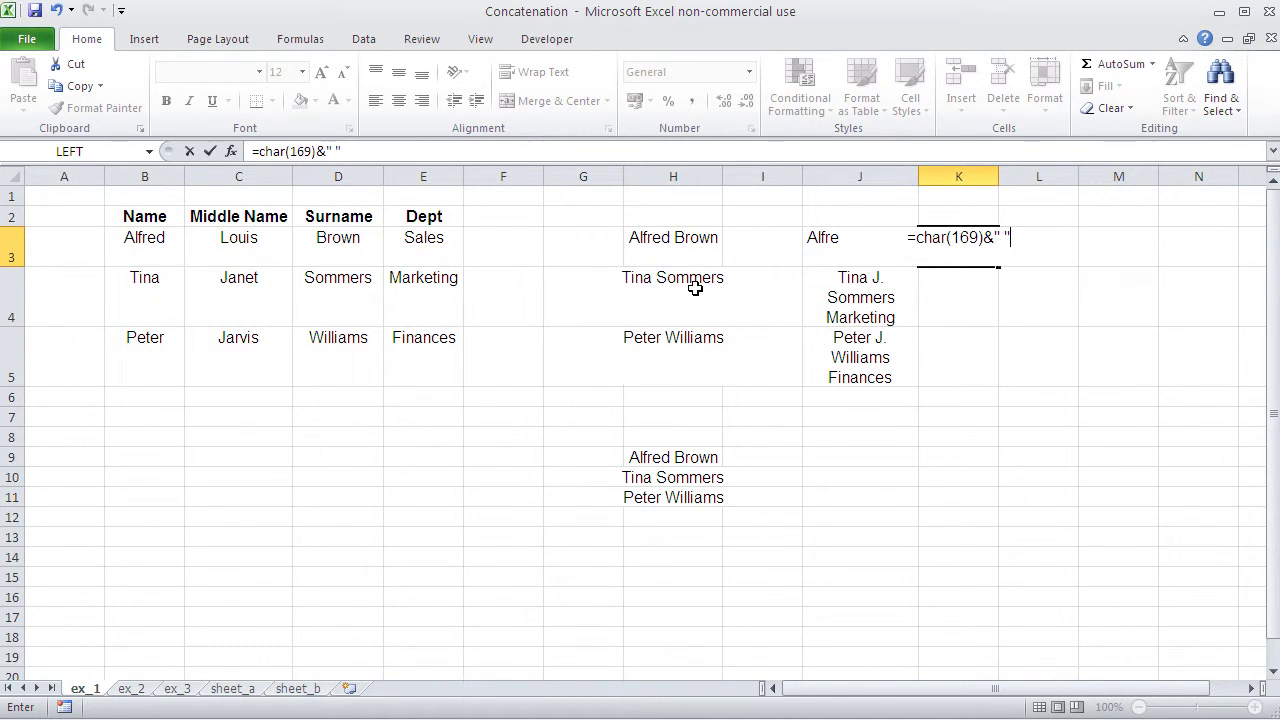
pyautogui.write('&')
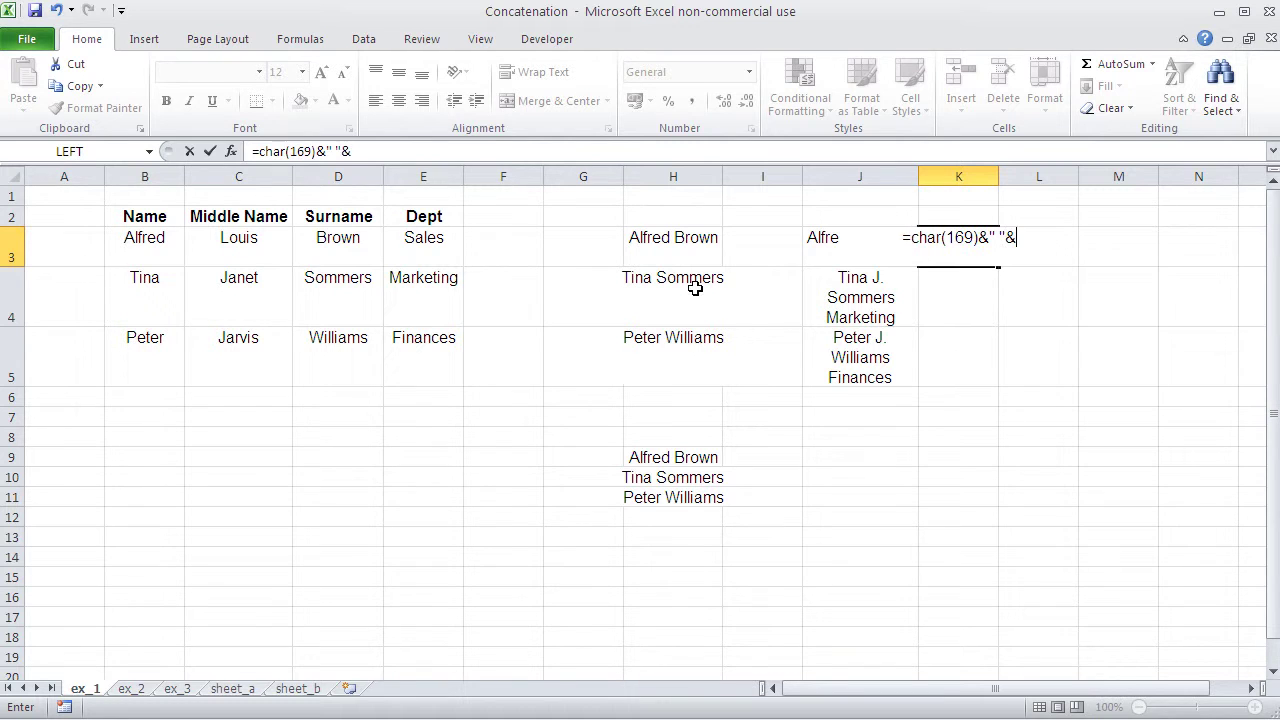
pyautogui.click(333, 243)
pyautogui.press('Return')
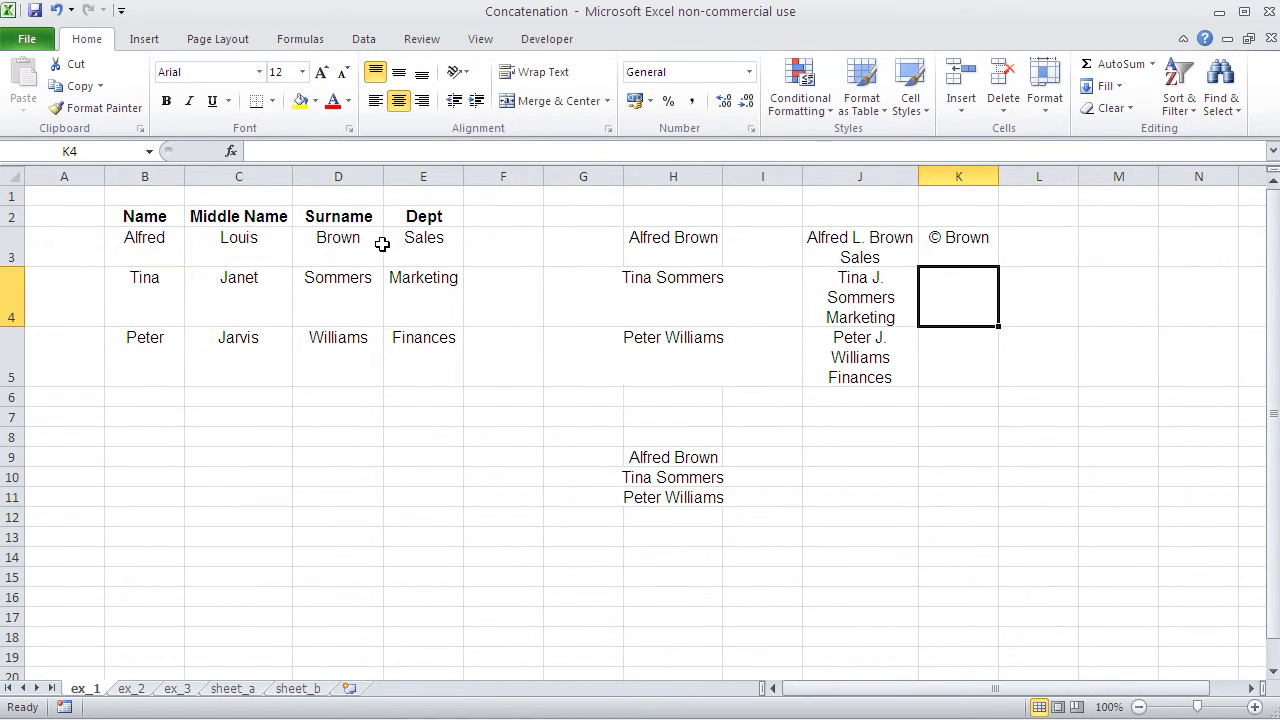
# Fill the K3 formula down to K5 and autofit column K.
pyautogui.click(951, 245)
pyautogui.moveTo(998, 267); pyautogui.dragTo(1012, 372)
pyautogui.doubleClick(1000, 178)
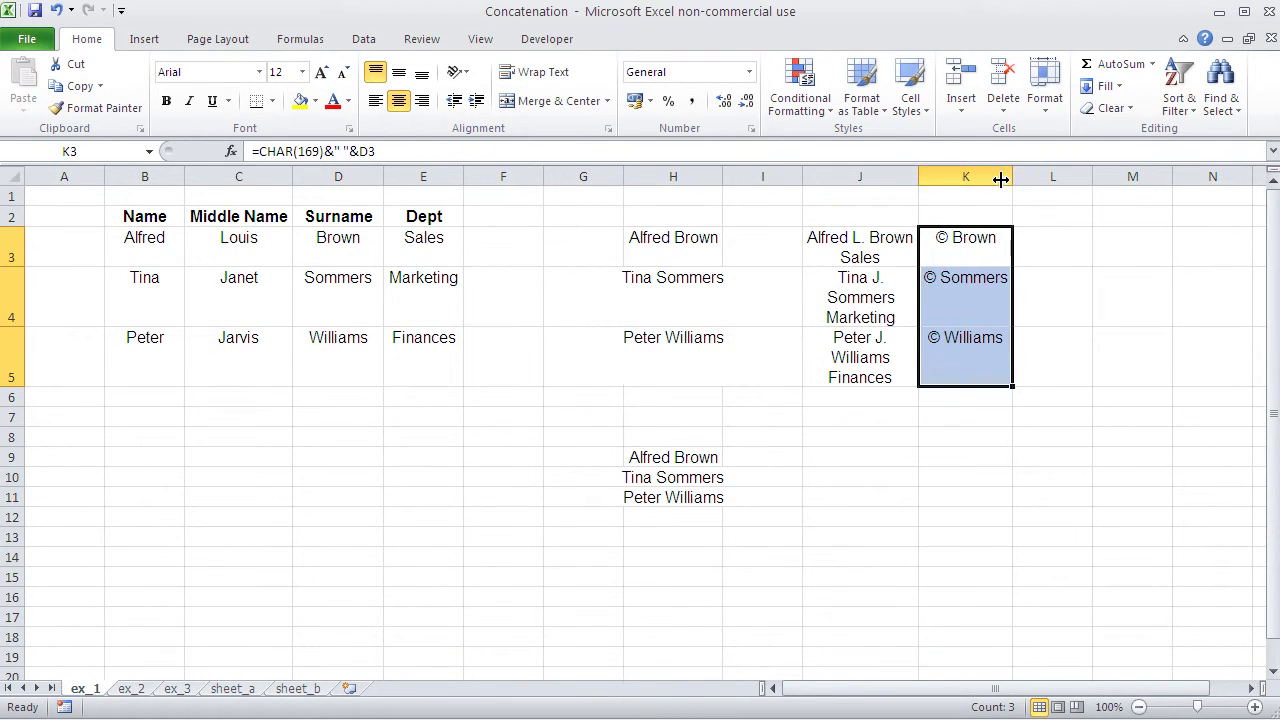
pyautogui.click(975, 247)
pyautogui.click(1034, 256)
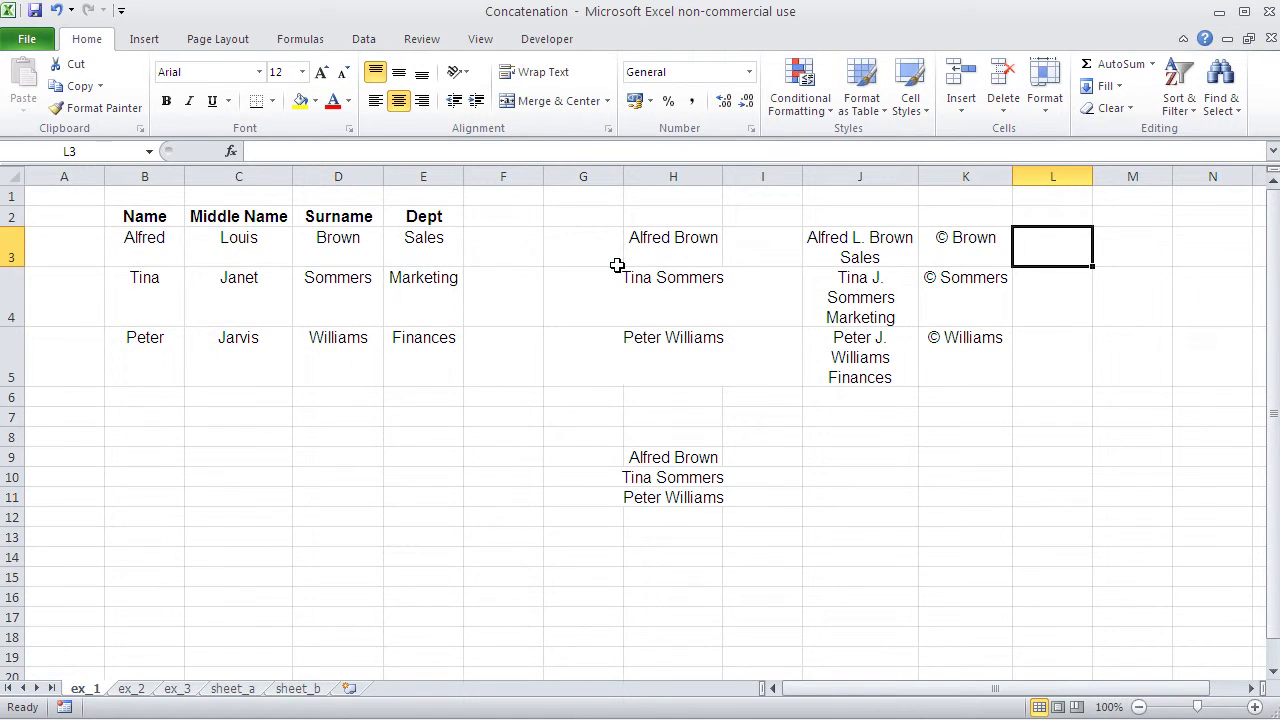
pyautogui.write('=')
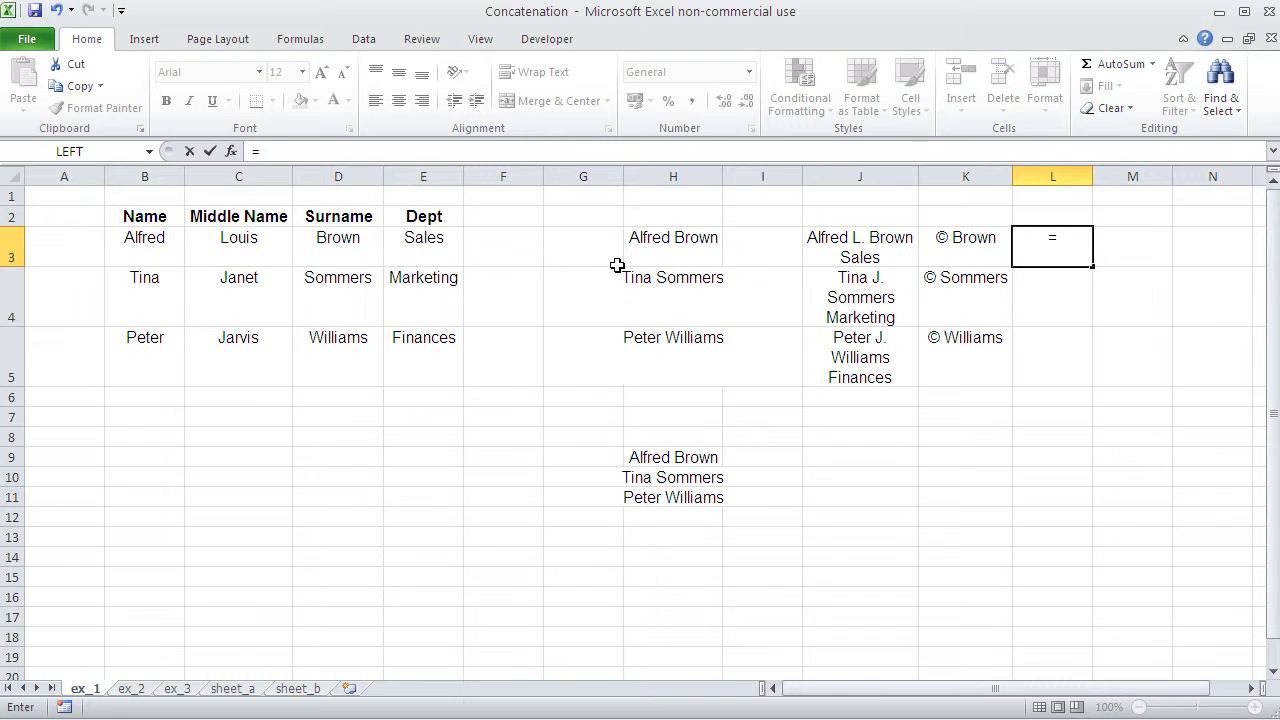
pyautogui.click(149, 243)
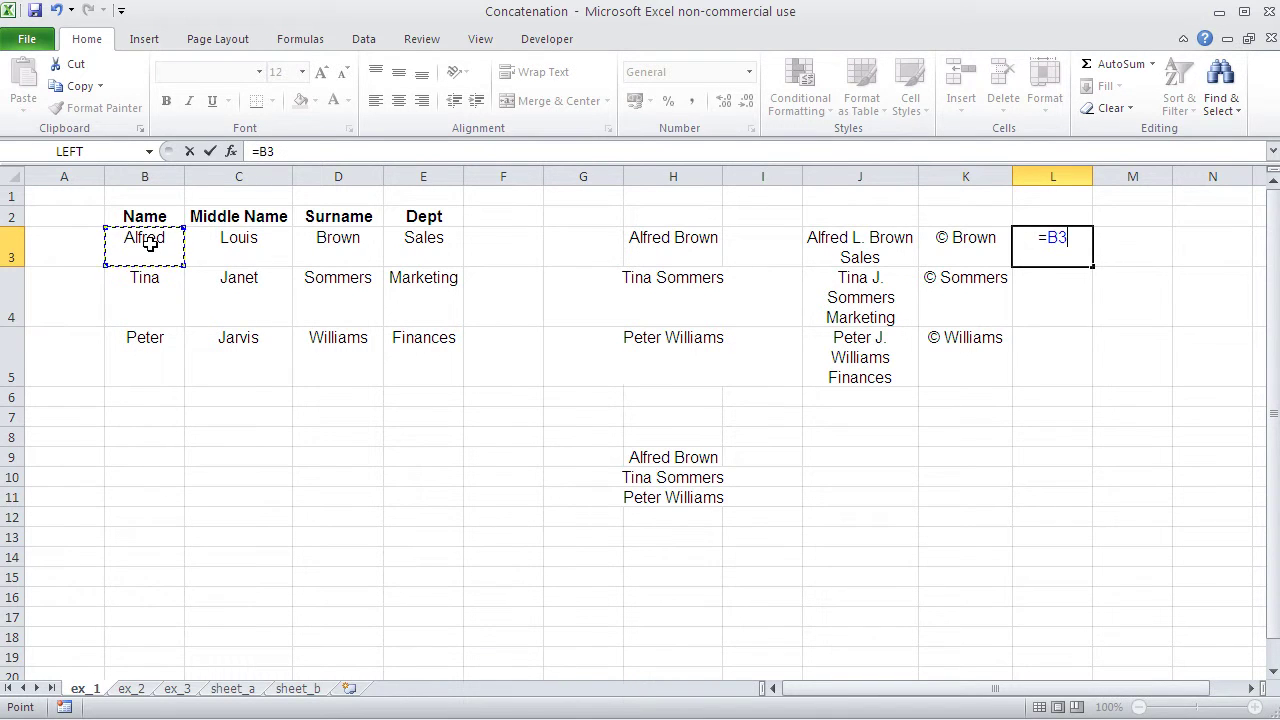
pyautogui.write('&" "&')
pyautogui.click(343, 242)
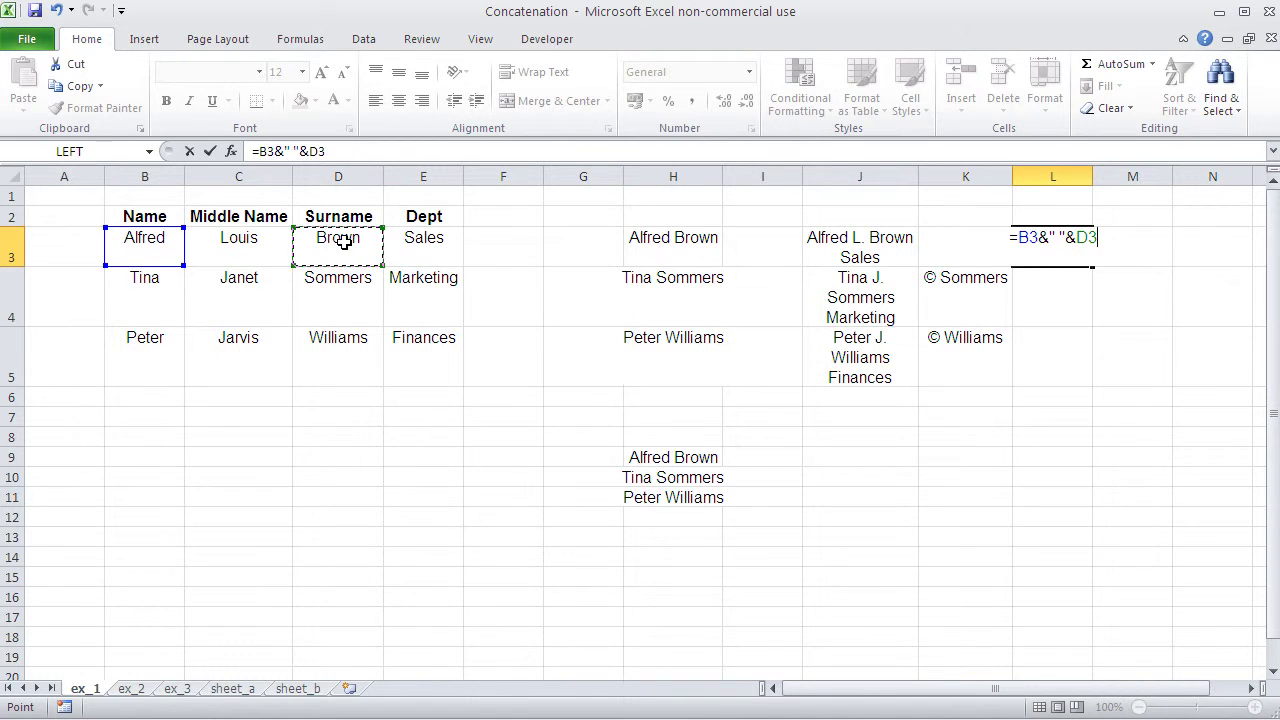
pyautogui.write('&" "')
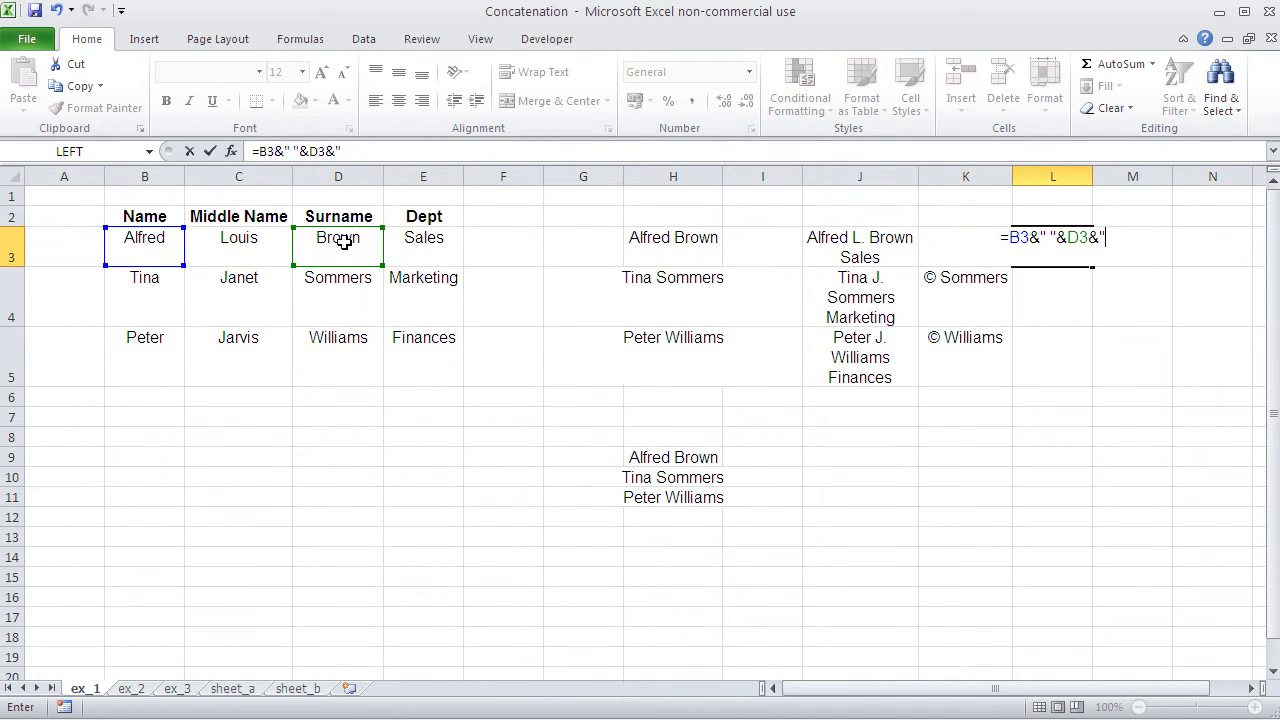
pyautogui.write('&char(1')
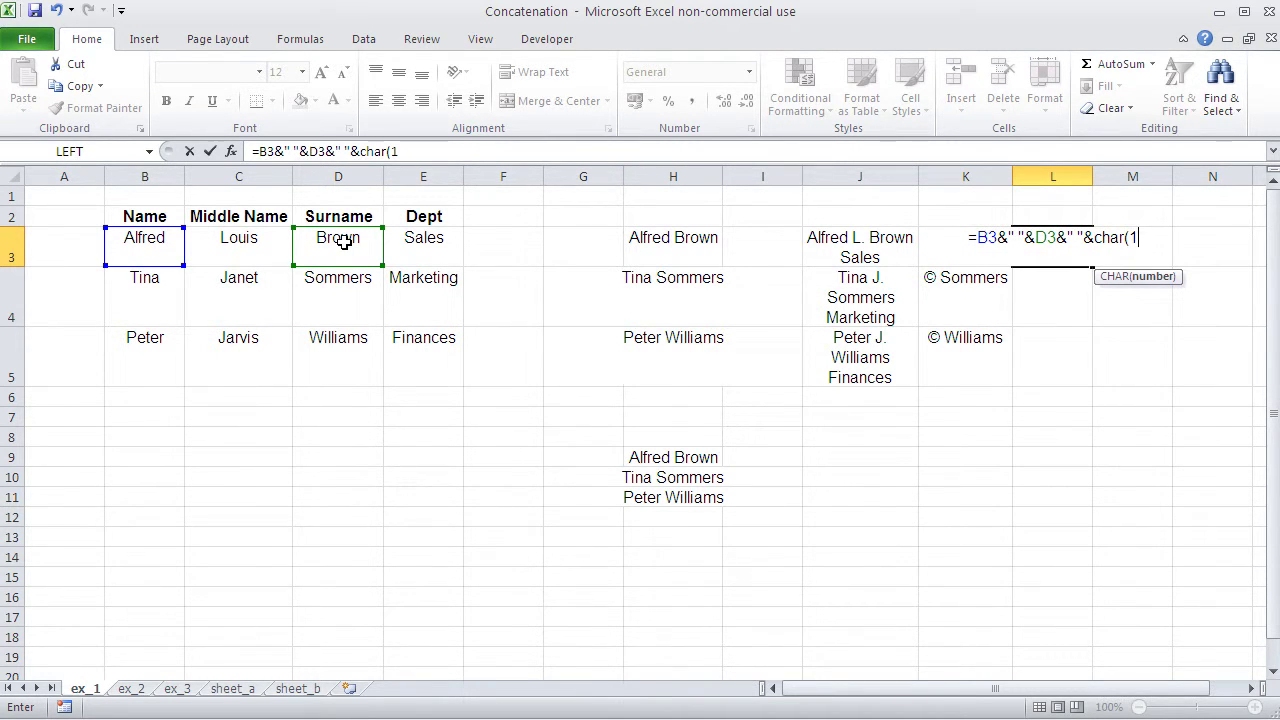
pyautogui.write('53)')
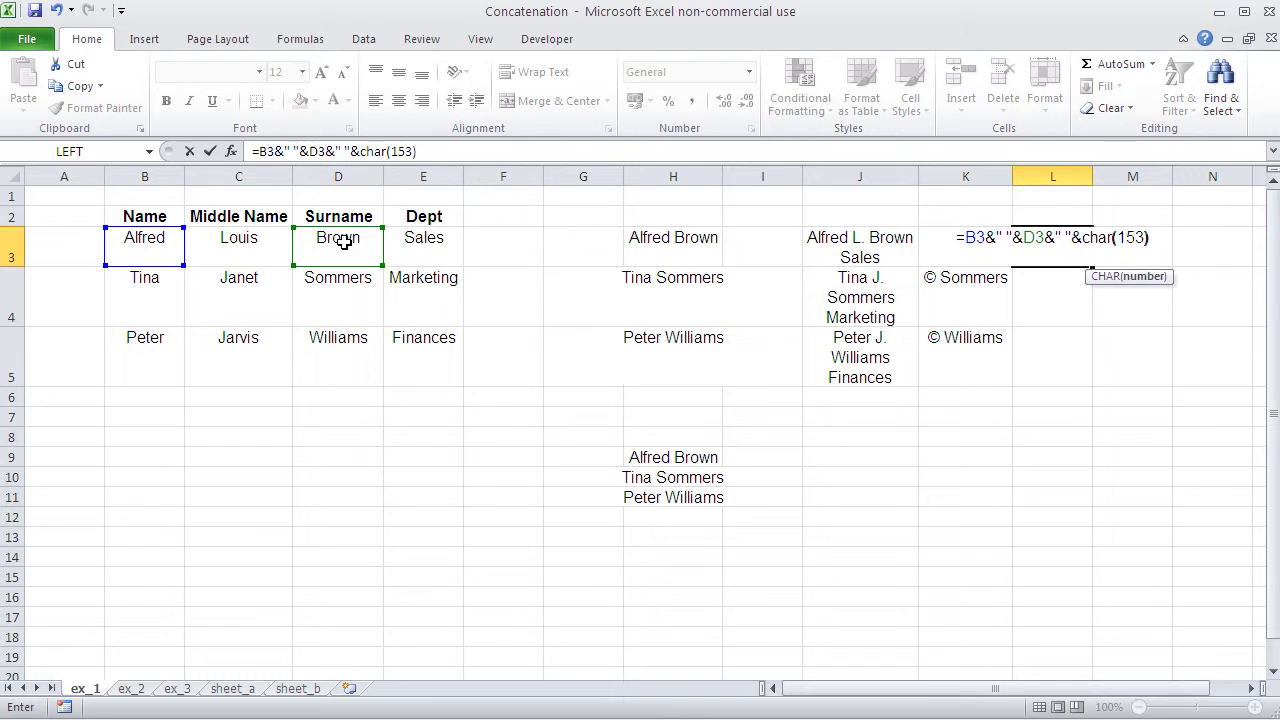
pyautogui.press('Return')
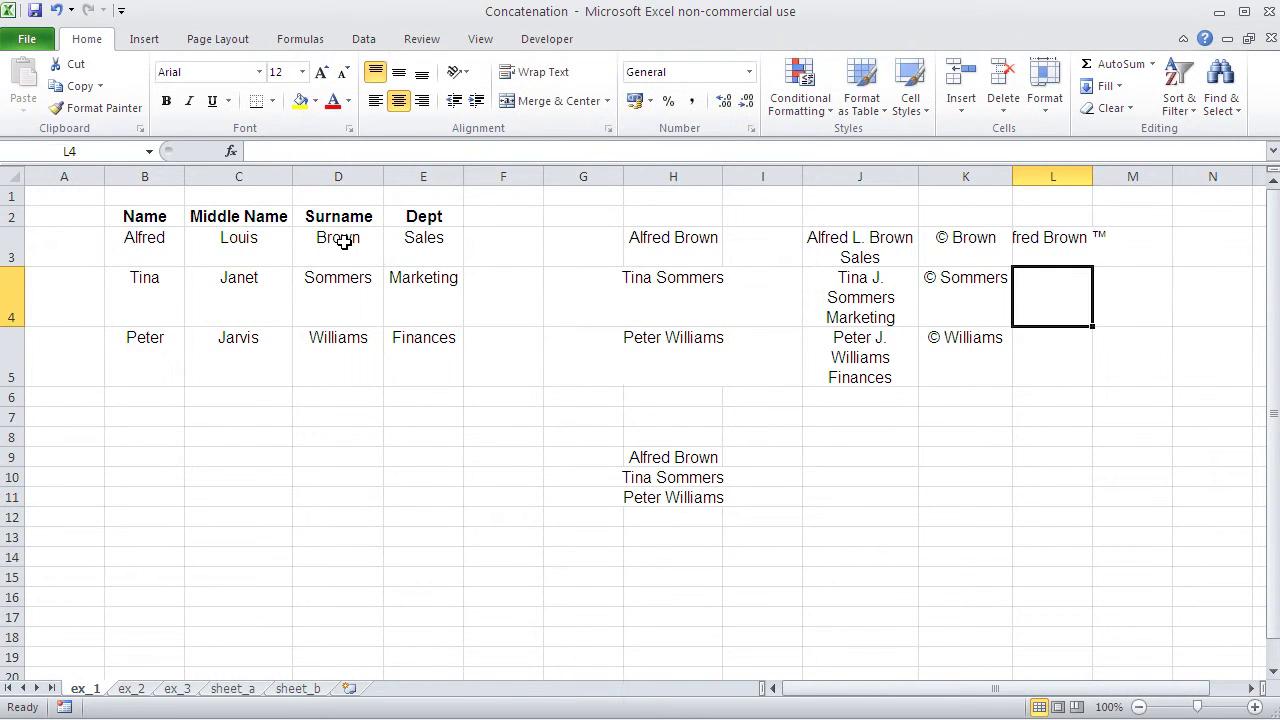
# Autofit column L and fill the L3 formula down to L5.
pyautogui.doubleClick(1093, 178)
pyautogui.click(1084, 257)
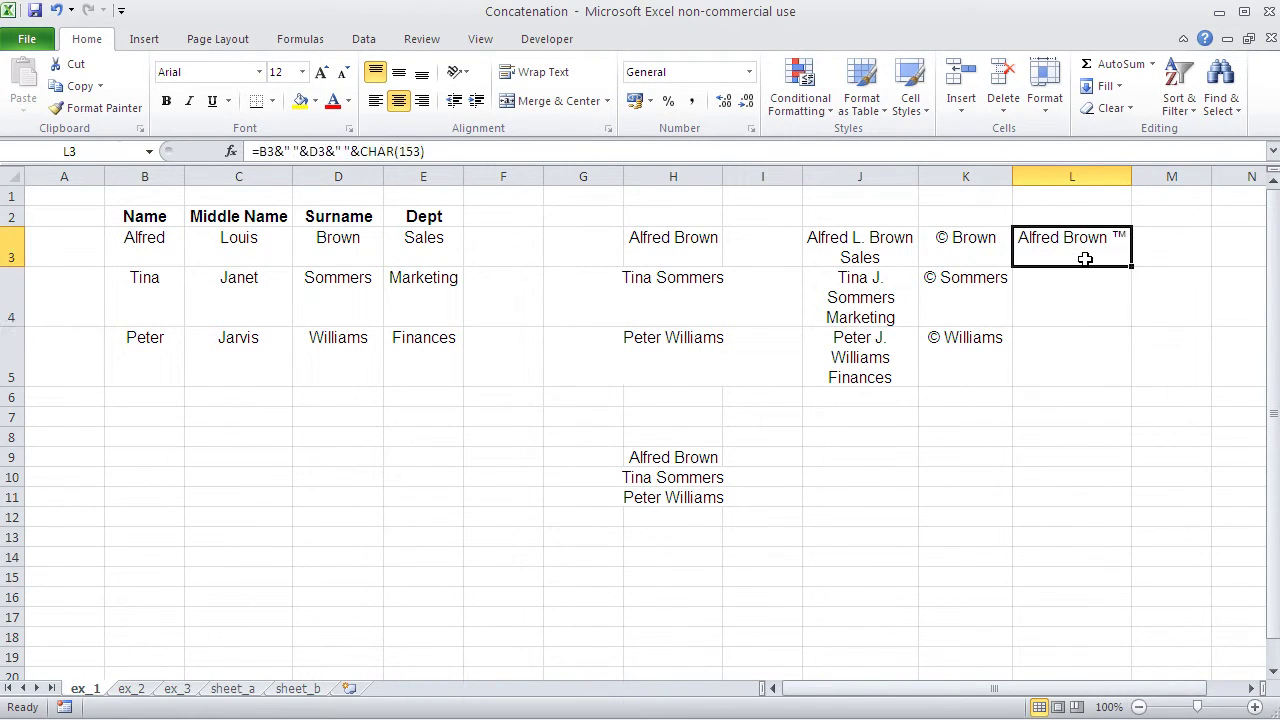
pyautogui.click(1039, 304)
pyautogui.click(1064, 256)
pyautogui.moveTo(1131, 266); pyautogui.dragTo(1122, 372)
pyautogui.click(1019, 434)
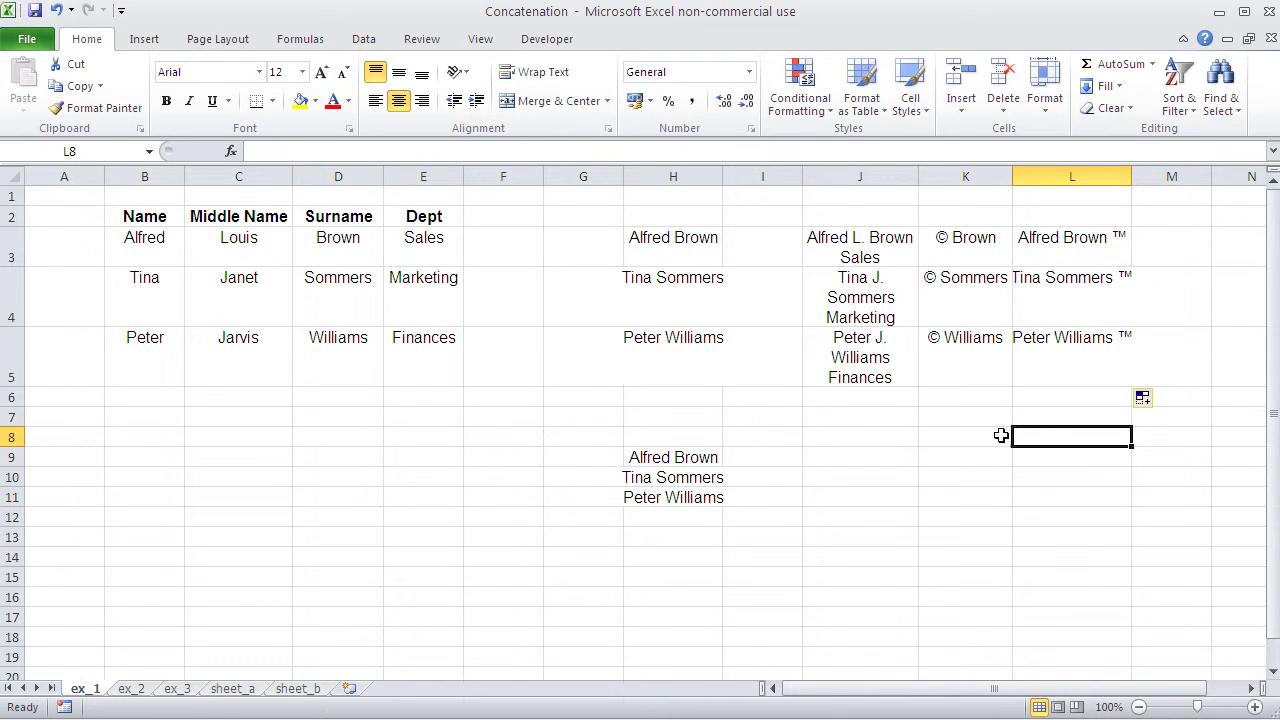
# On ex_2, label cell B9 'Price' and check the Brand dropdown list in B5.
pyautogui.click(134, 689)
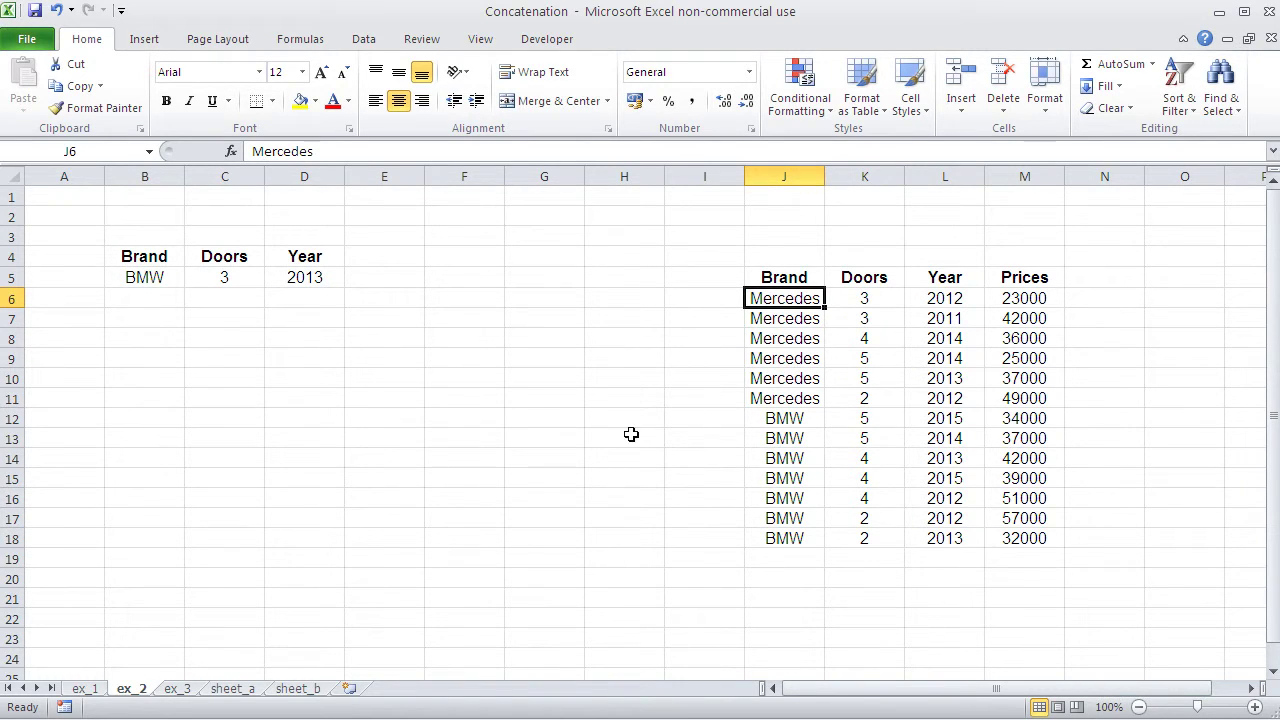
pyautogui.click(163, 317)
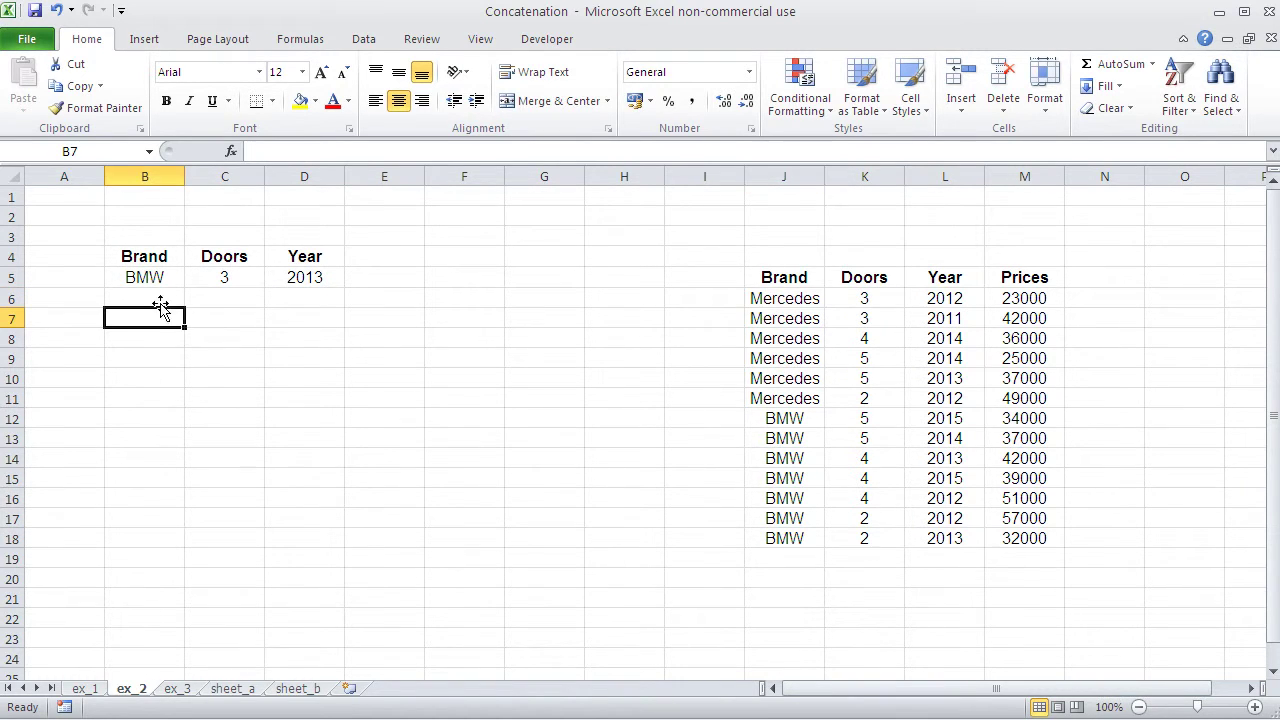
pyautogui.click(174, 355)
pyautogui.write('Price')
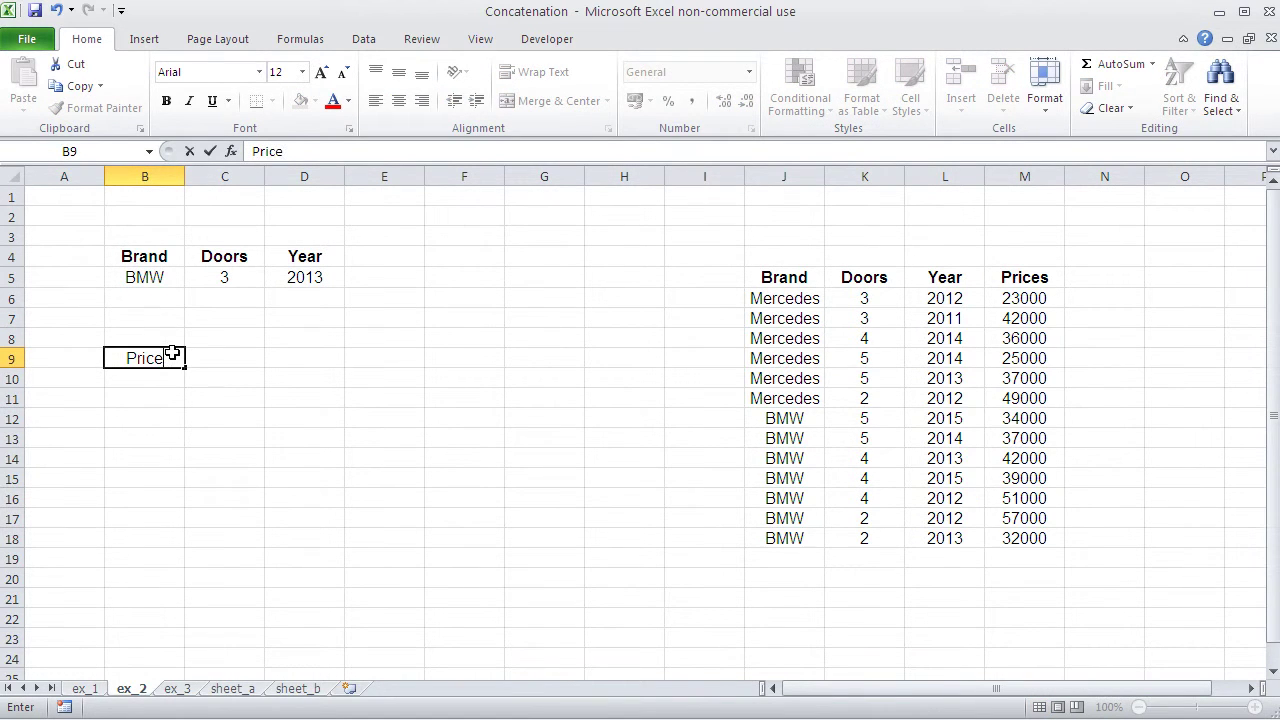
pyautogui.press('Tab')
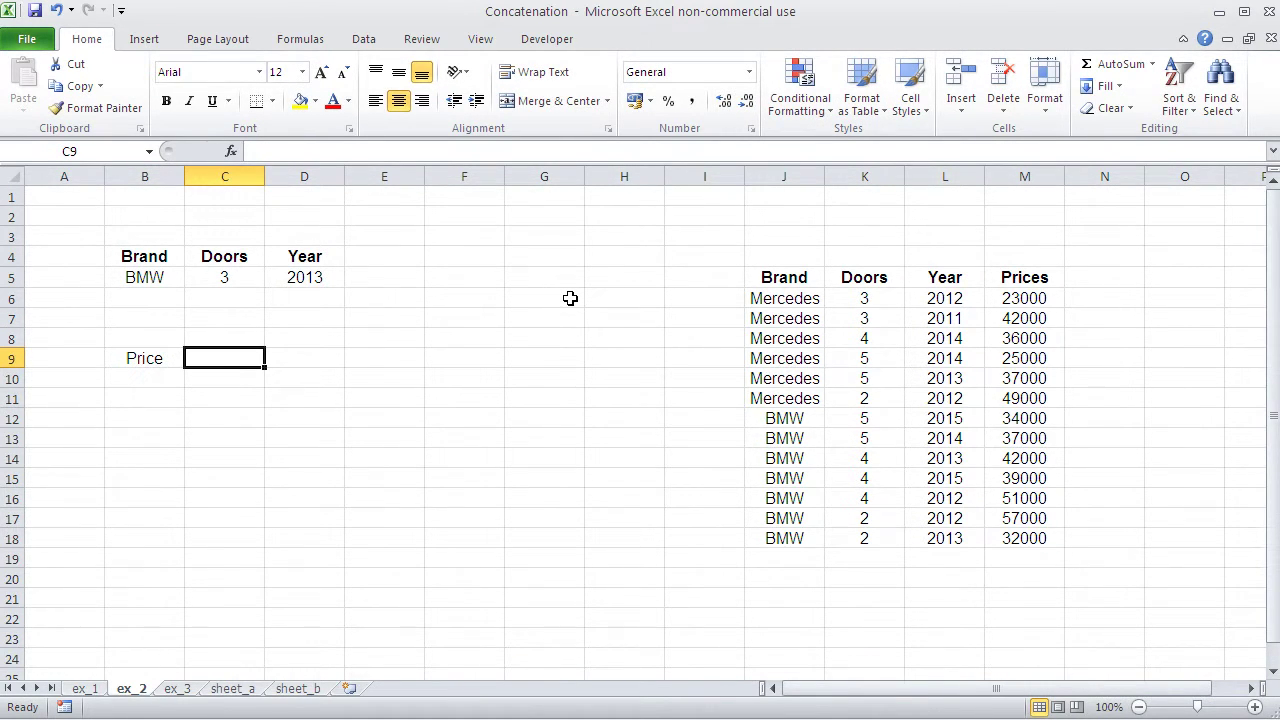
pyautogui.click(150, 278)
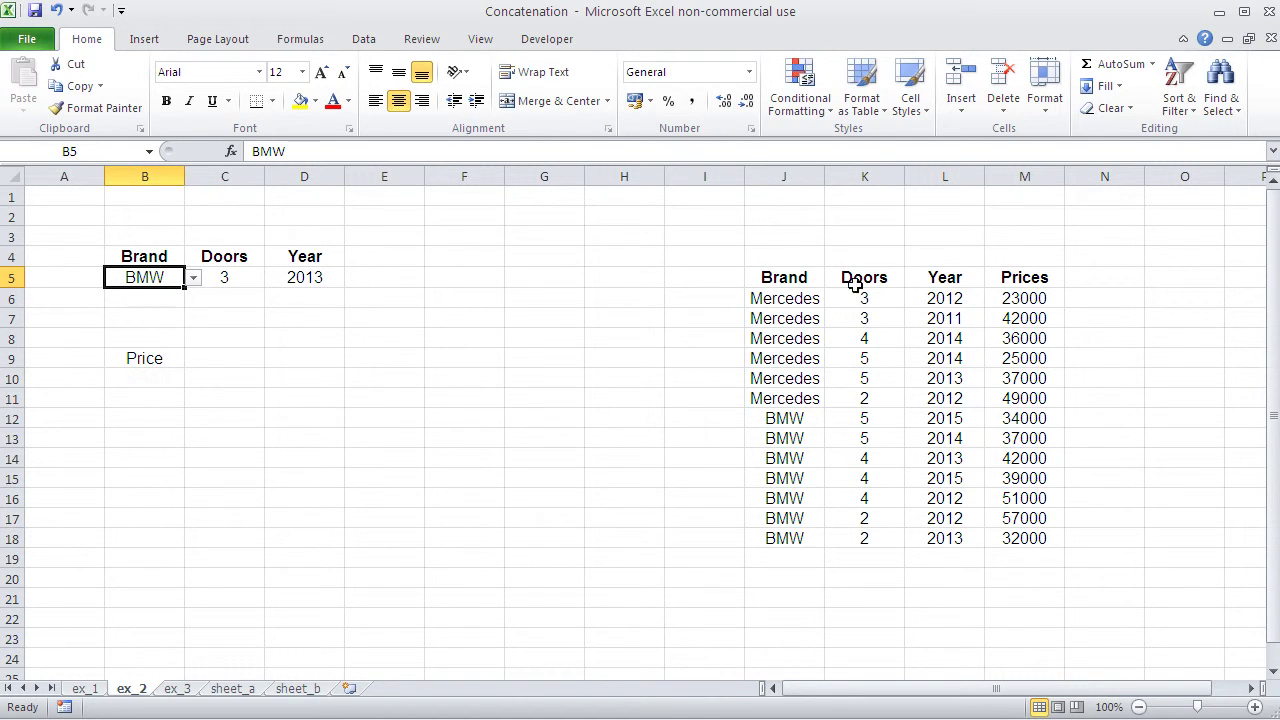
pyautogui.click(695, 280)
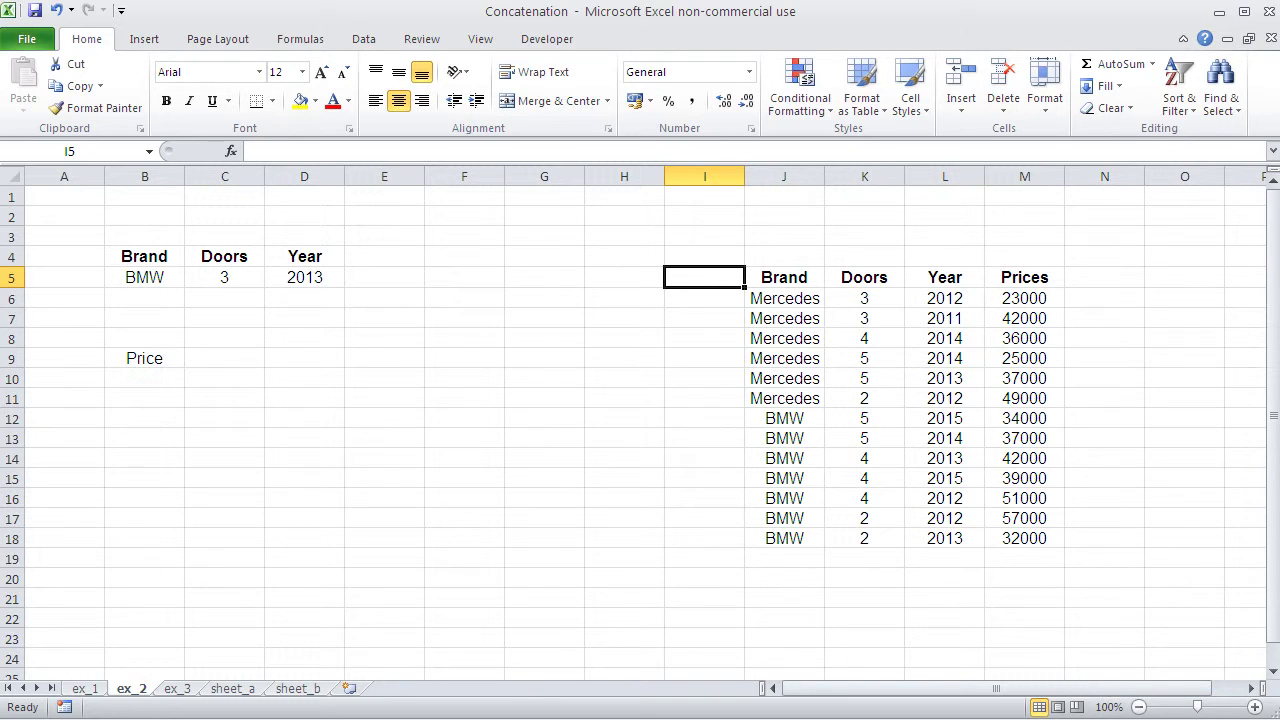
# Enter a bold 'Car Code' heading in I5.
pyautogui.write('Car C')
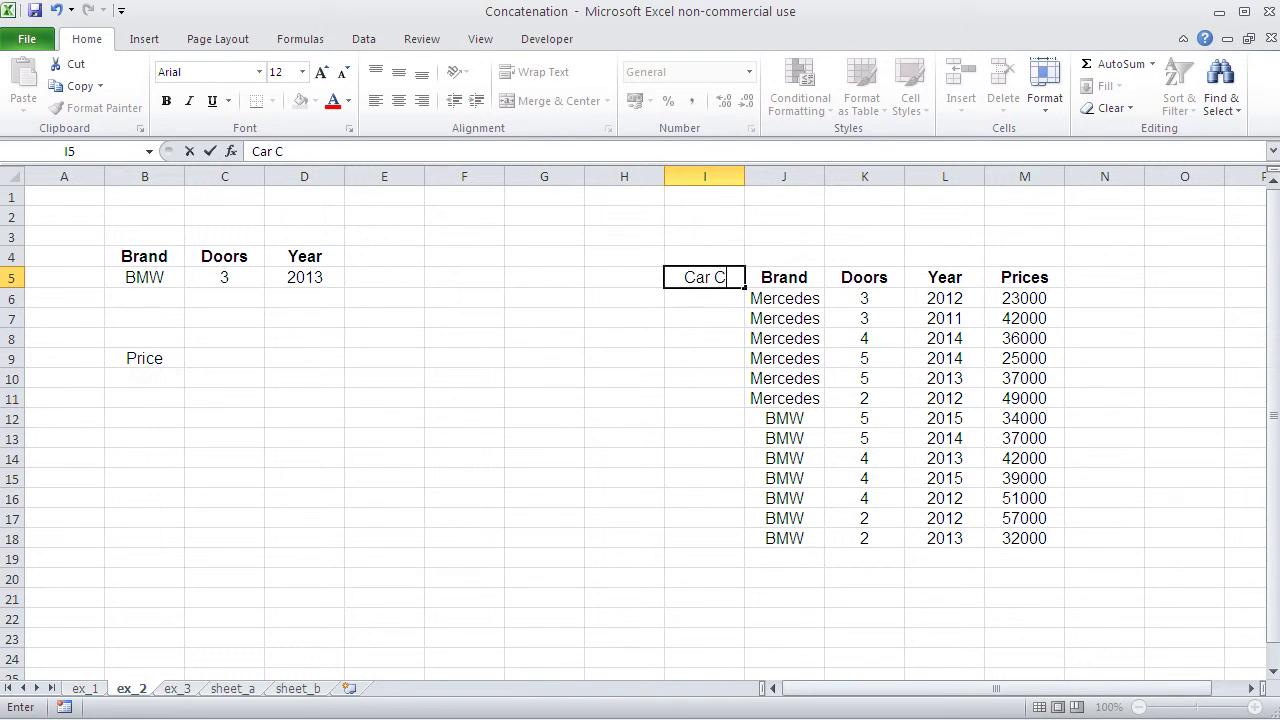
pyautogui.write('ode')
pyautogui.press('Return')
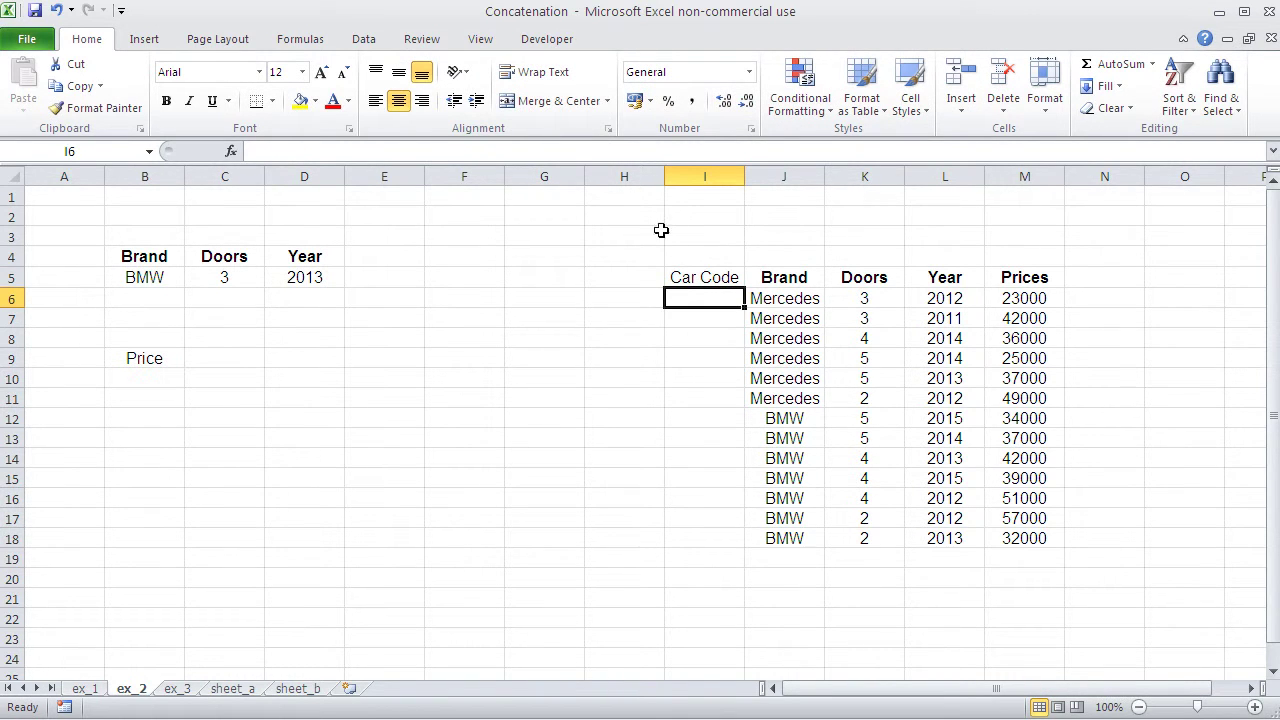
pyautogui.click(680, 272)
pyautogui.click(167, 103)
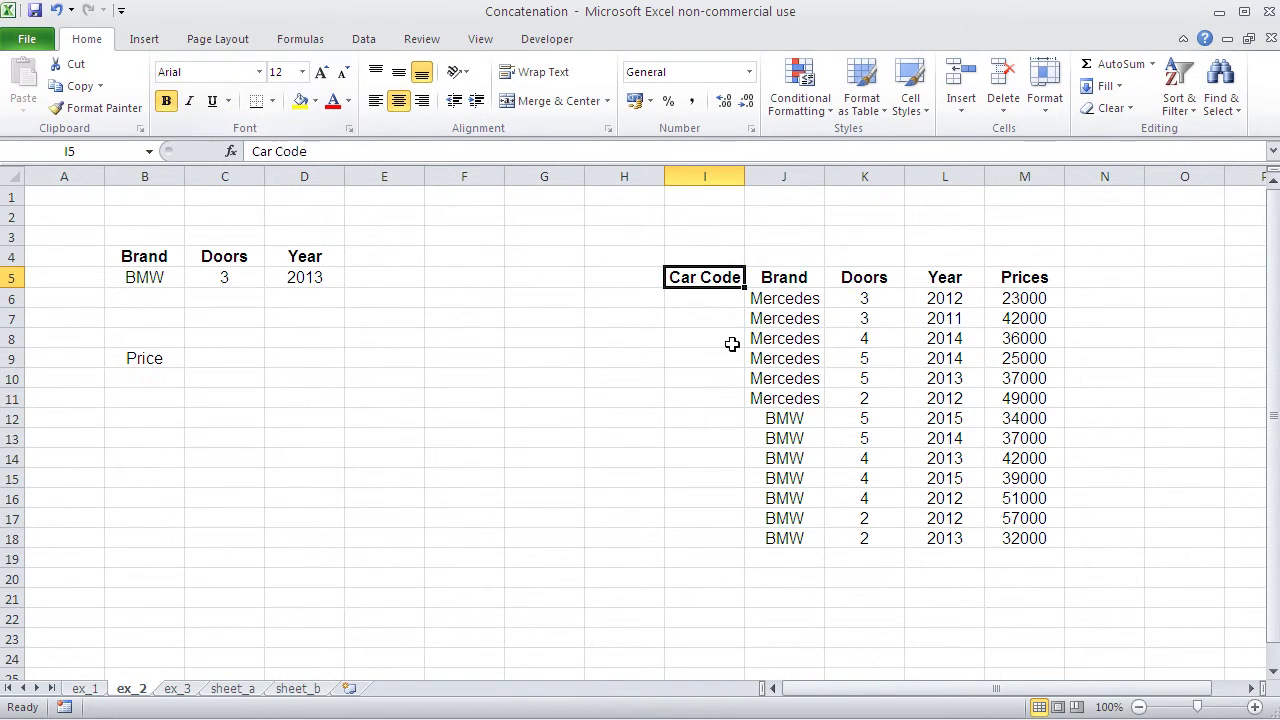
# Build the formula =J6&"-"&K6&"-"&L6 in I6.
pyautogui.click(700, 298)
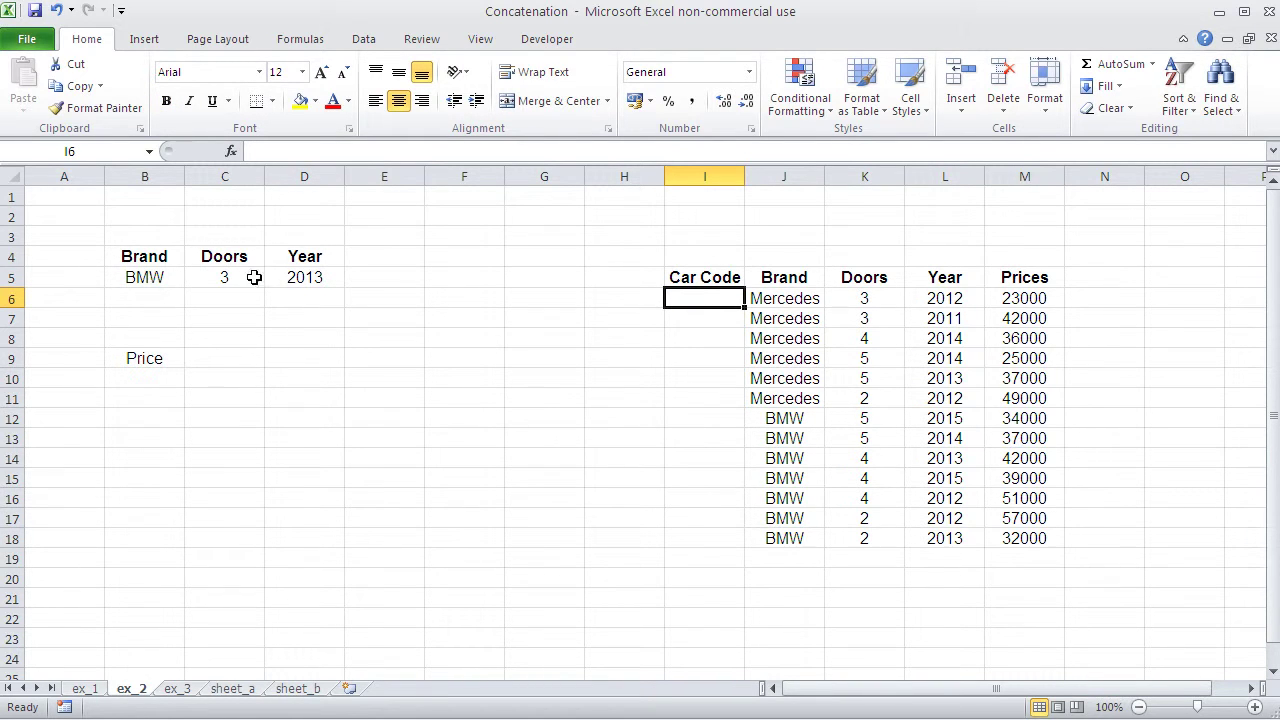
pyautogui.write('=')
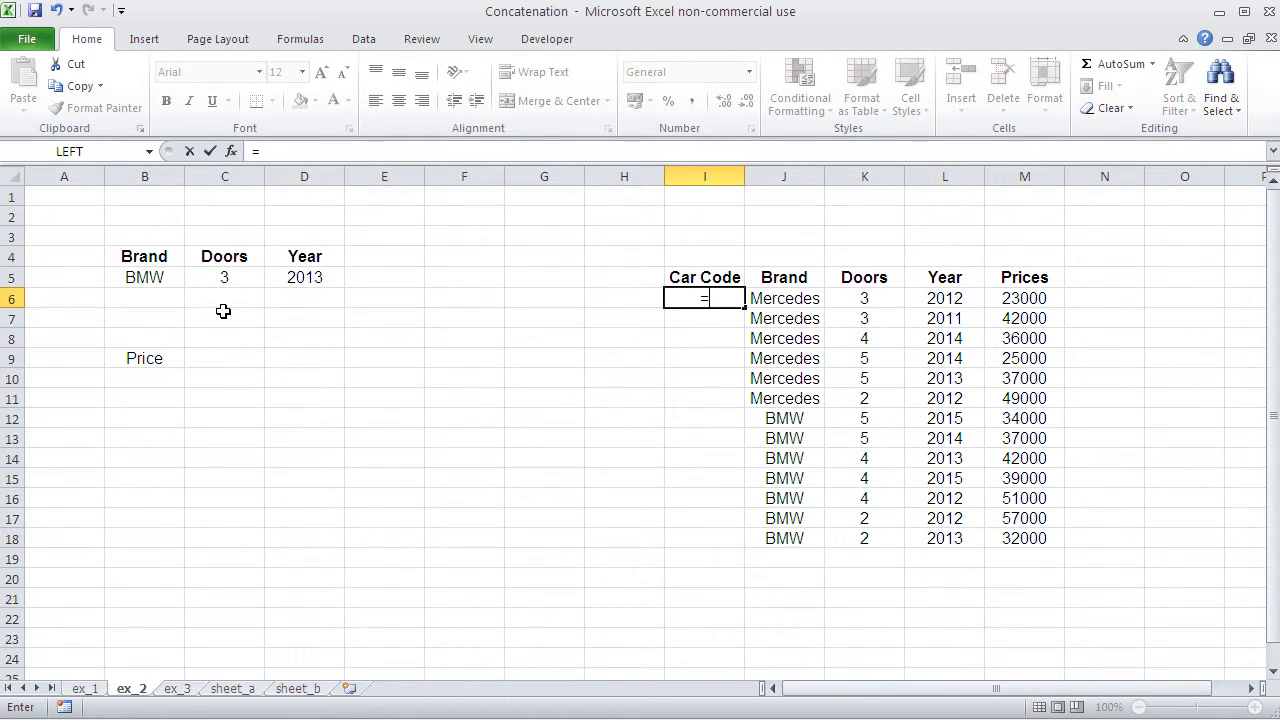
pyautogui.click(788, 299)
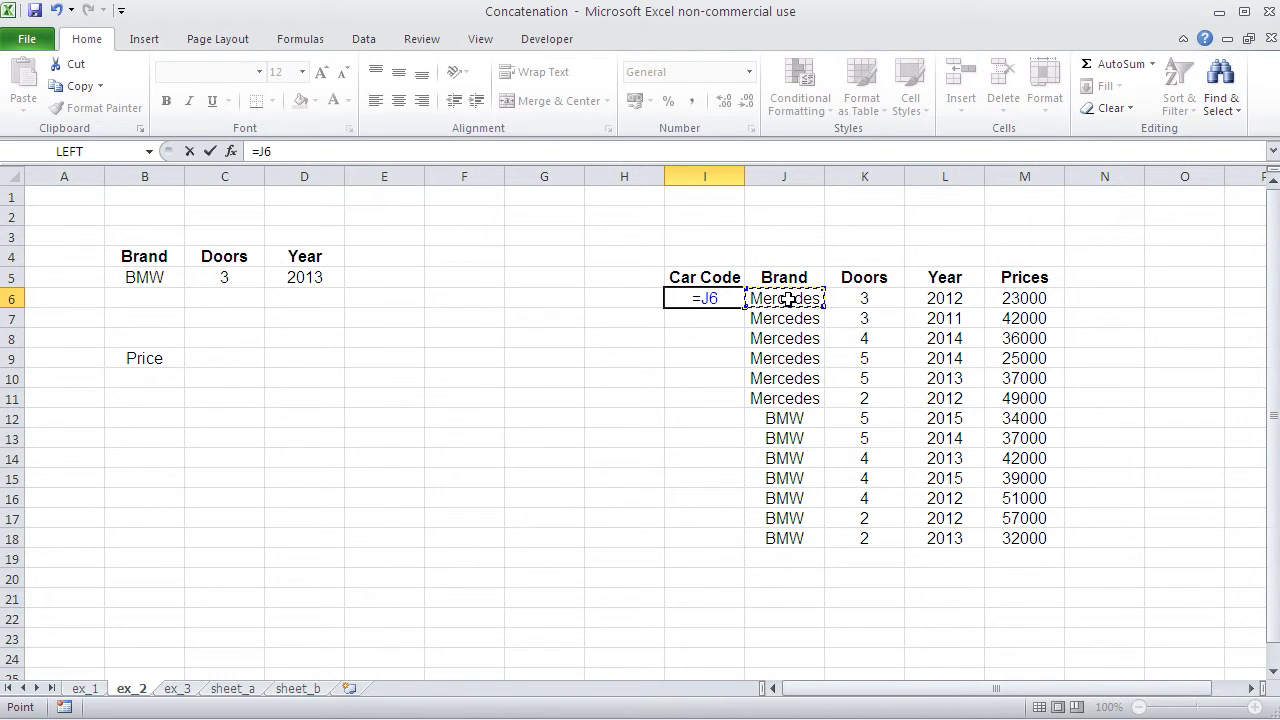
pyautogui.write('&"-"')
pyautogui.click(890, 300)
pyautogui.click(715, 298)
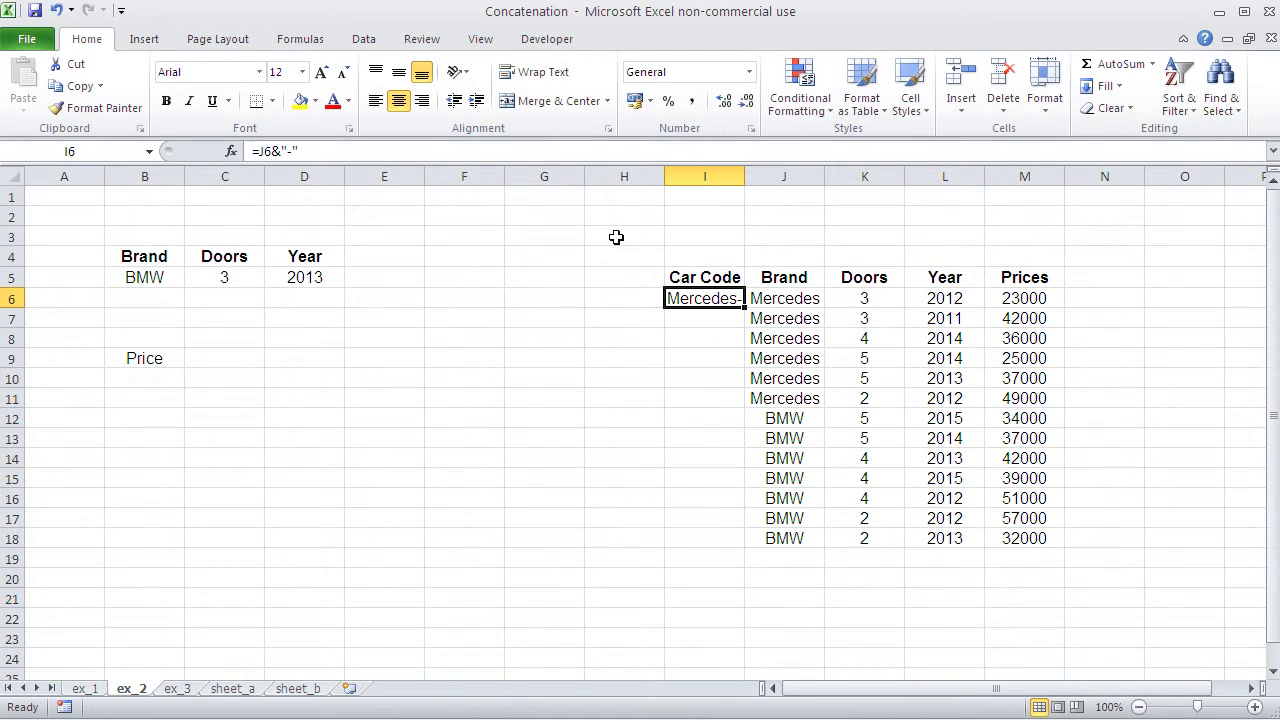
pyautogui.click(330, 151)
pyautogui.write('&')
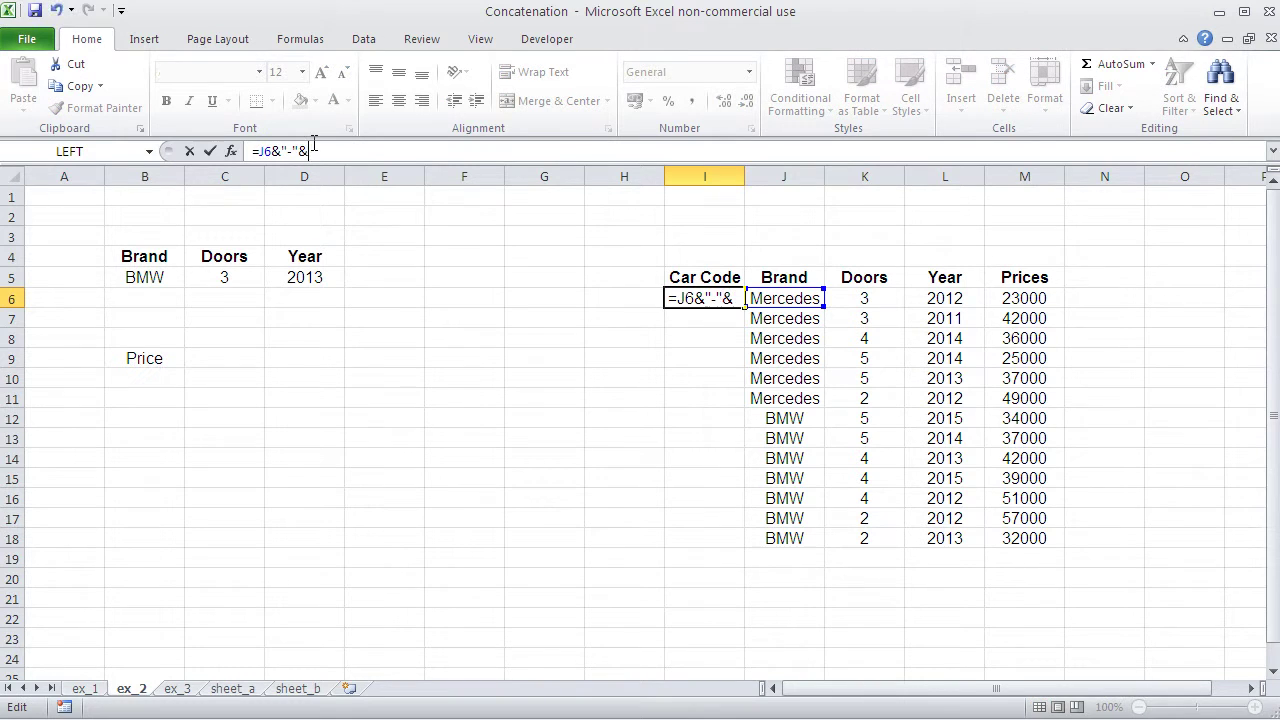
pyautogui.click(855, 291)
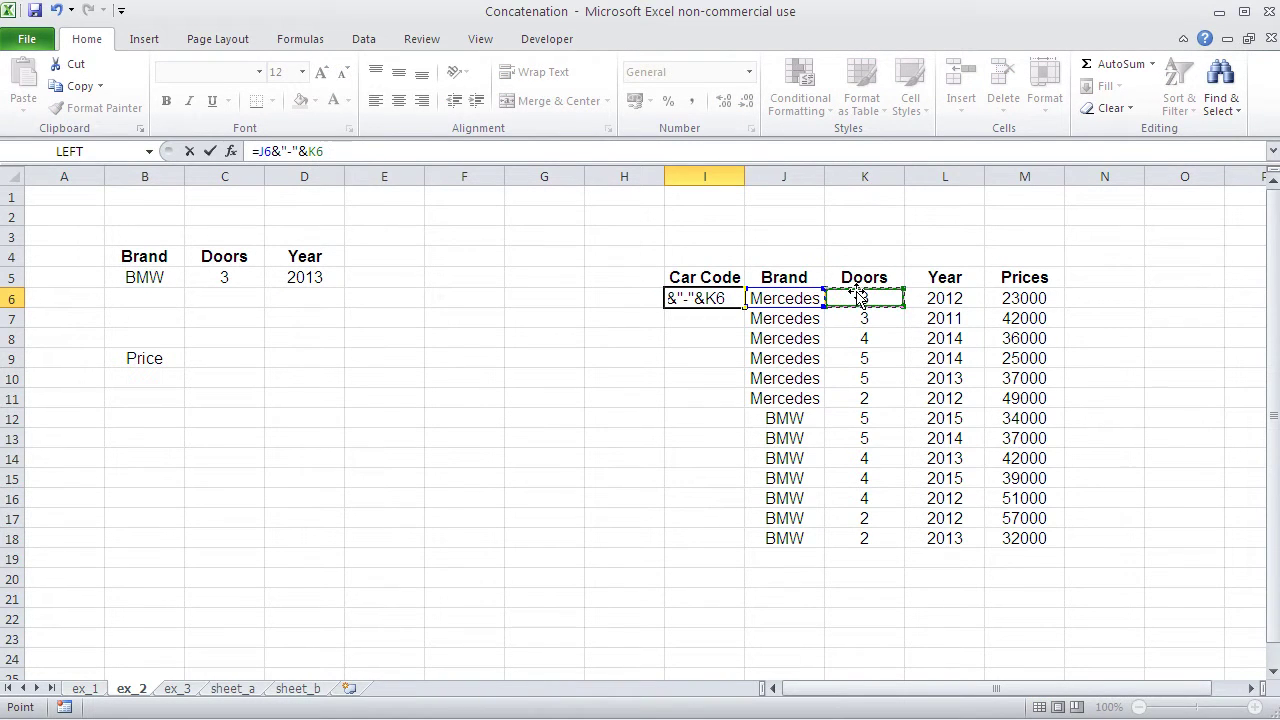
pyautogui.write('&"-"&')
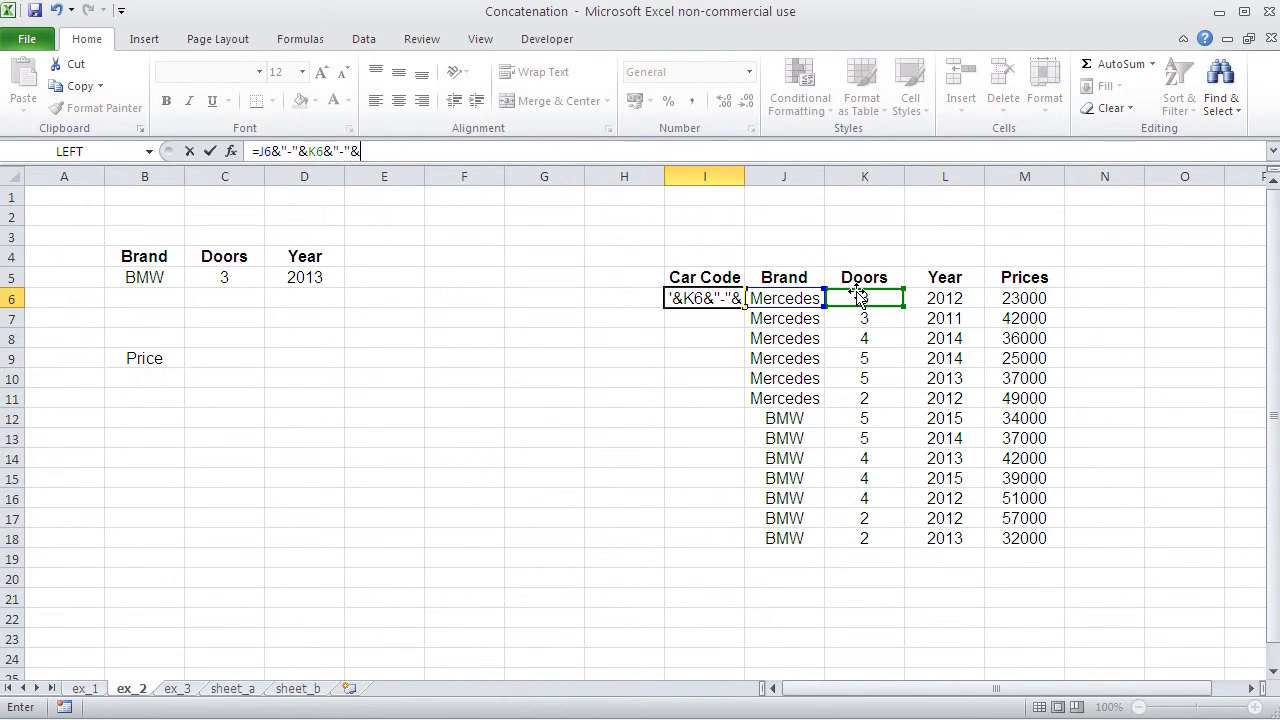
pyautogui.click(945, 296)
pyautogui.press('Return')
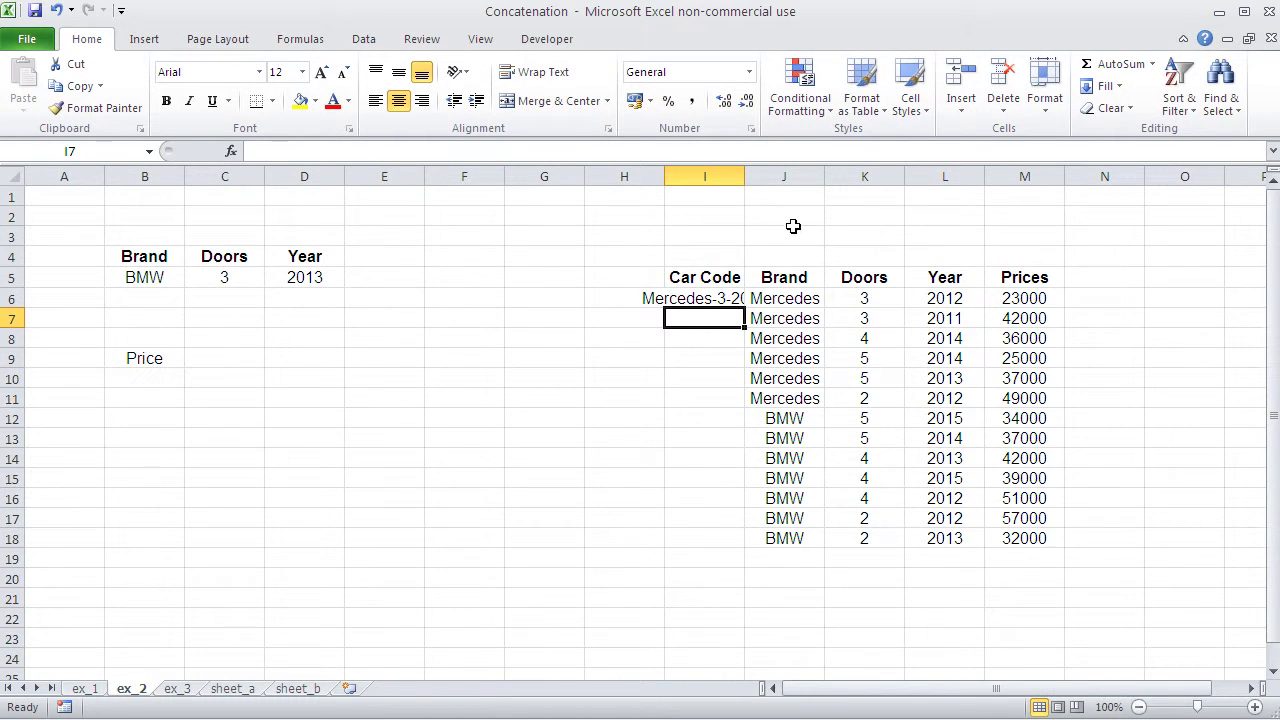
# Autofit column I and fill the Car Code formula down to I18.
pyautogui.doubleClick(744, 177)
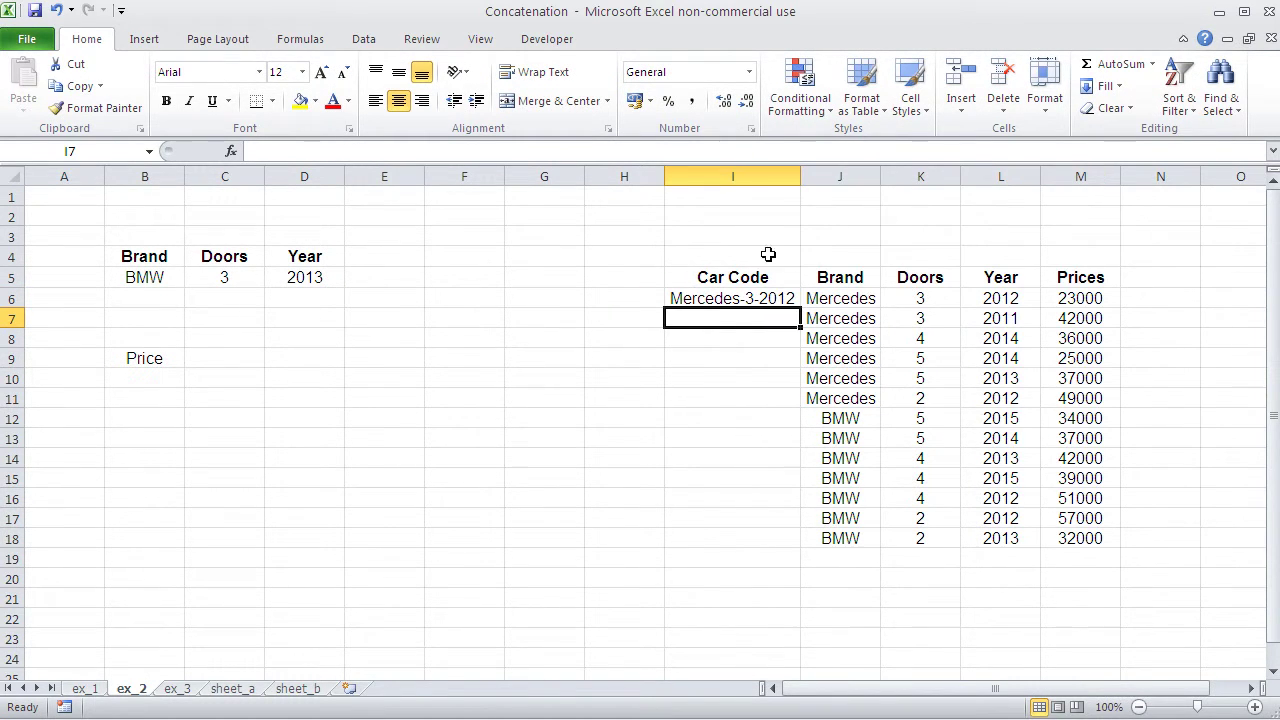
pyautogui.click(788, 300)
pyautogui.moveTo(800, 308); pyautogui.dragTo(769, 545)
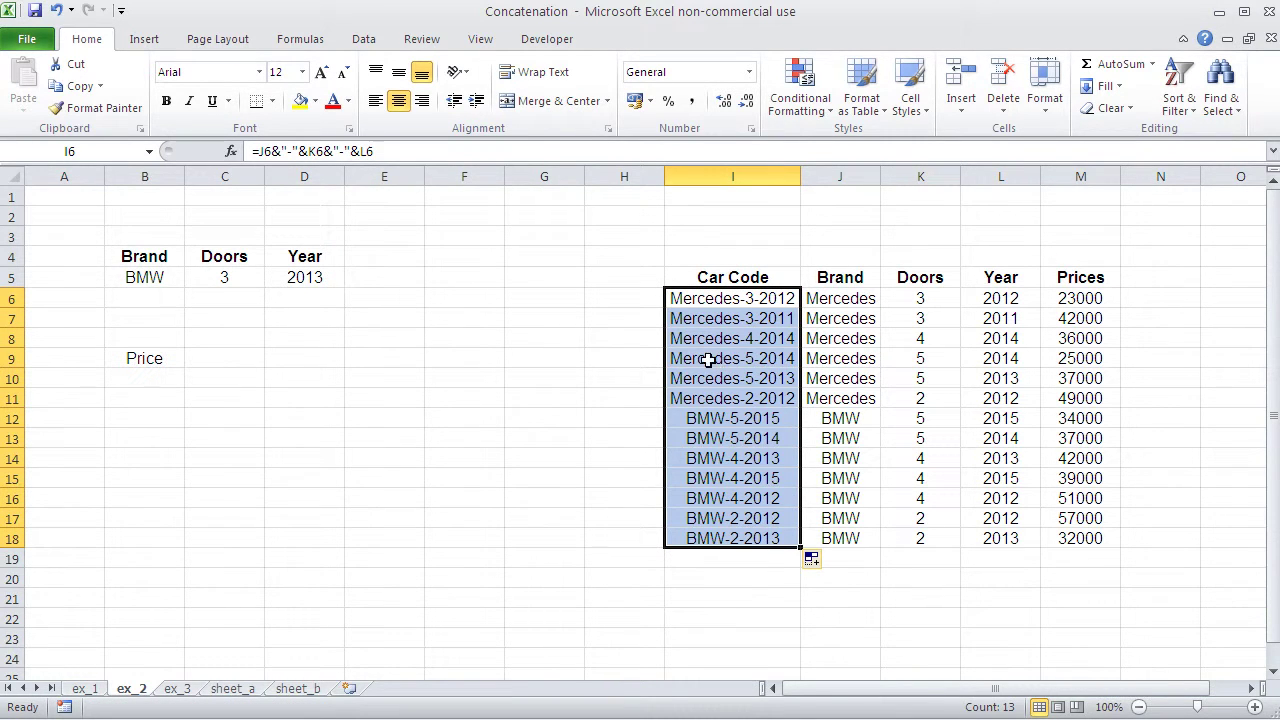
# Start a VLOOKUP function in C9 from the Lookup & Reference category.
pyautogui.click(207, 364)
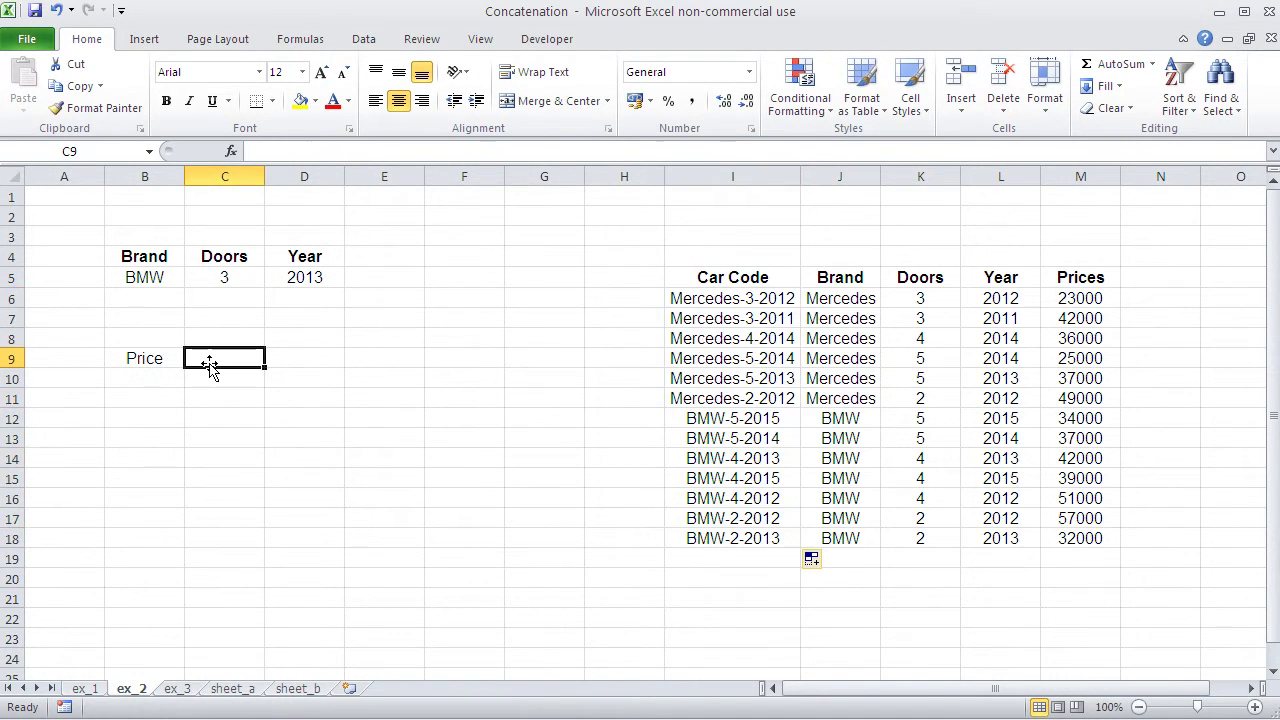
pyautogui.click(231, 152)
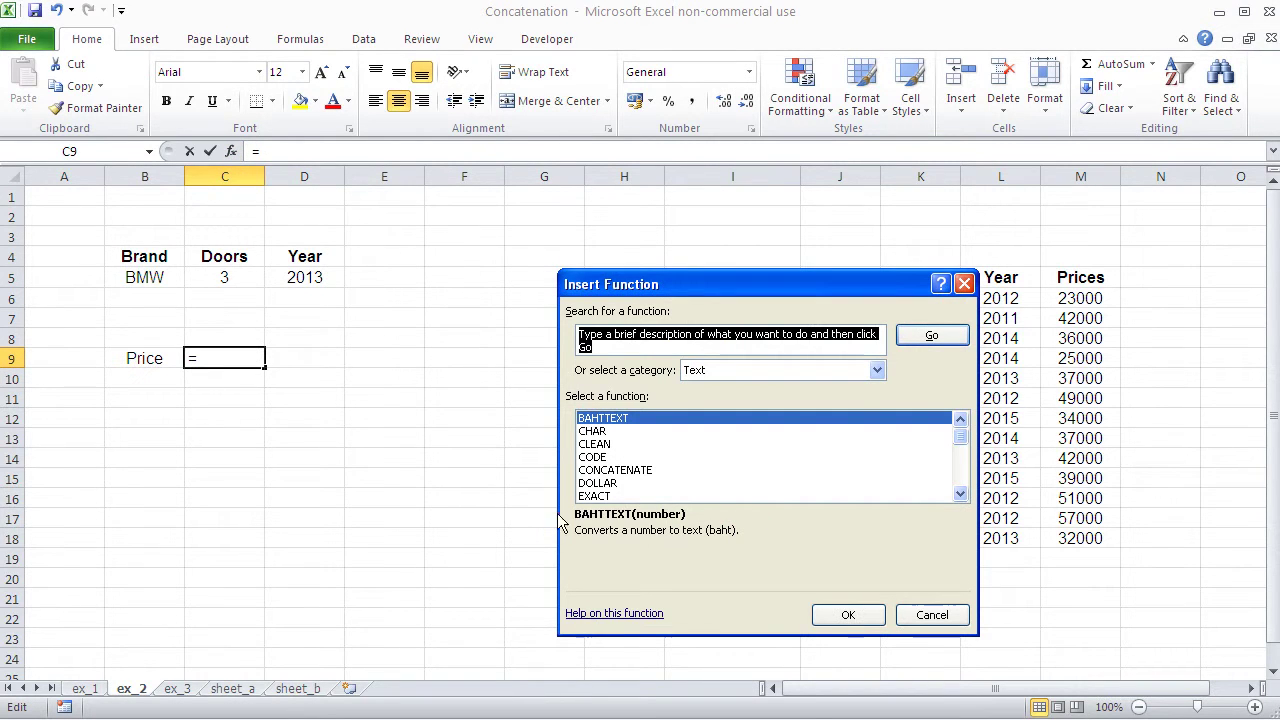
pyautogui.click(823, 372)
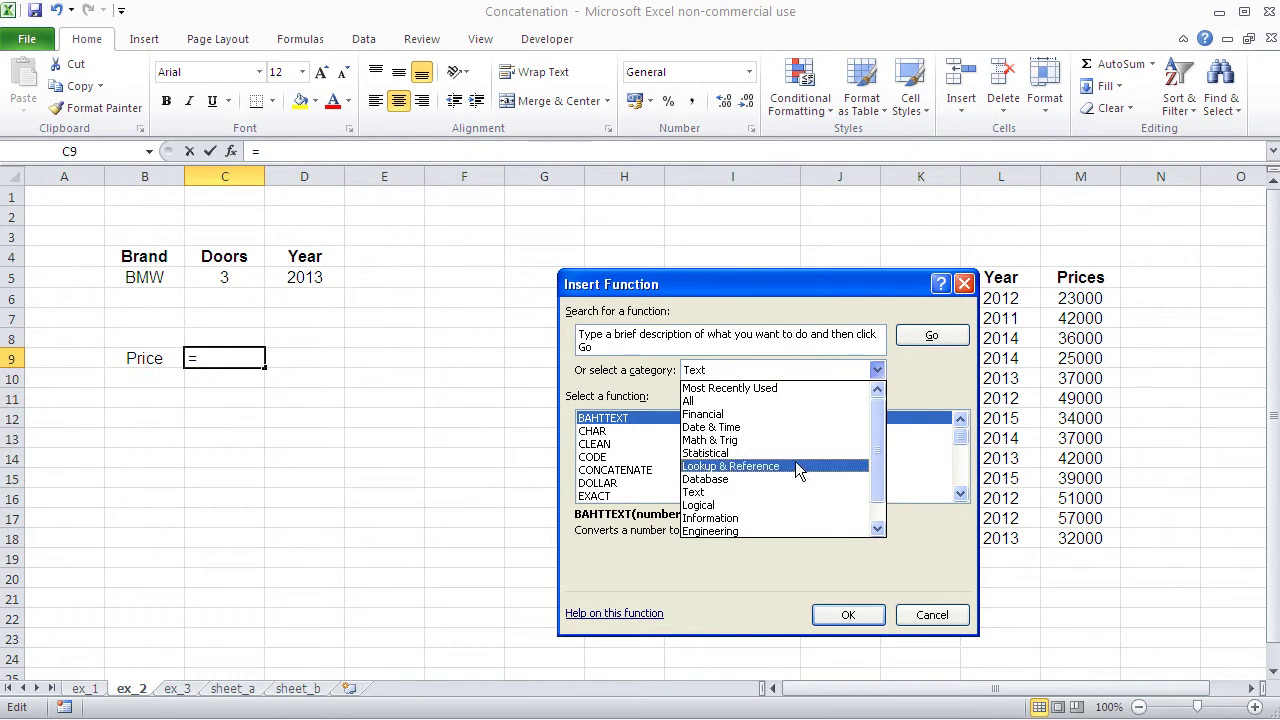
pyautogui.click(735, 466)
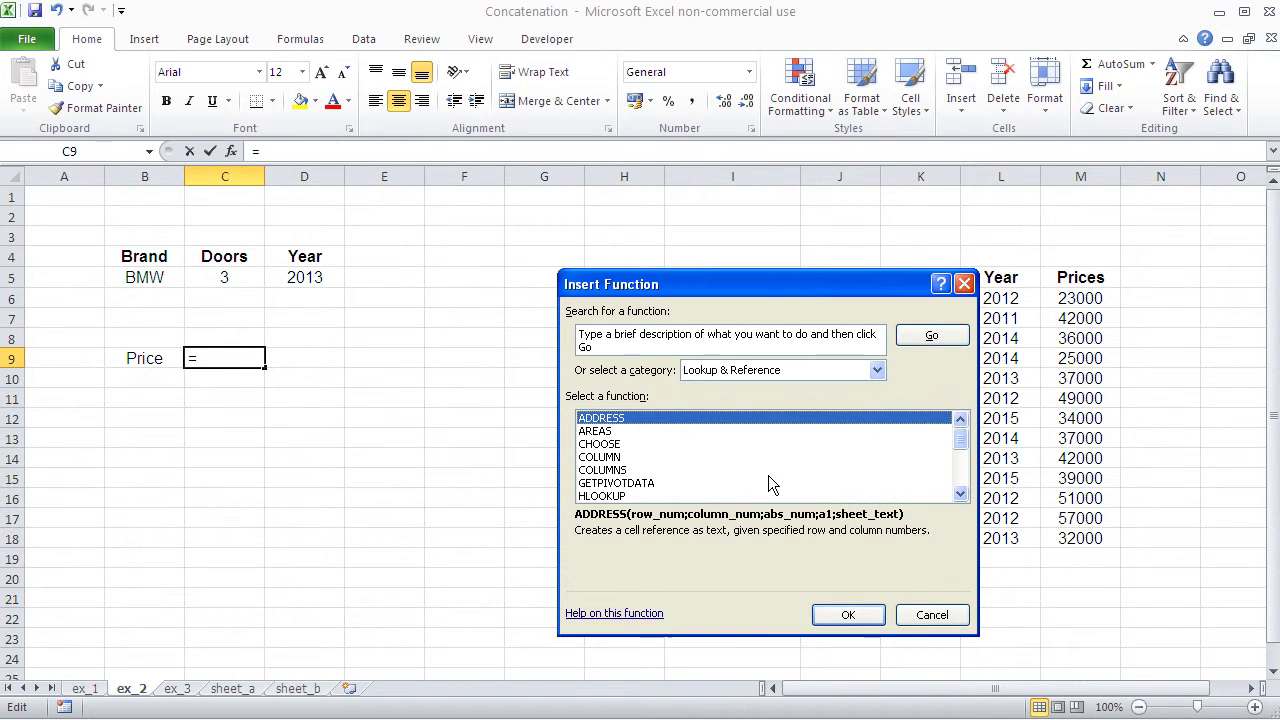
pyautogui.moveTo(958, 450); pyautogui.dragTo(958, 478)
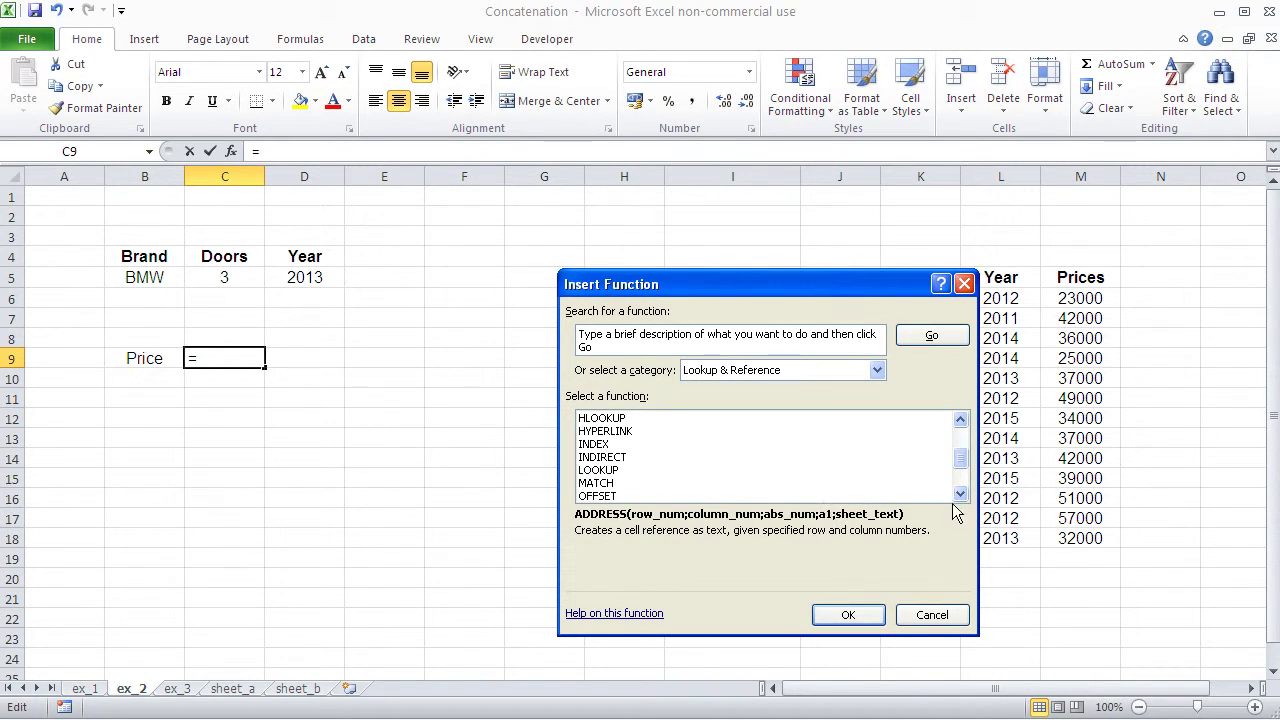
pyautogui.click(960, 492)
pyautogui.click(960, 492)
pyautogui.click(960, 492)
pyautogui.click(960, 492)
pyautogui.click(960, 494)
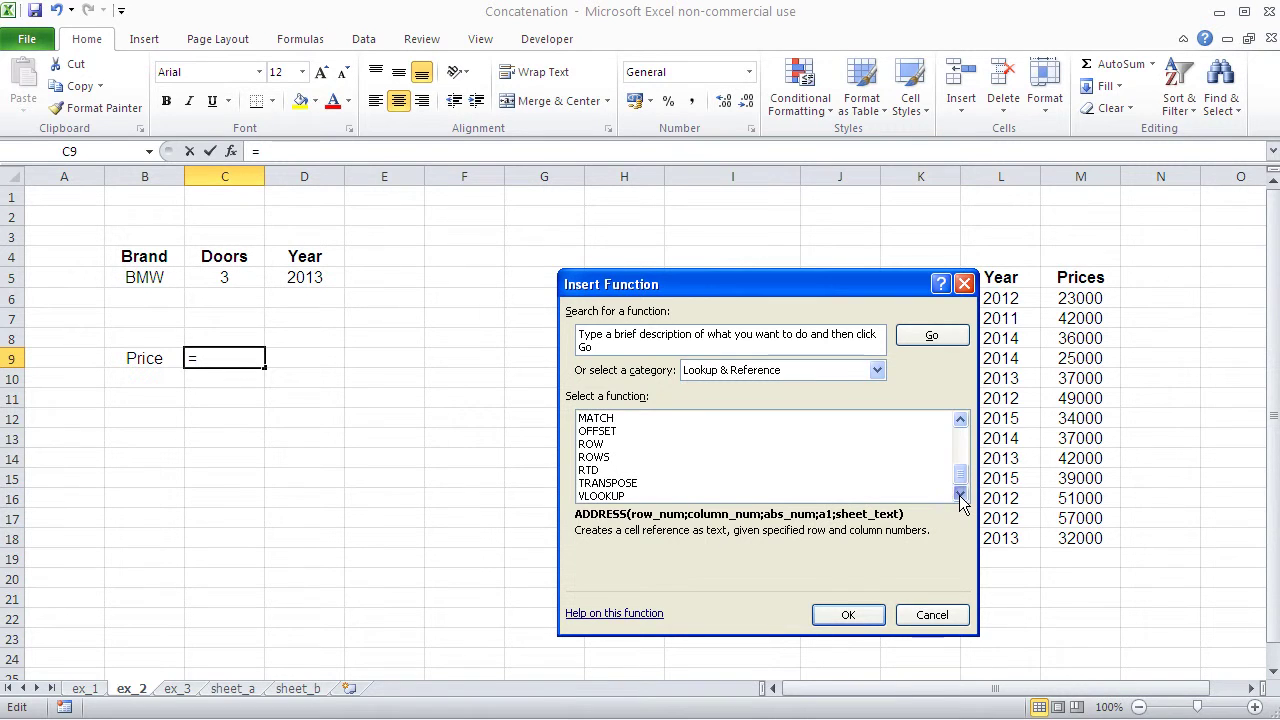
pyautogui.click(610, 496)
pyautogui.click(845, 615)
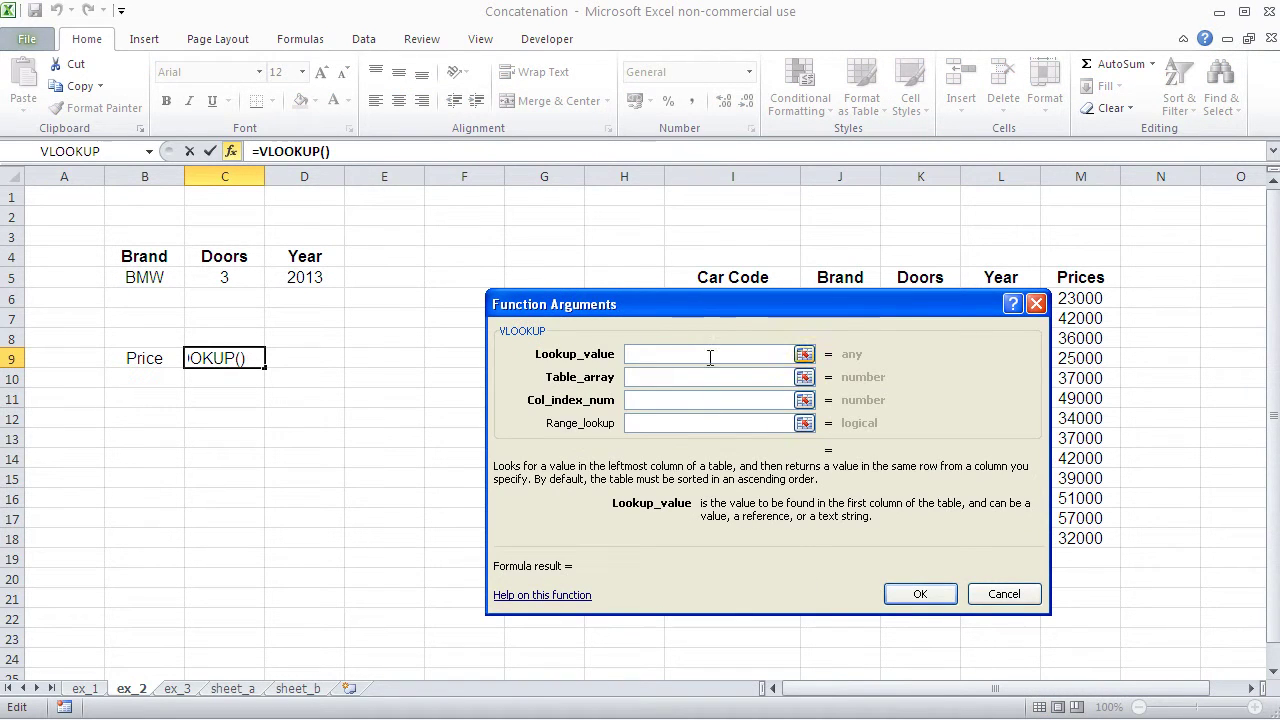
pyautogui.moveTo(711, 308); pyautogui.dragTo(287, 426)
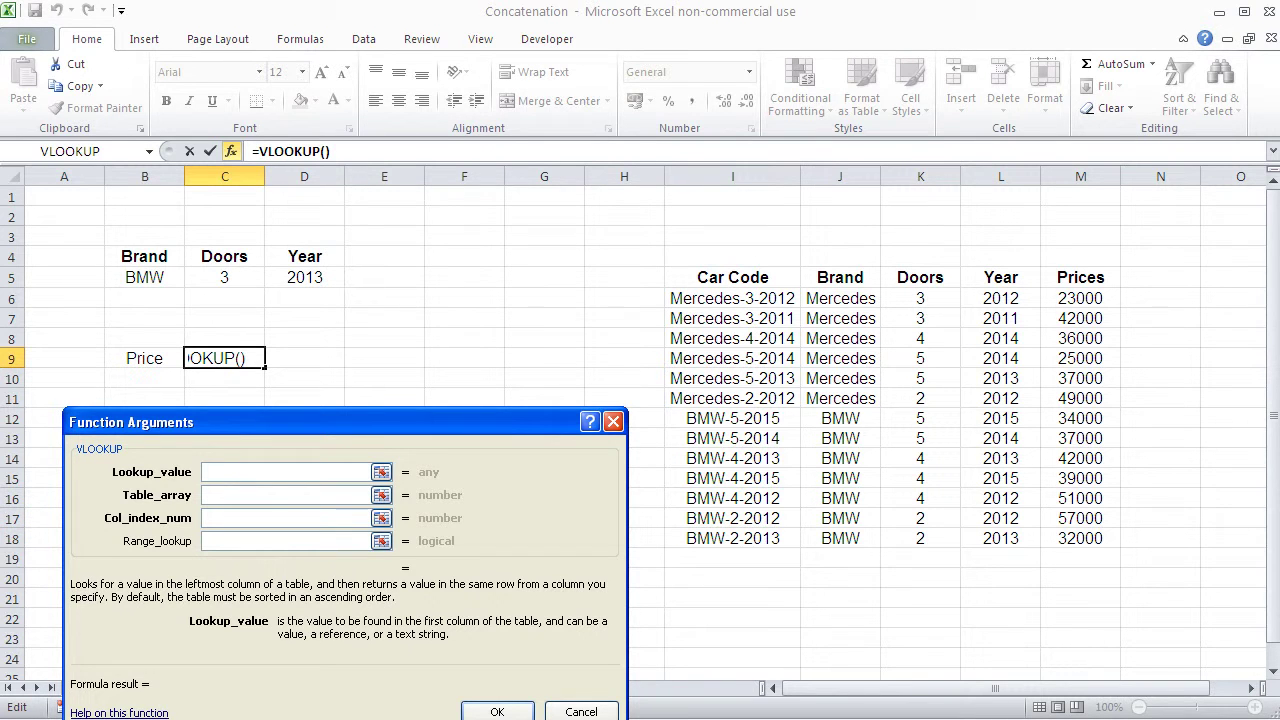
# Set the lookup value to B5&"-"&C5&"-"&D5 and the table range to I6:M18.
pyautogui.click(143, 280)
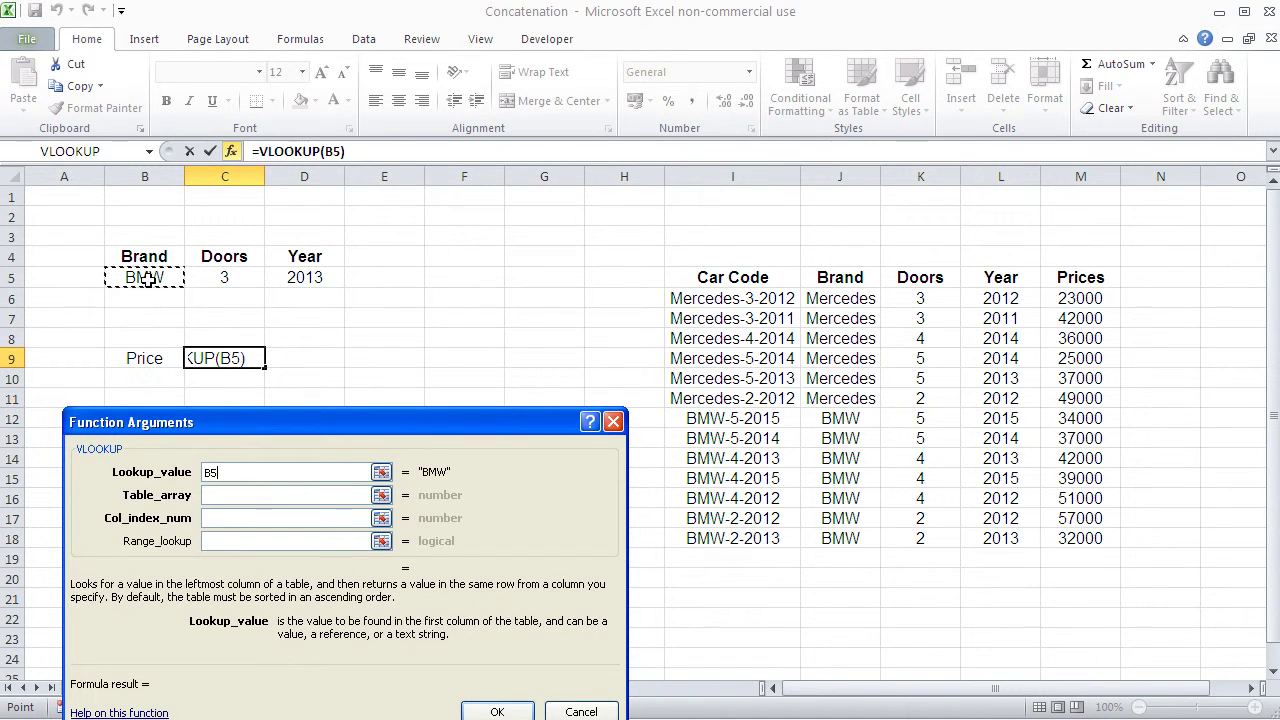
pyautogui.write('&"')
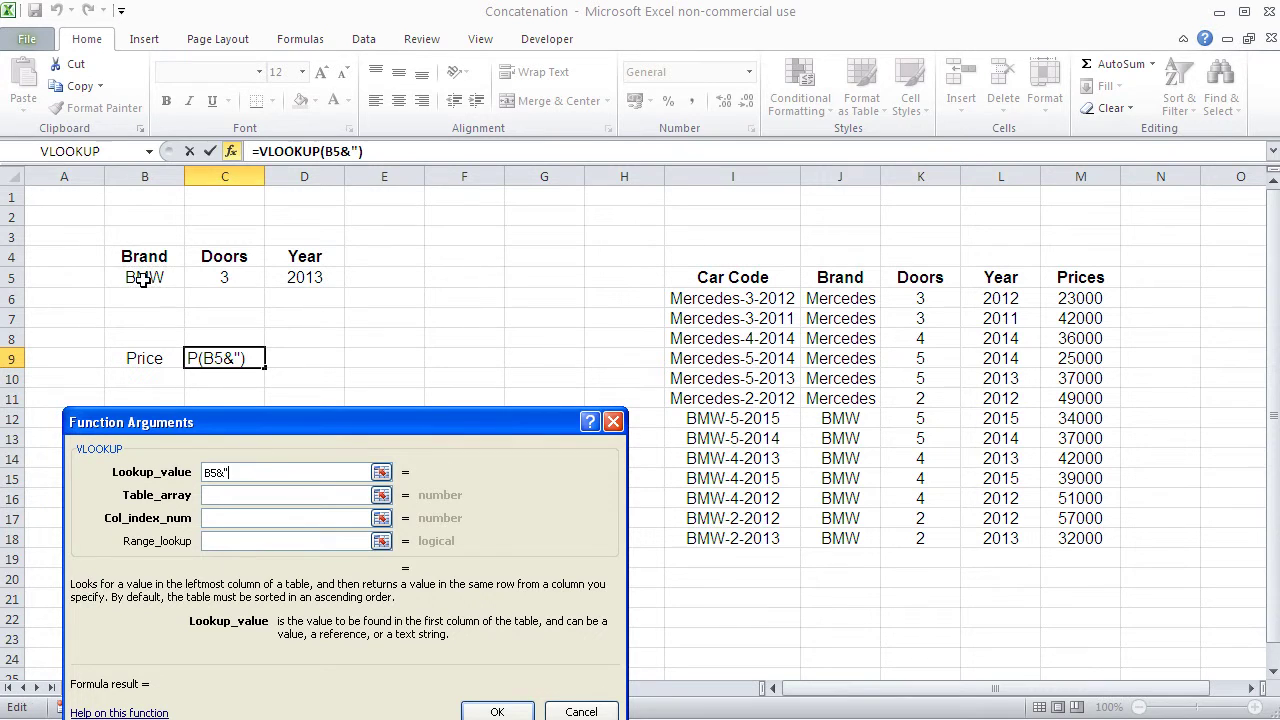
pyautogui.write('-"&')
pyautogui.click(226, 280)
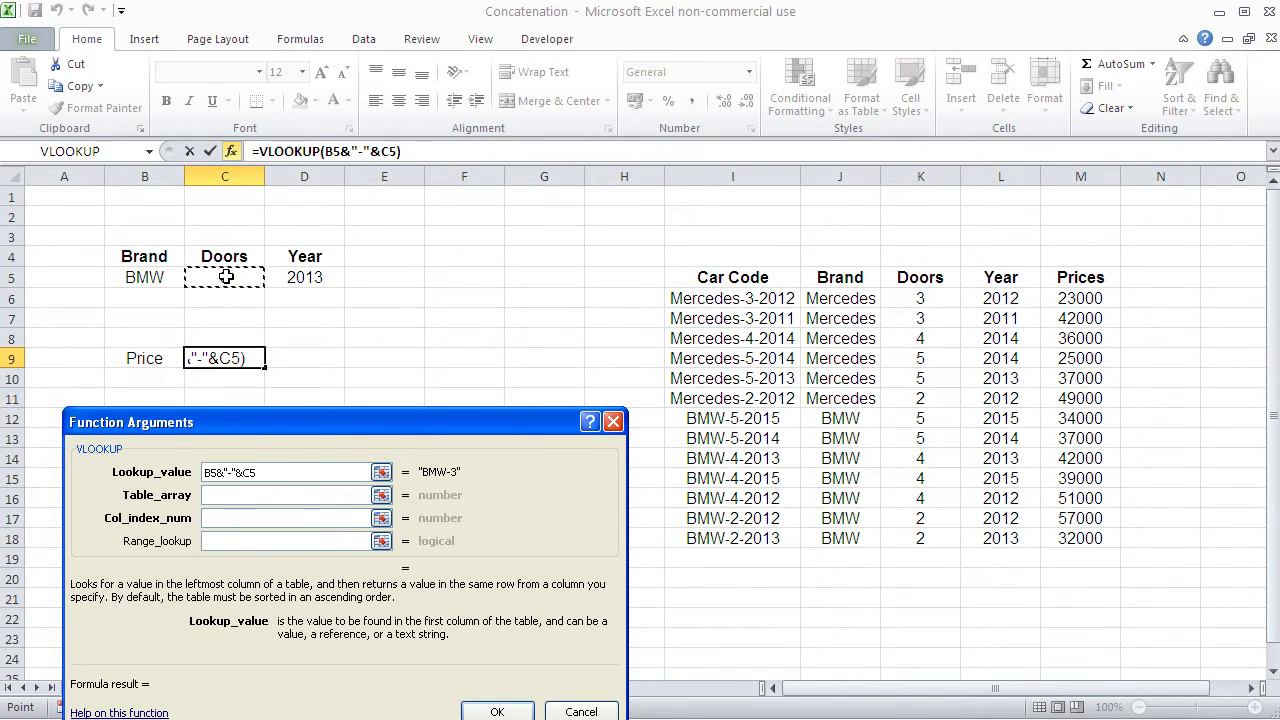
pyautogui.write('&"-"')
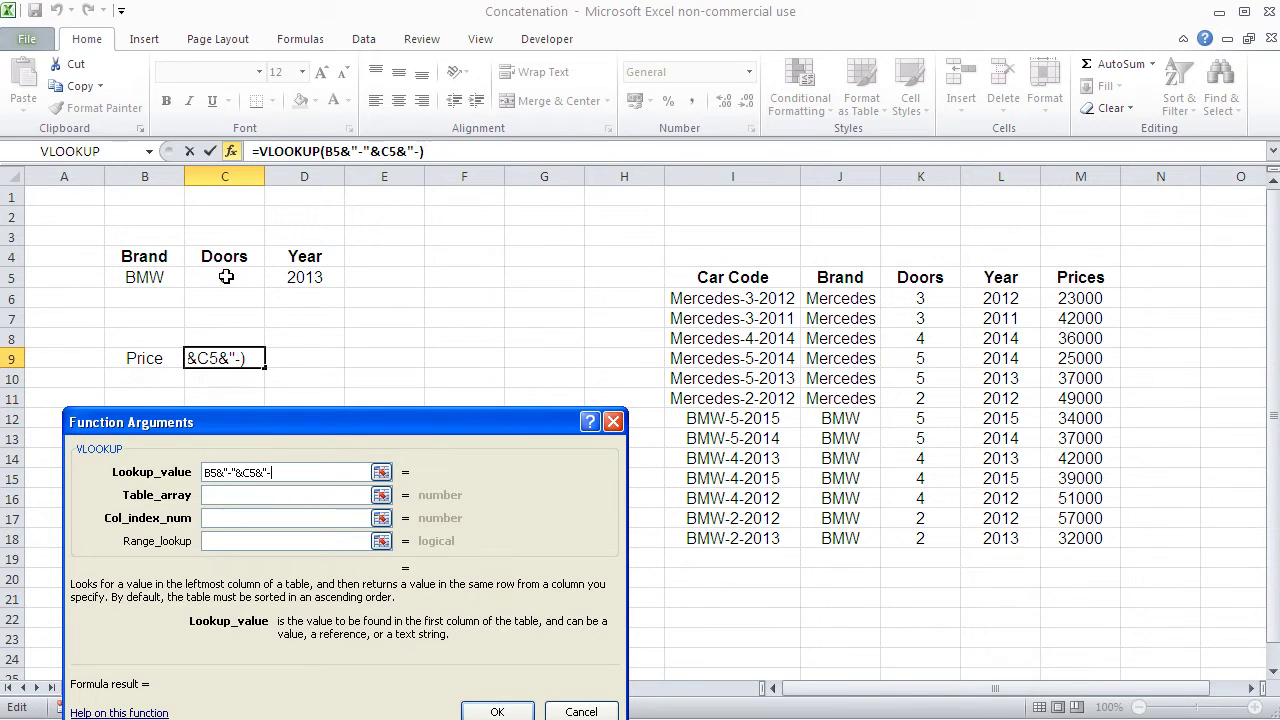
pyautogui.write('&')
pyautogui.click(322, 280)
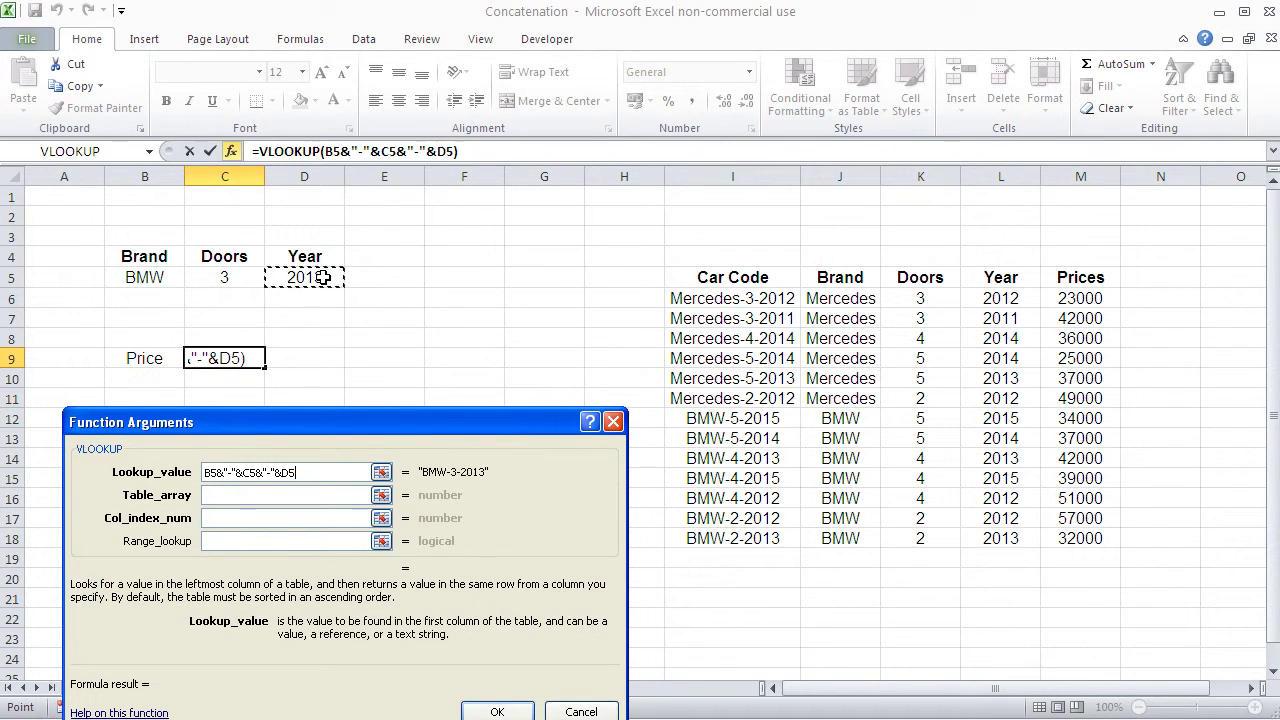
pyautogui.click(279, 496)
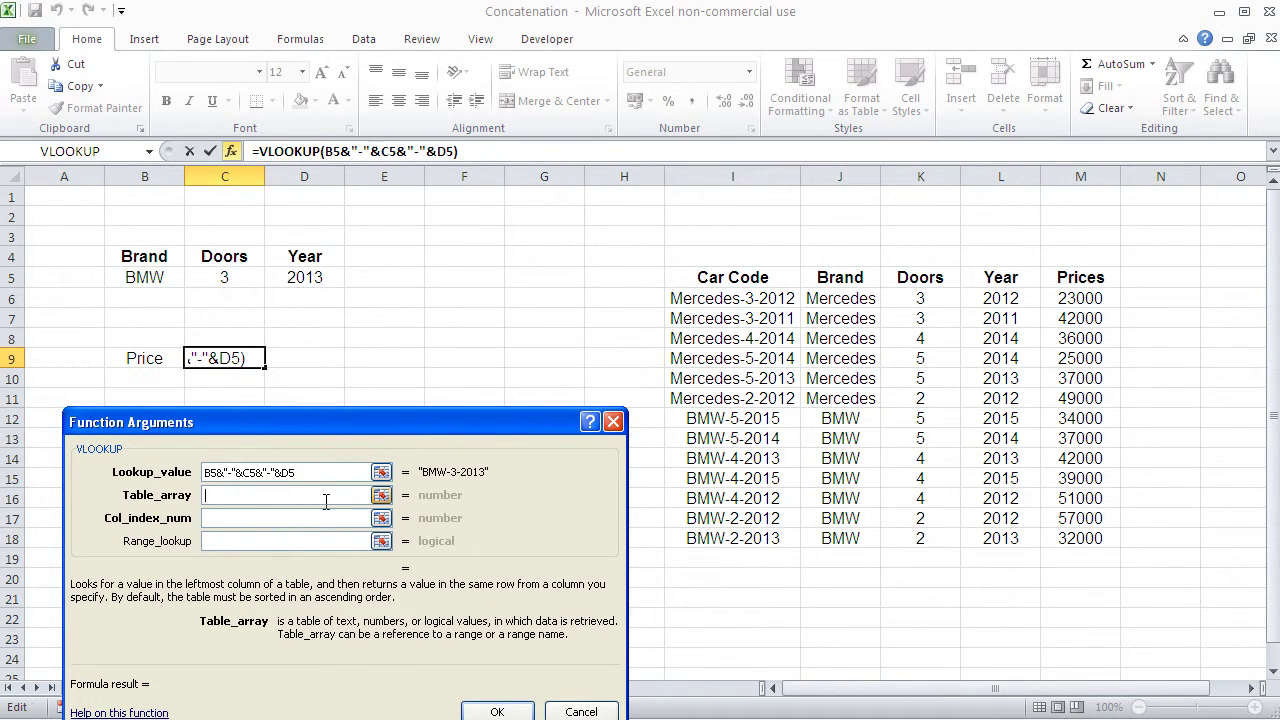
pyautogui.moveTo(710, 300); pyautogui.dragTo(1077, 540)
# Set column index 5 and range lookup FALSE, then confirm the VLOOKUP.
pyautogui.click(260, 517)
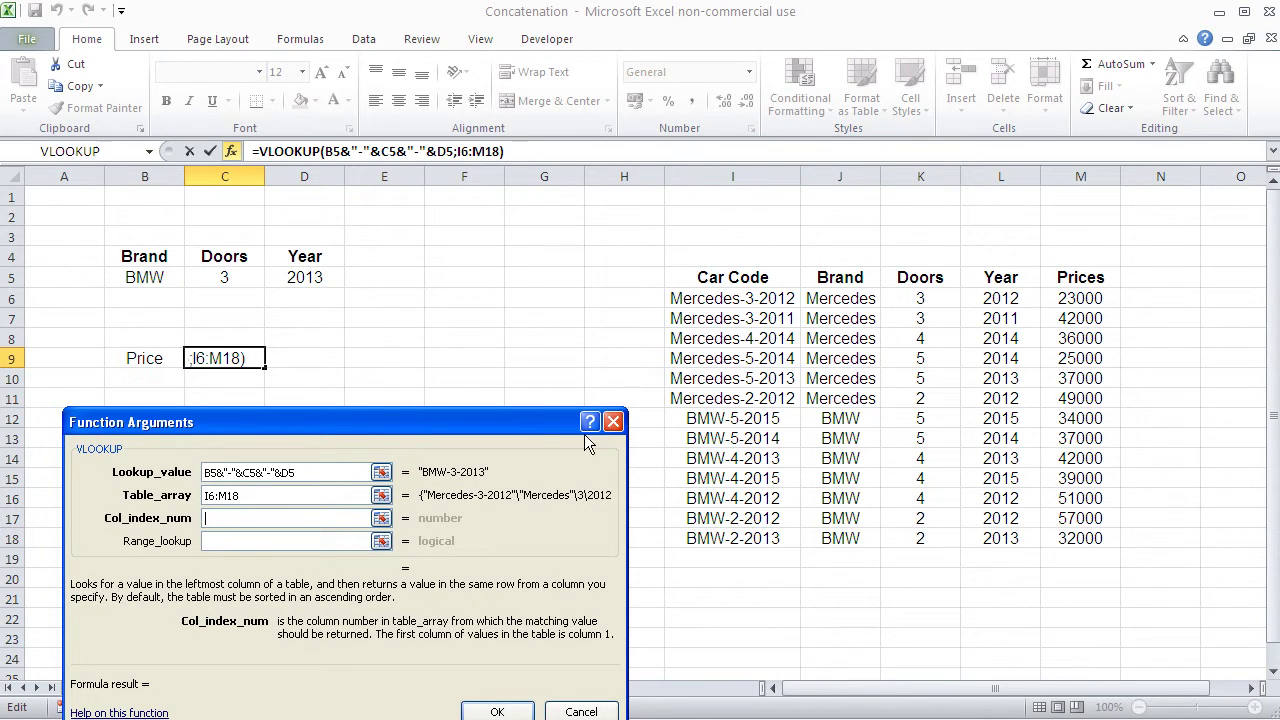
pyautogui.write('5')
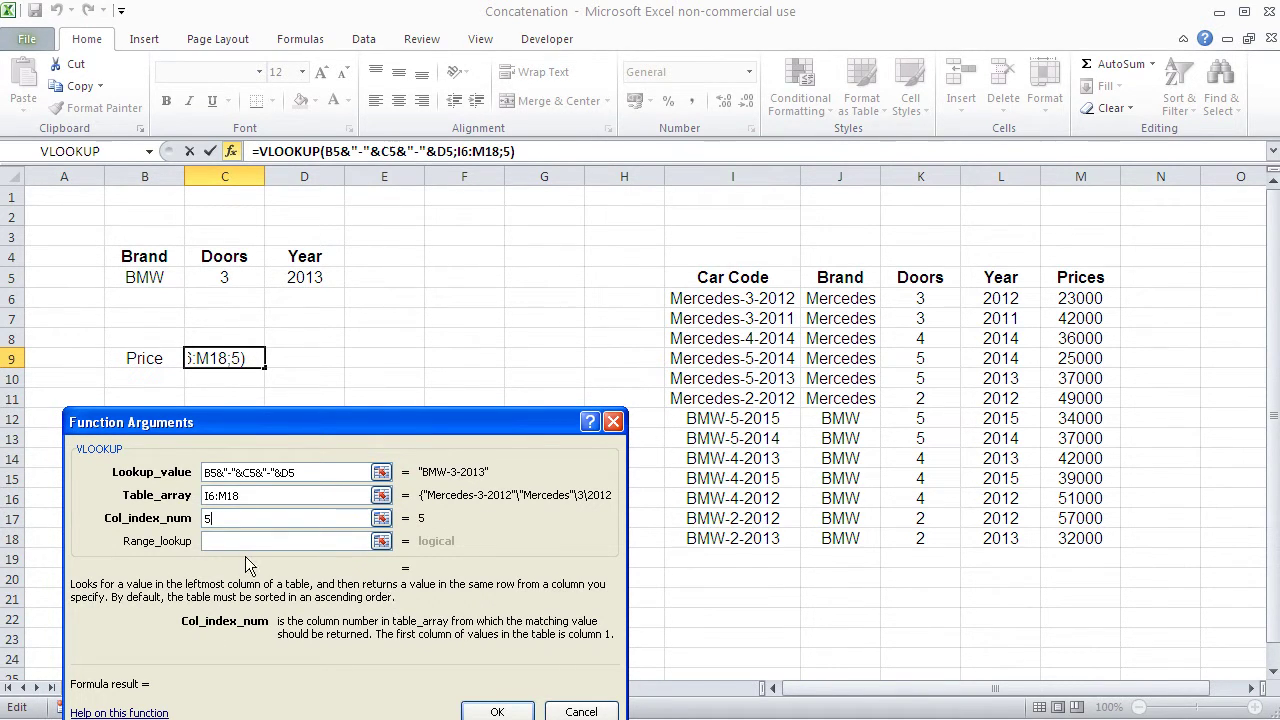
pyautogui.click(245, 541)
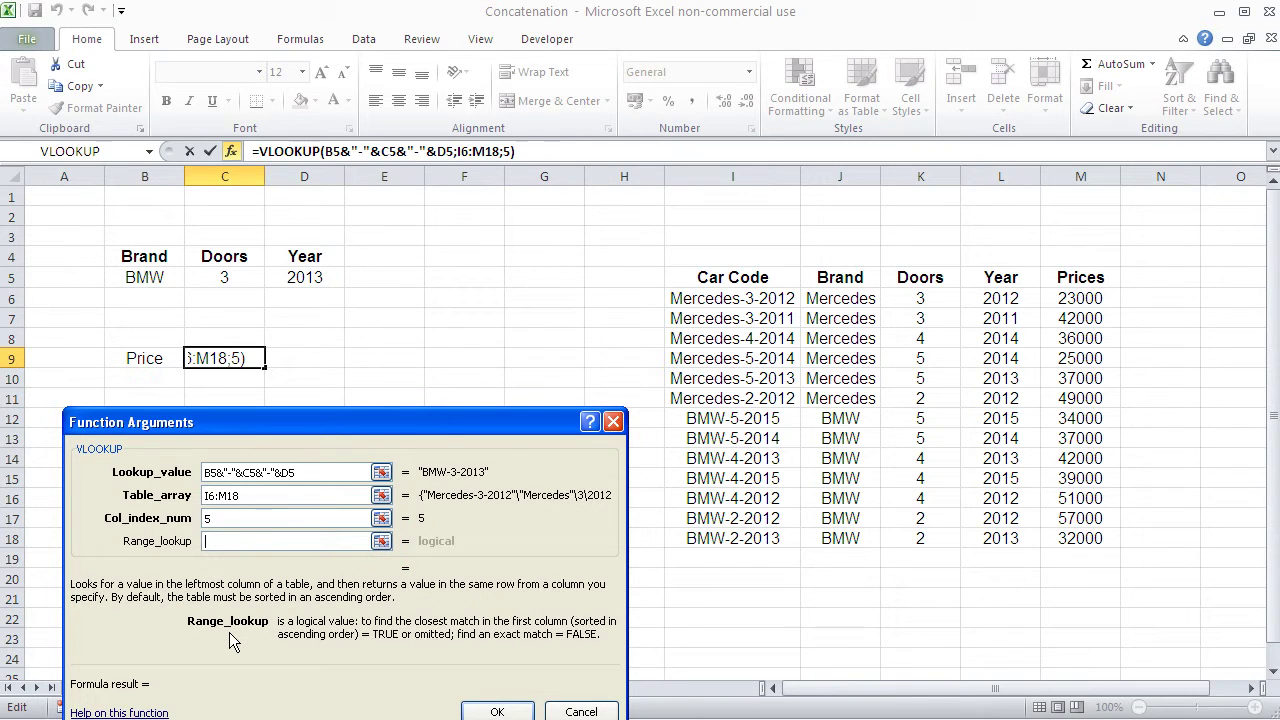
pyautogui.write('flase')
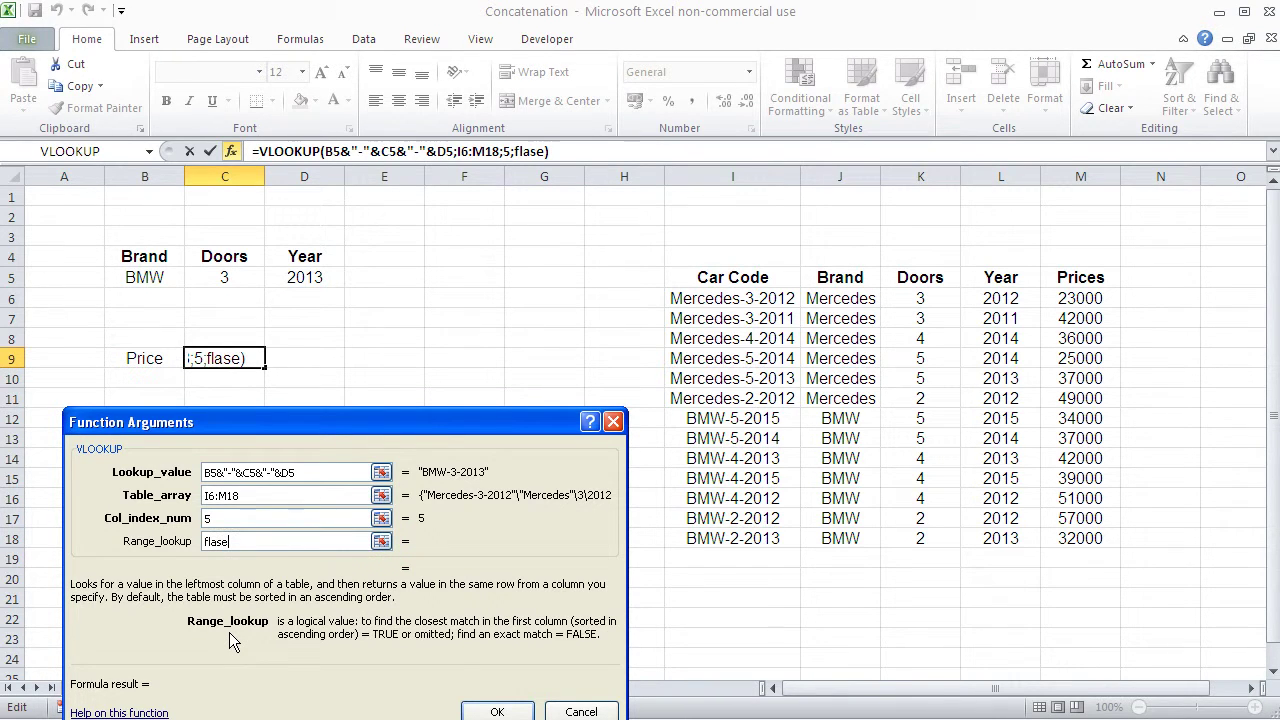
pyautogui.press('BackSpace')
pyautogui.press('BackSpace')
pyautogui.press('BackSpace')
pyautogui.press('BackSpace')
pyautogui.write('al')
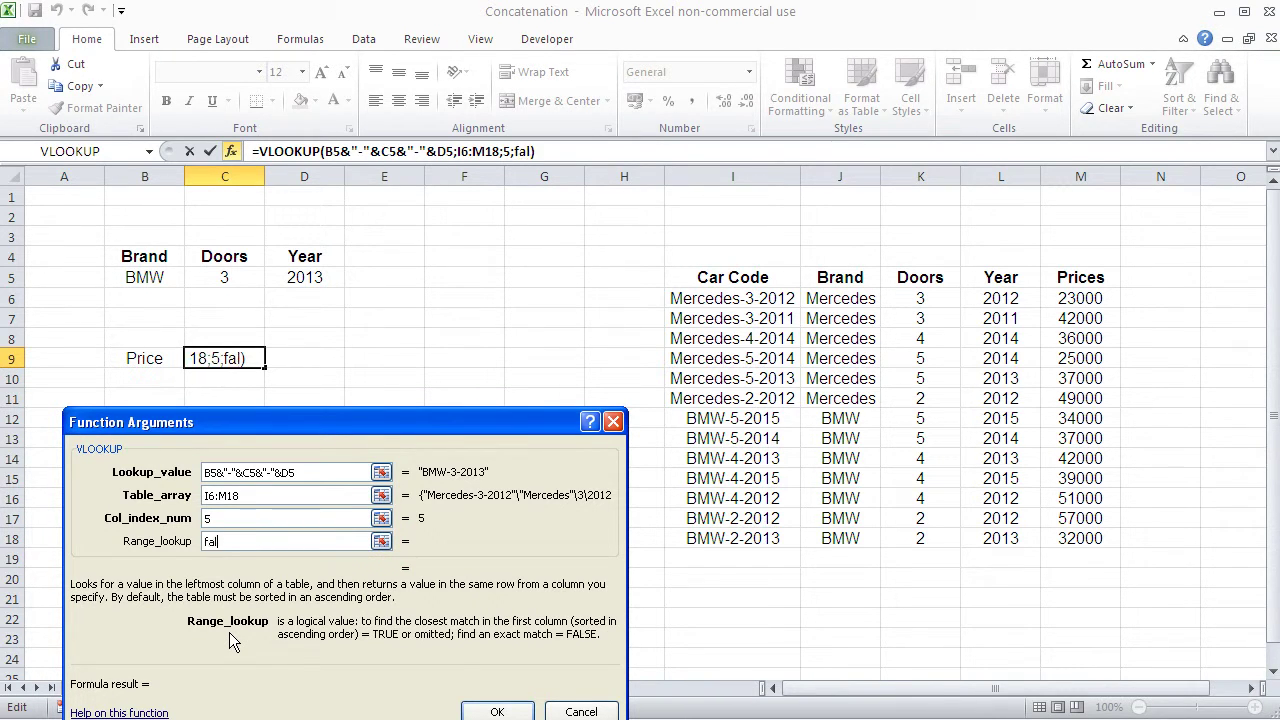
pyautogui.write('se')
pyautogui.click(498, 711)
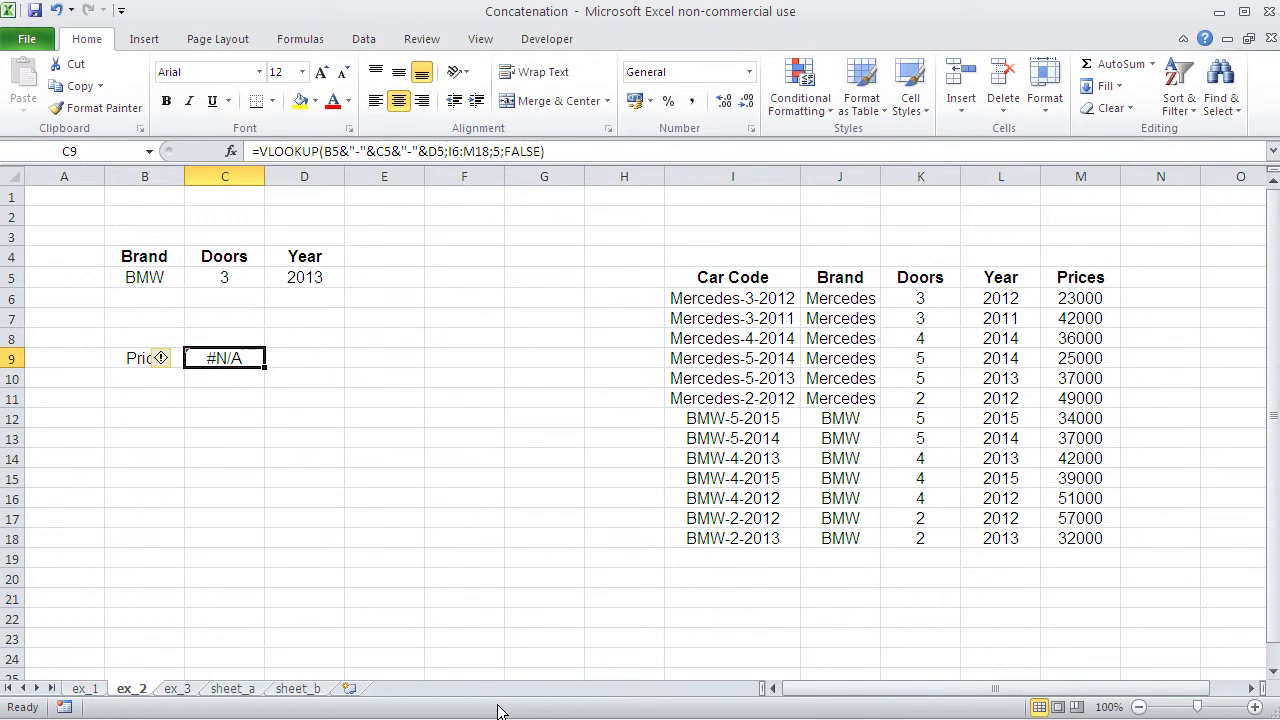
pyautogui.click(248, 478)
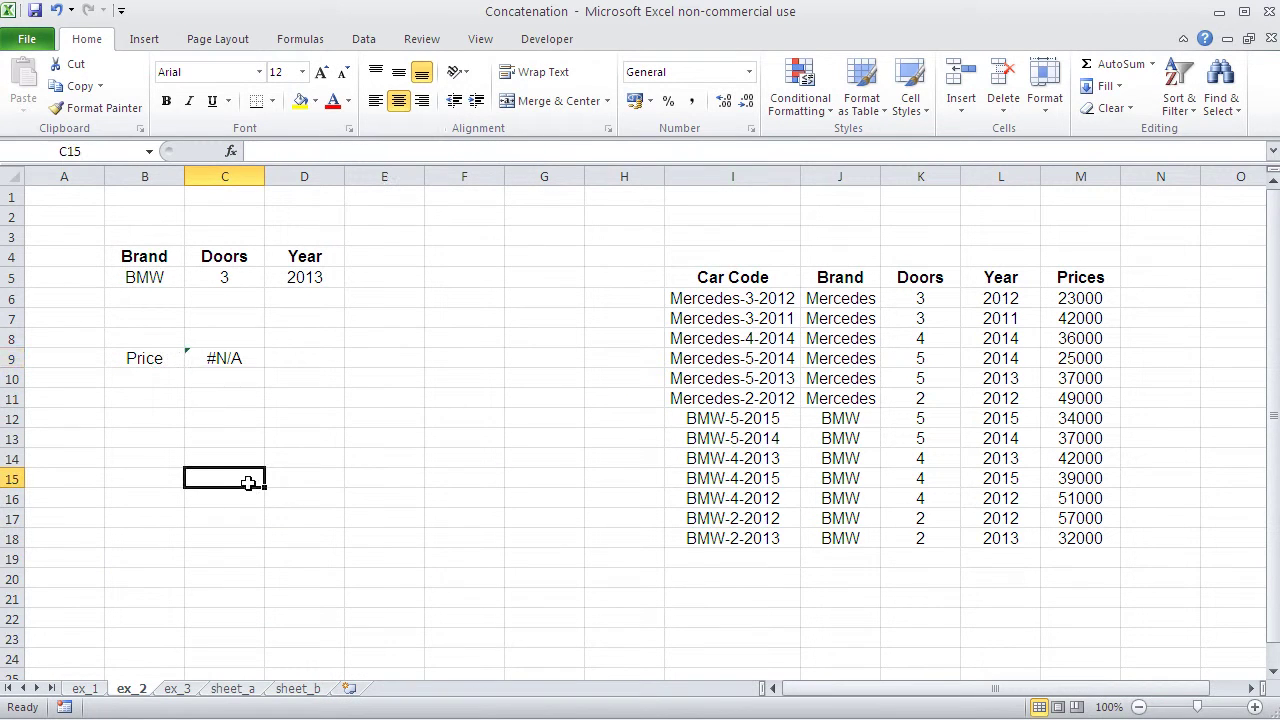
# Change the Doors choice in C5 to 2 and compare C9 with the BMW row.
pyautogui.click(219, 352)
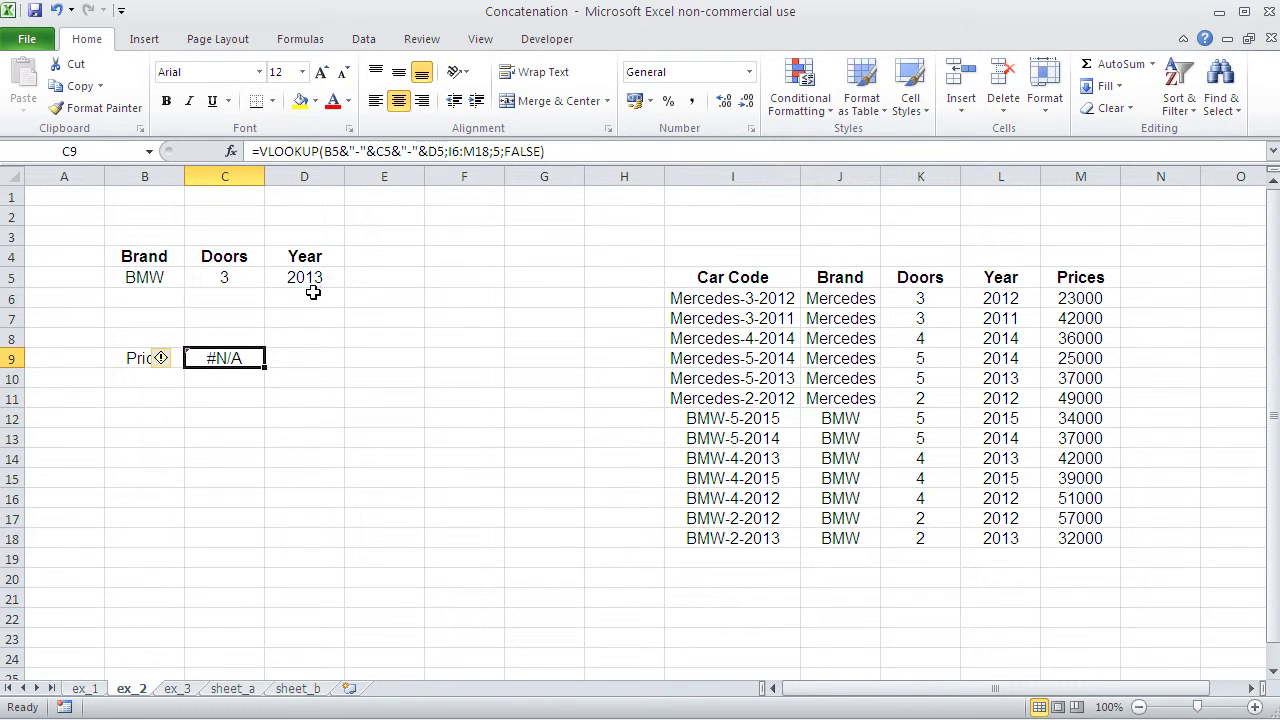
pyautogui.click(250, 277)
pyautogui.click(272, 278)
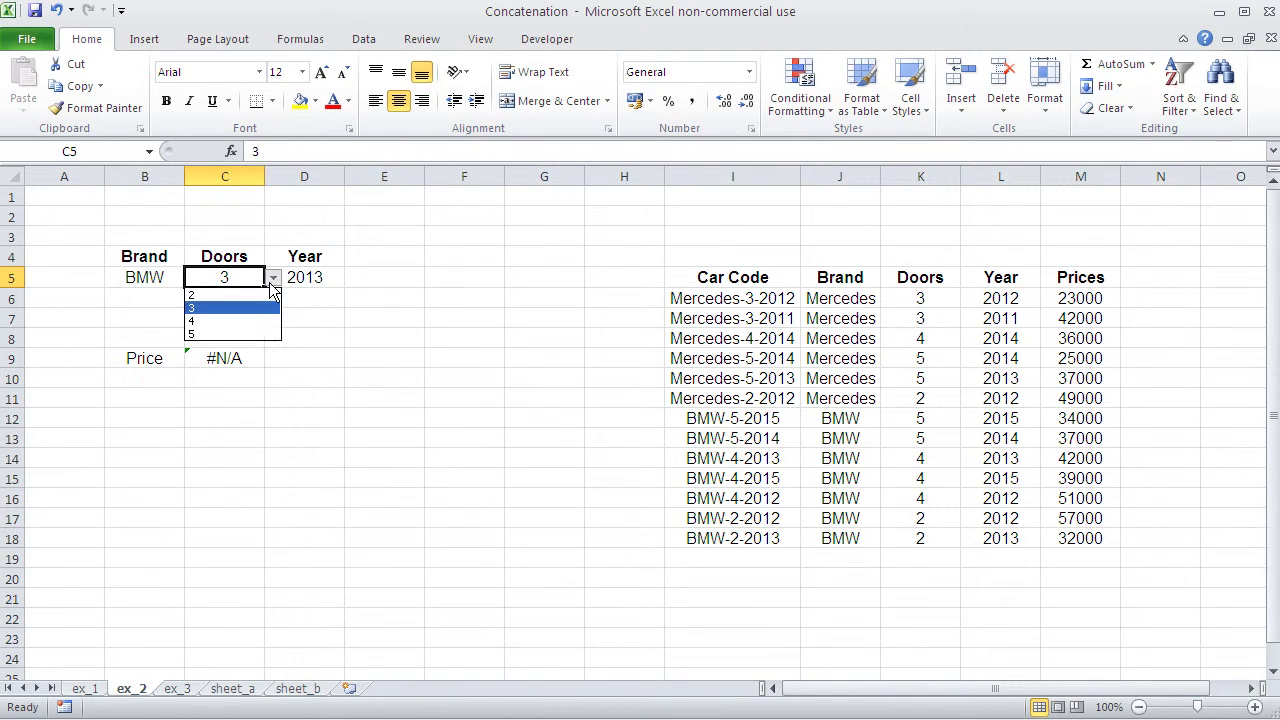
pyautogui.click(262, 296)
pyautogui.click(223, 357)
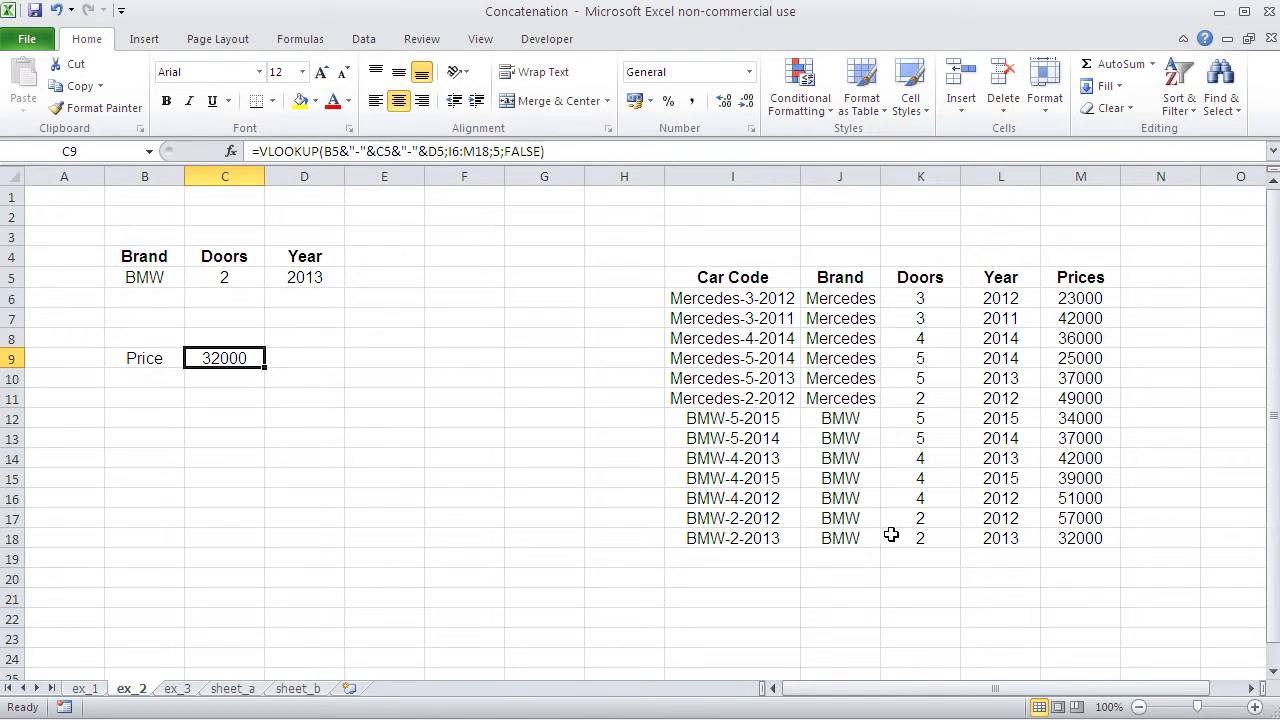
pyautogui.click(922, 538)
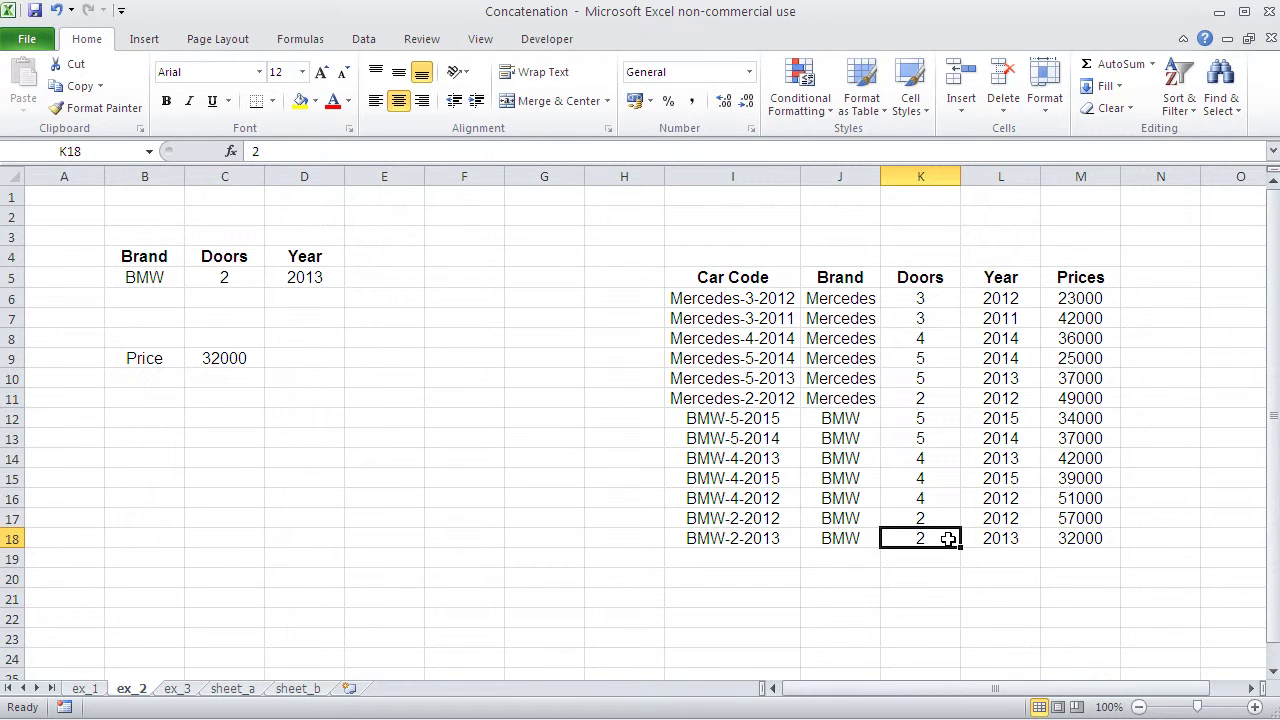
# Set Brand to Mercedes, Doors to 4 and Year to 2014.
pyautogui.click(176, 272)
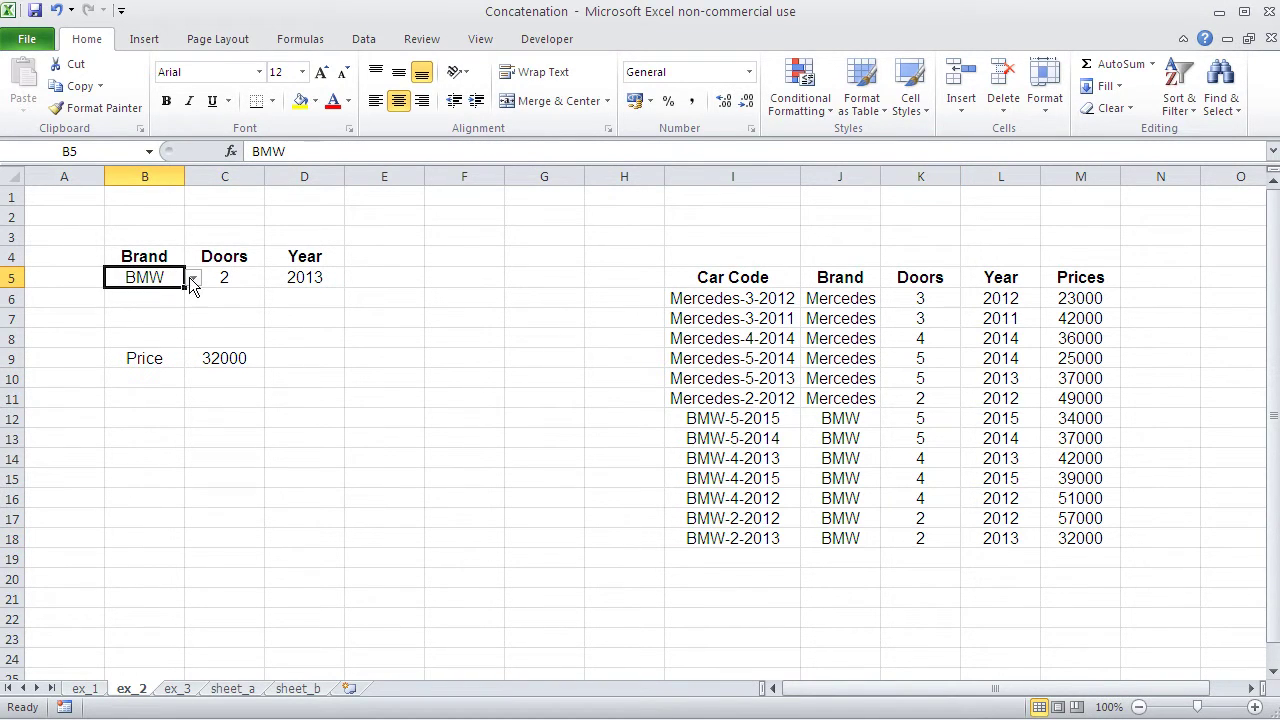
pyautogui.click(193, 278)
pyautogui.click(150, 308)
pyautogui.click(238, 278)
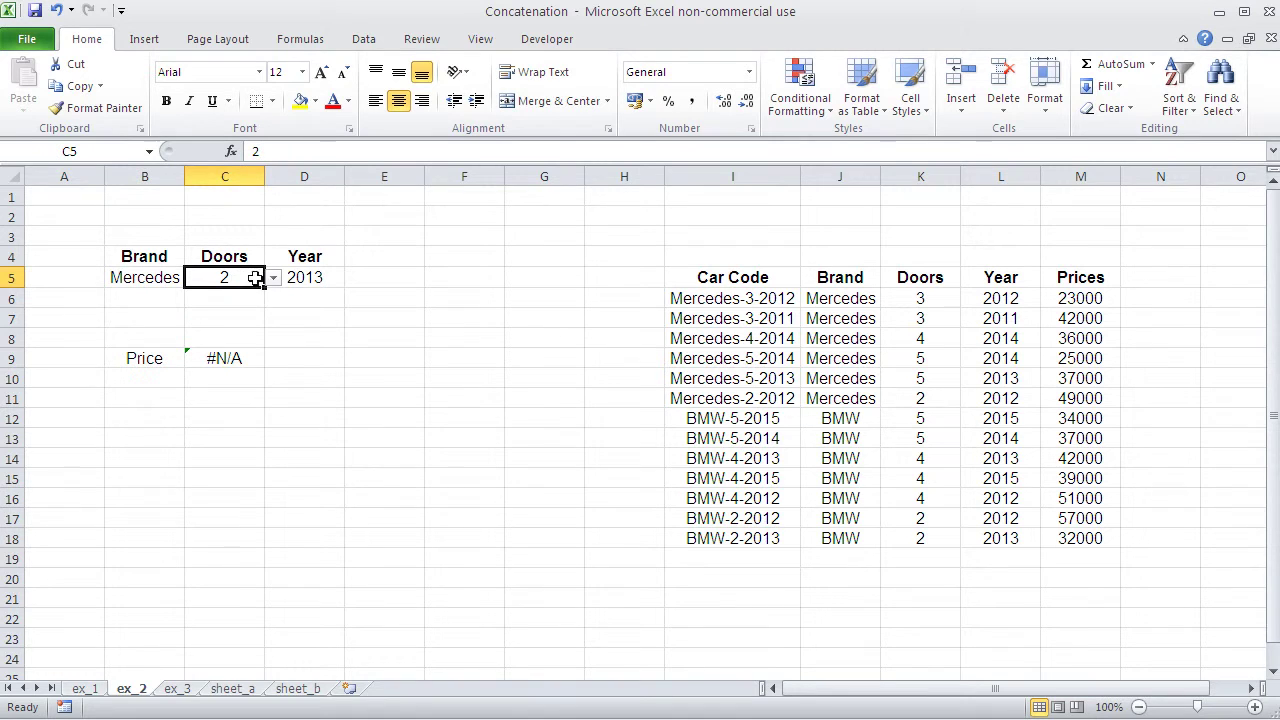
pyautogui.click(272, 279)
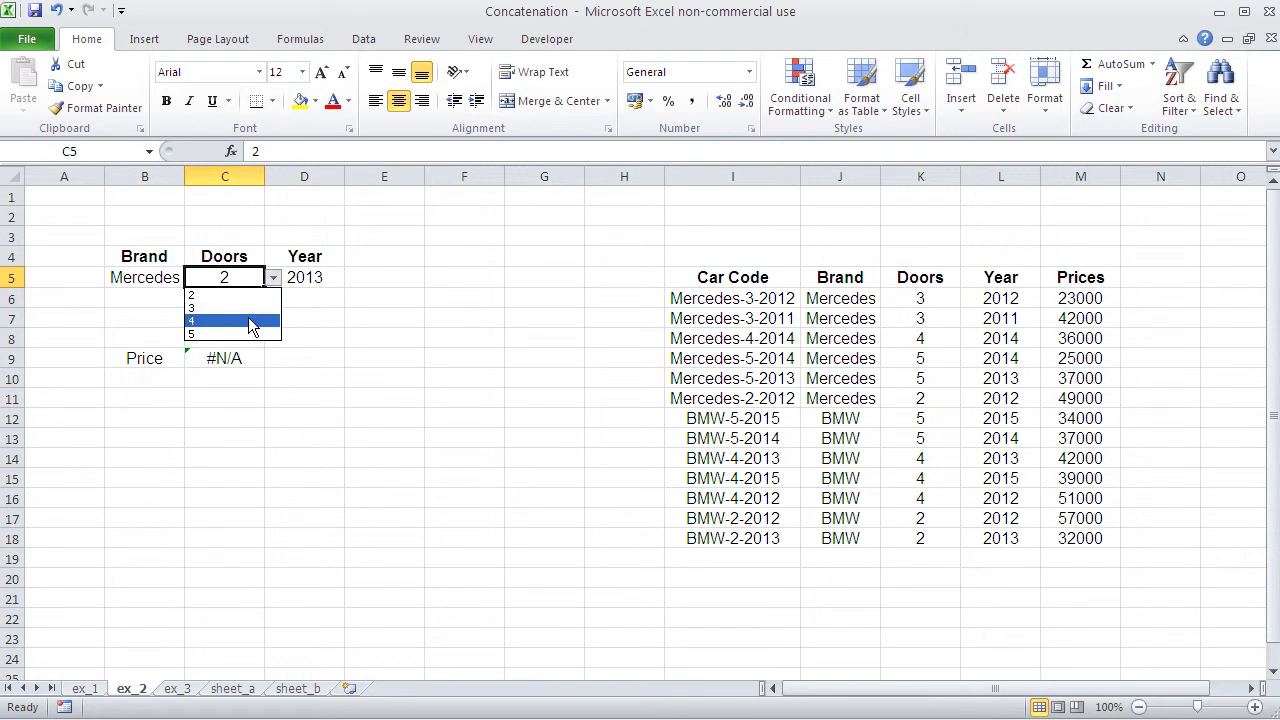
pyautogui.click(250, 322)
pyautogui.click(304, 280)
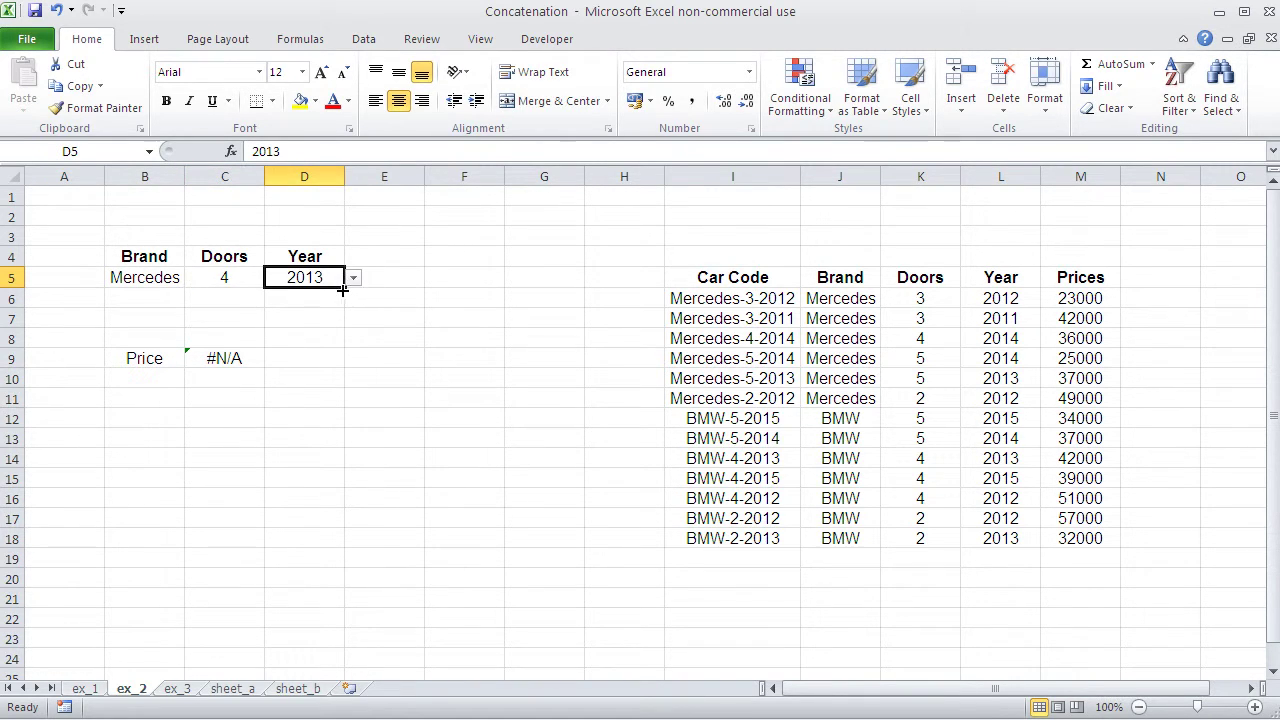
pyautogui.click(353, 279)
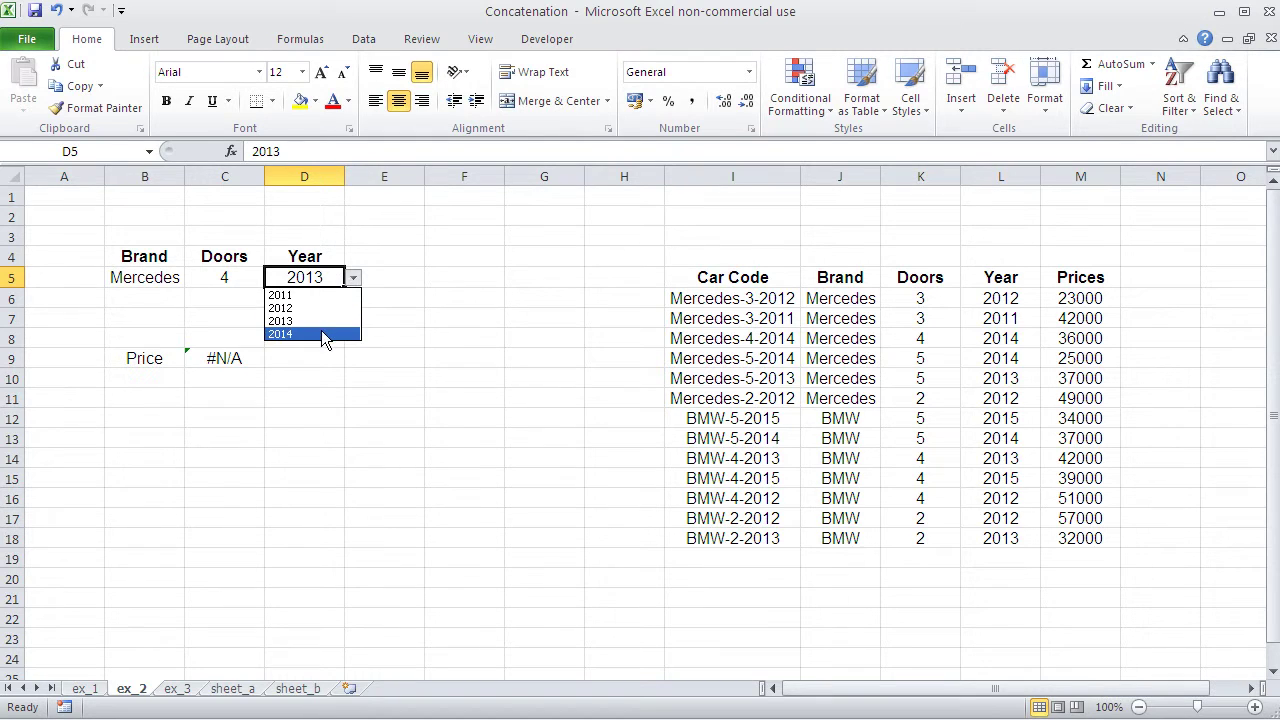
pyautogui.click(329, 337)
# Compare C9's 36000 with the price in M8 and highlight Car Codes I5:I18.
pyautogui.click(1071, 339)
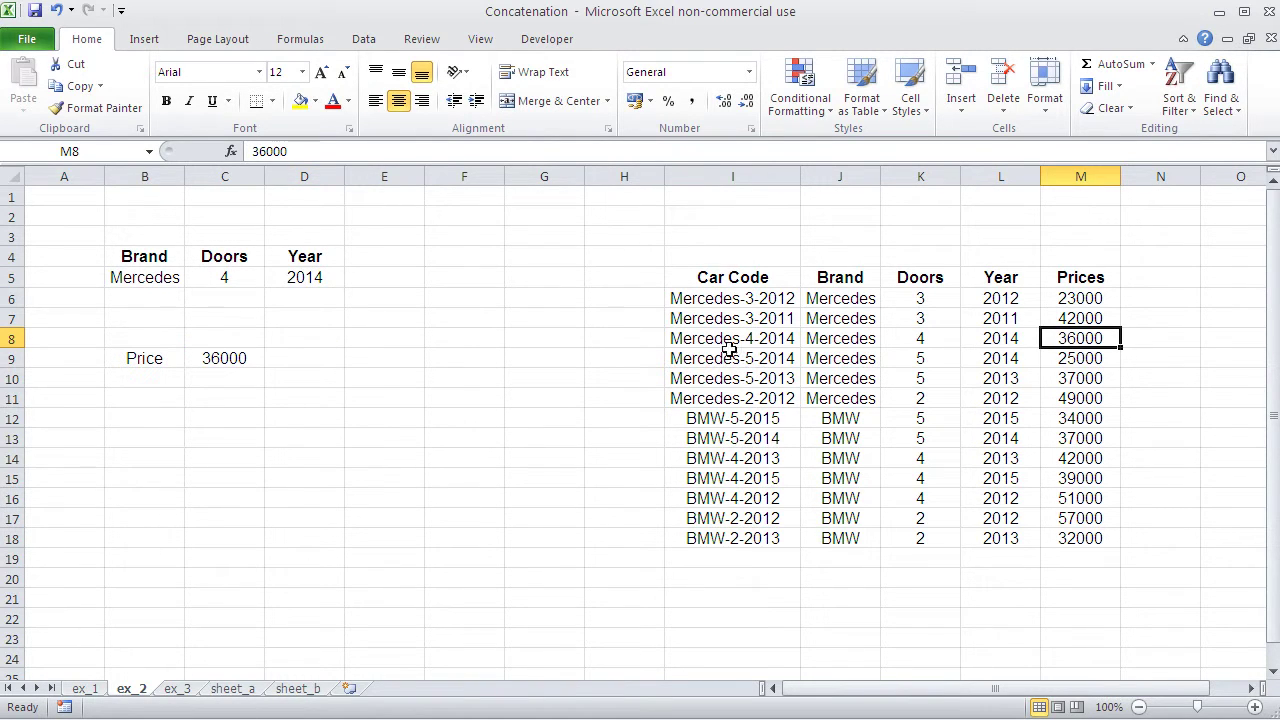
pyautogui.click(219, 352)
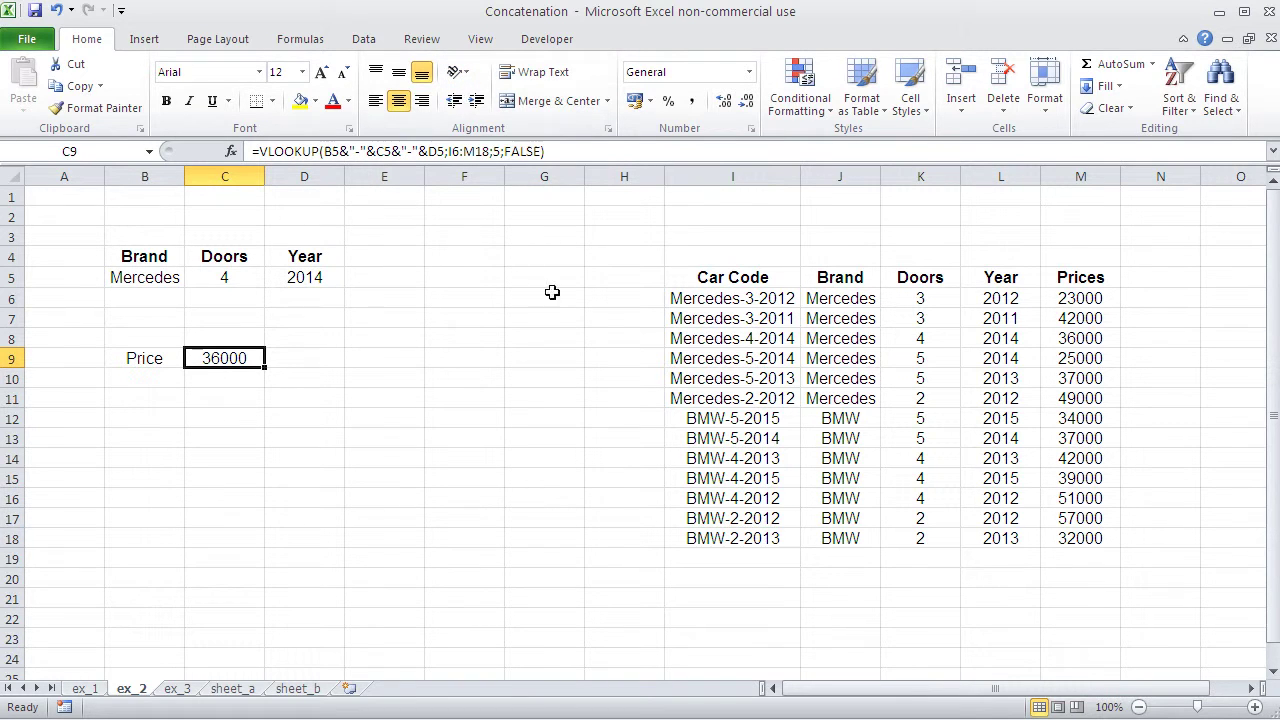
pyautogui.moveTo(709, 278); pyautogui.dragTo(724, 531)
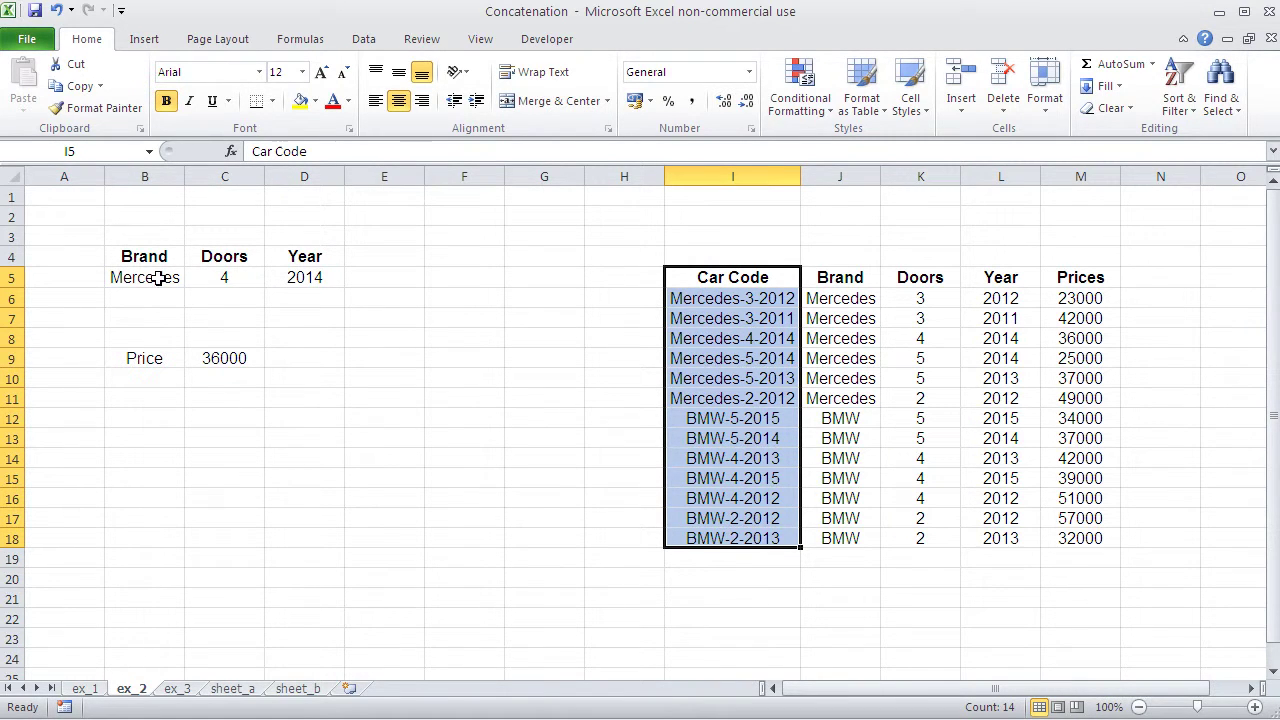
pyautogui.click(246, 360)
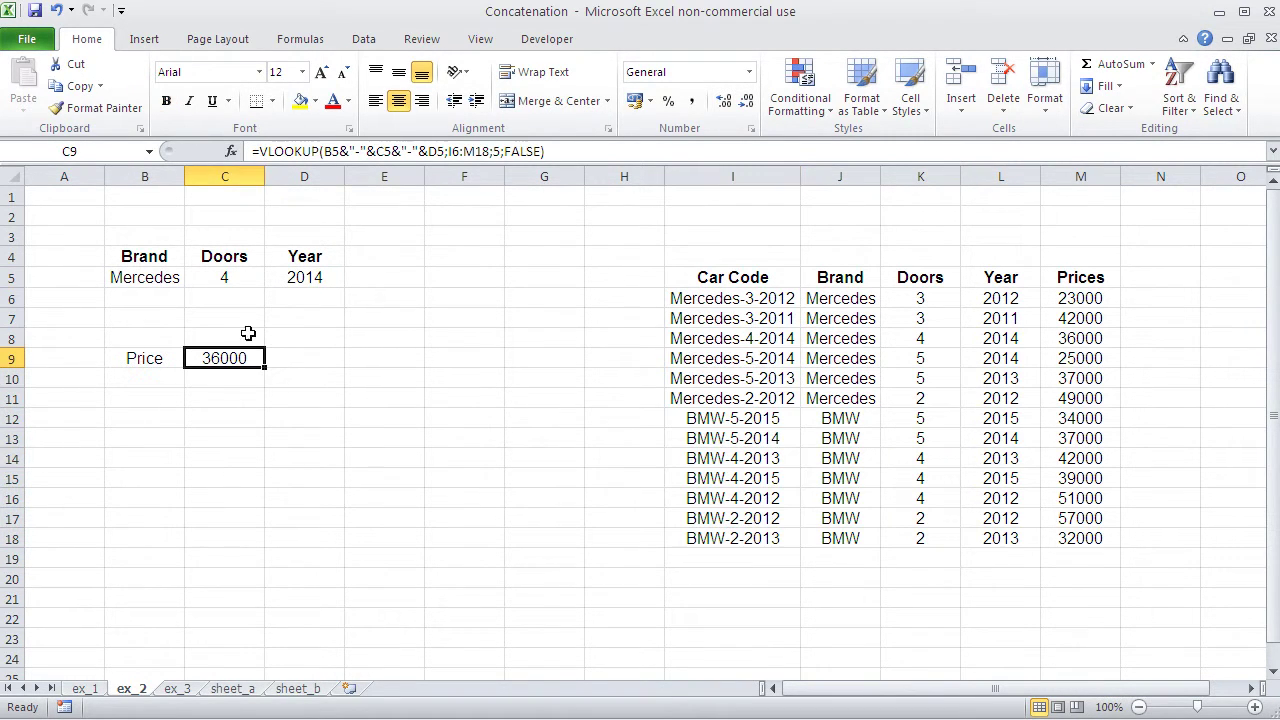
pyautogui.click(231, 151)
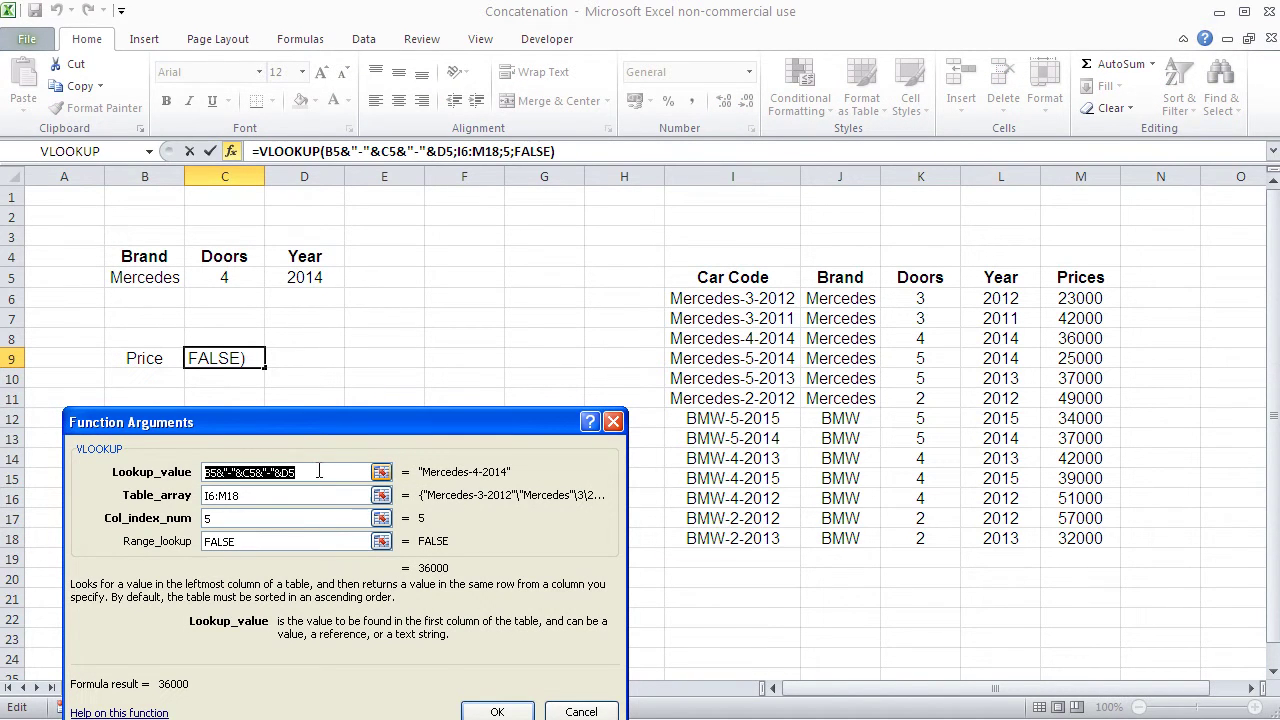
pyautogui.moveTo(263, 430); pyautogui.dragTo(243, 462)
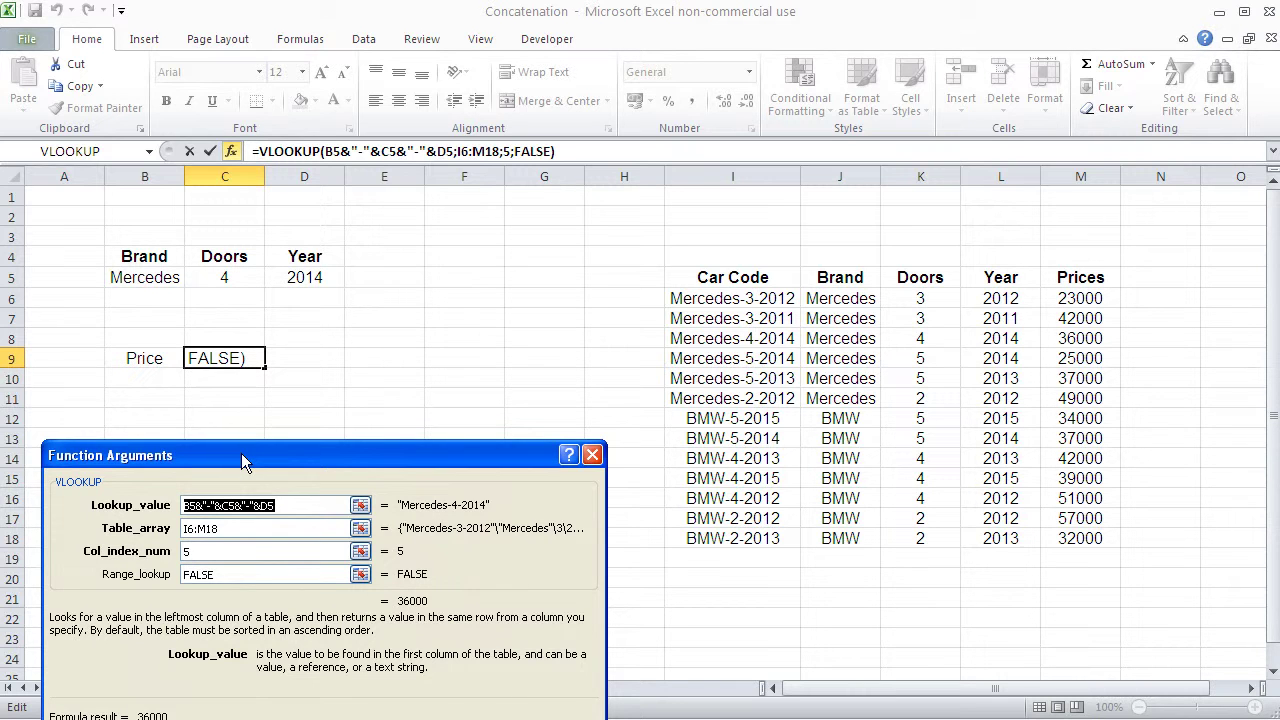
pyautogui.moveTo(241, 453); pyautogui.dragTo(270, 446)
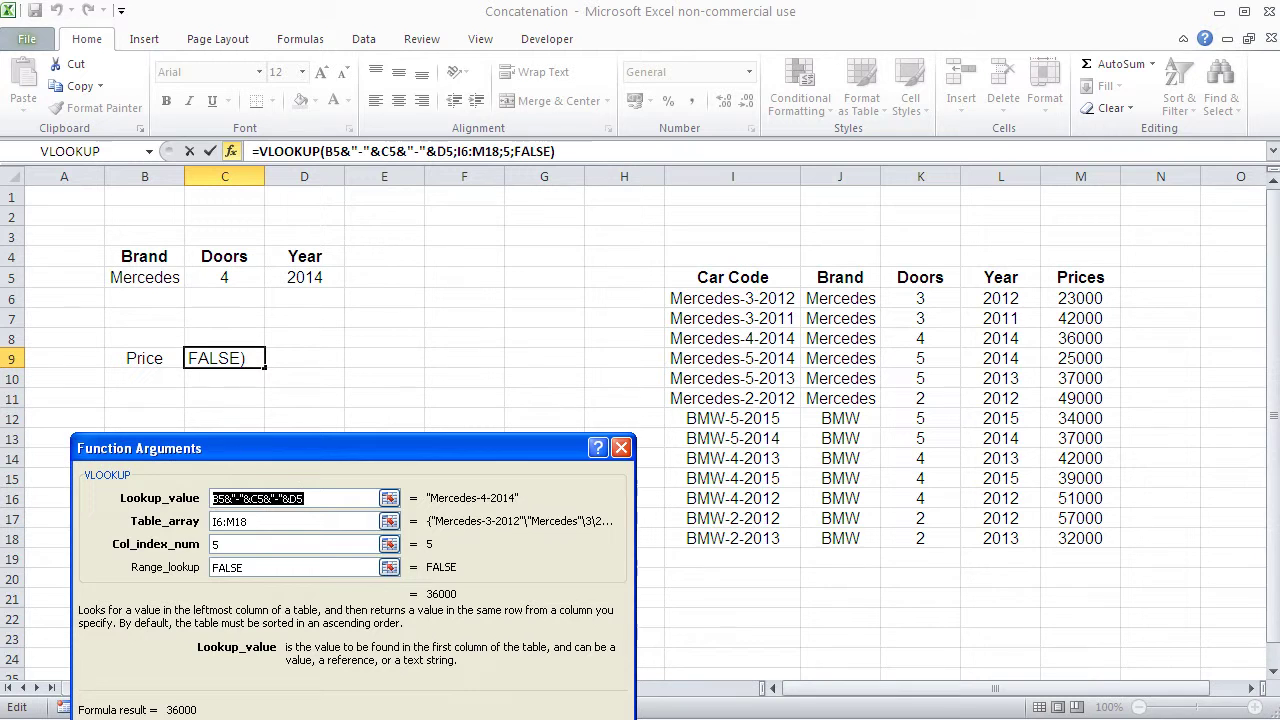
pyautogui.press('Return')
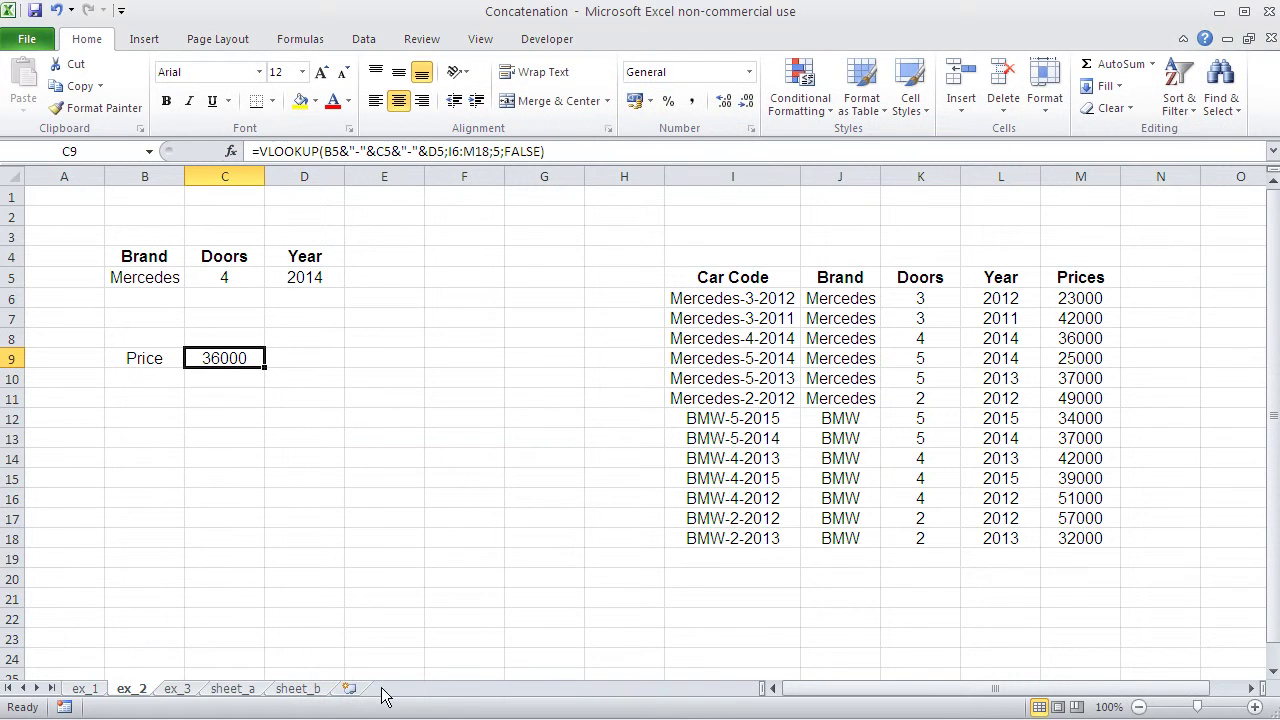
pyautogui.click(178, 689)
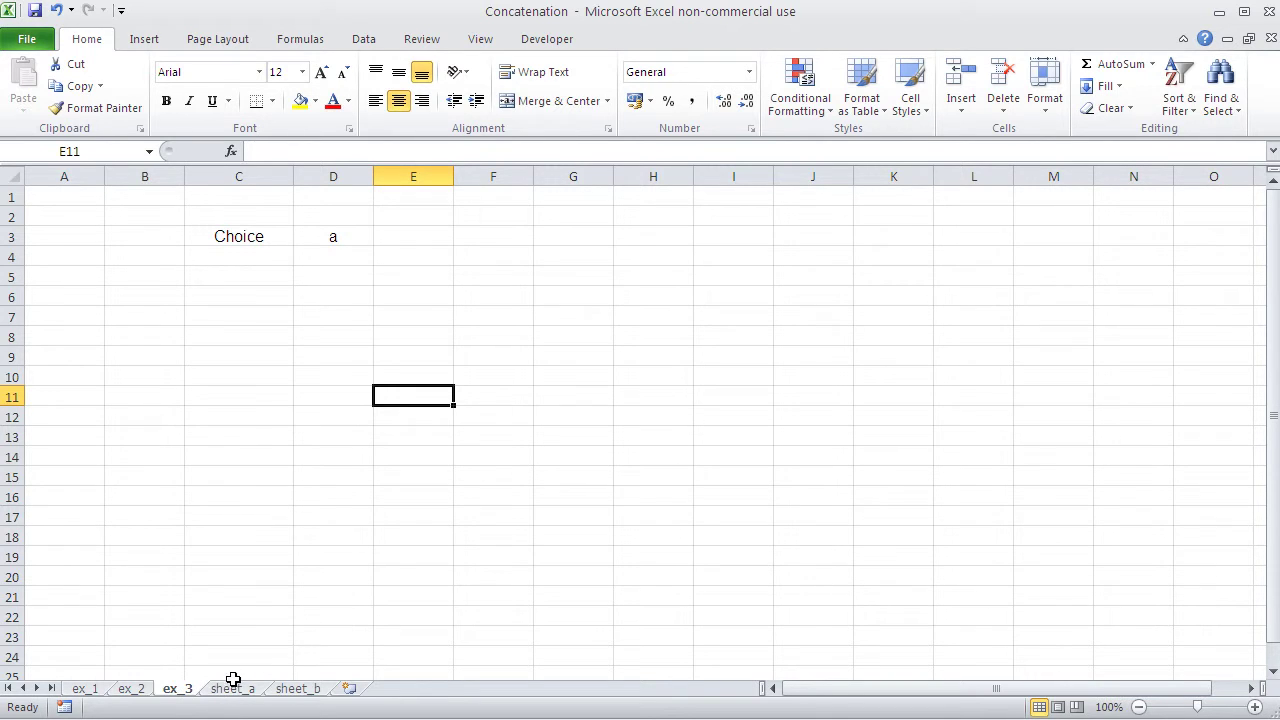
# Keep 'a' as the Choice in D3 on ex_3.
pyautogui.click(331, 236)
pyautogui.click(382, 236)
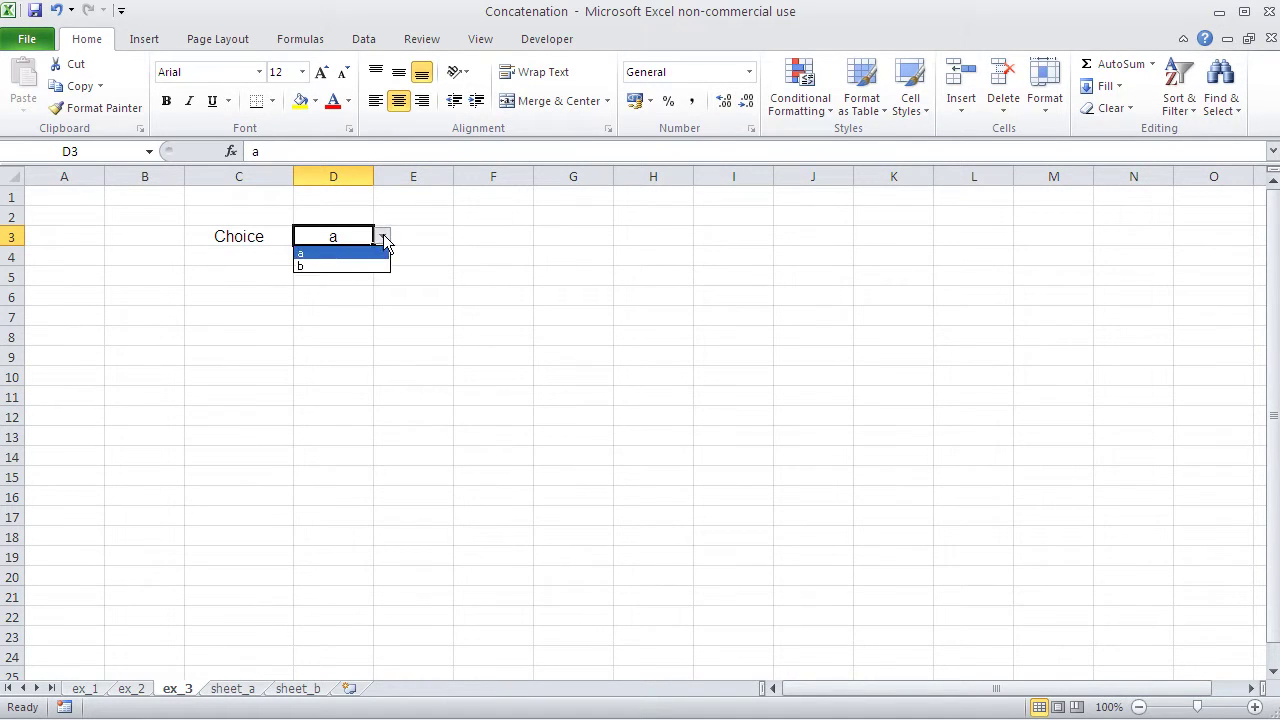
pyautogui.click(341, 253)
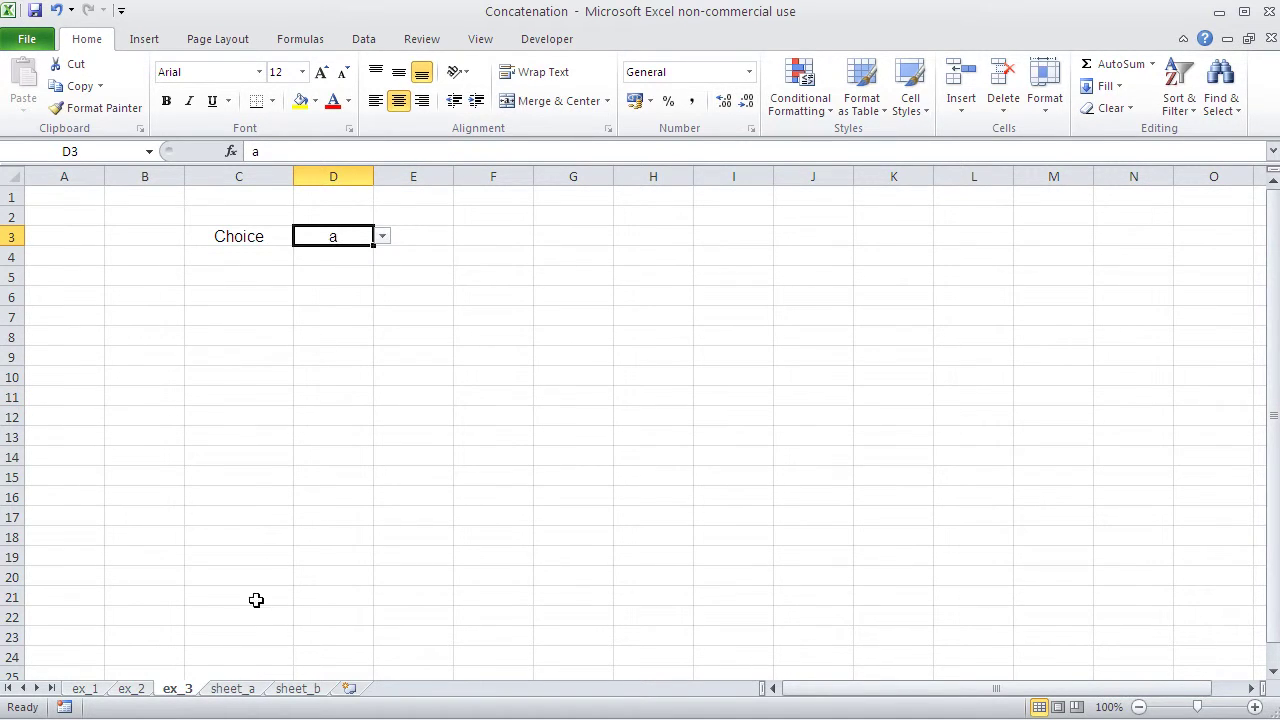
# Compare the D3 text on sheet_a and sheet_b.
pyautogui.click(231, 690)
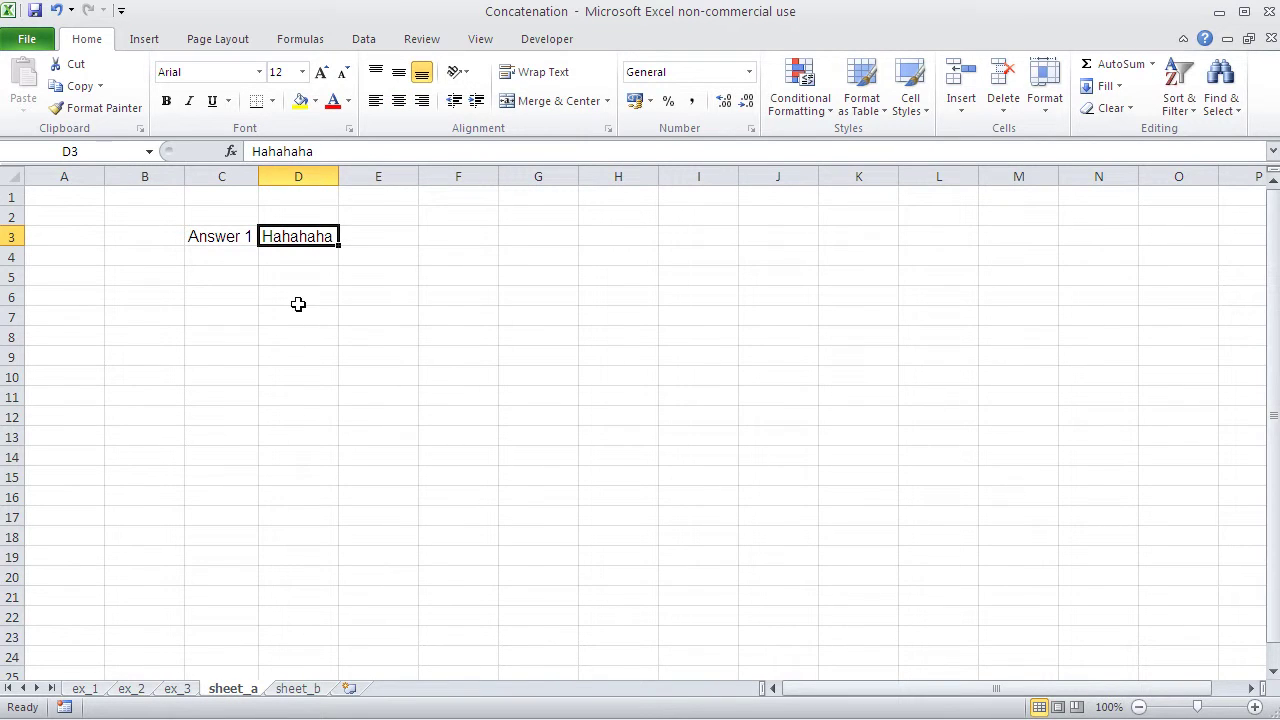
pyautogui.press('Return')
pyautogui.click(306, 689)
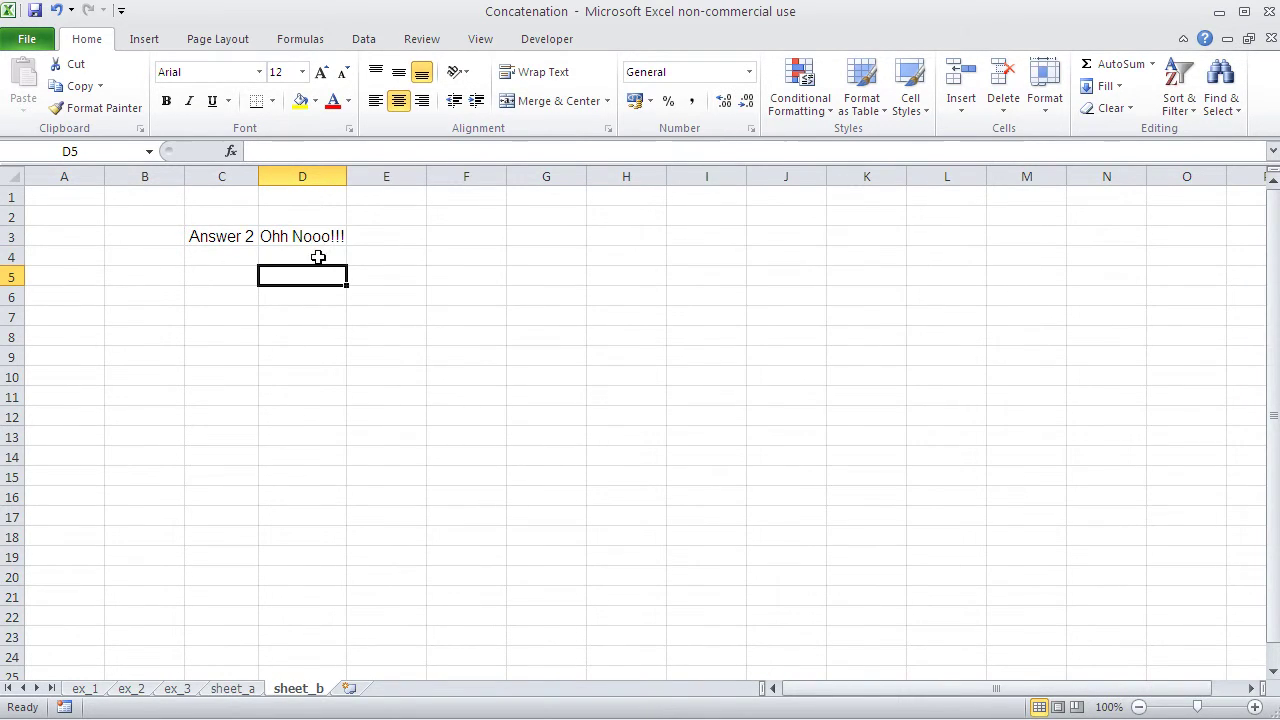
pyautogui.click(308, 239)
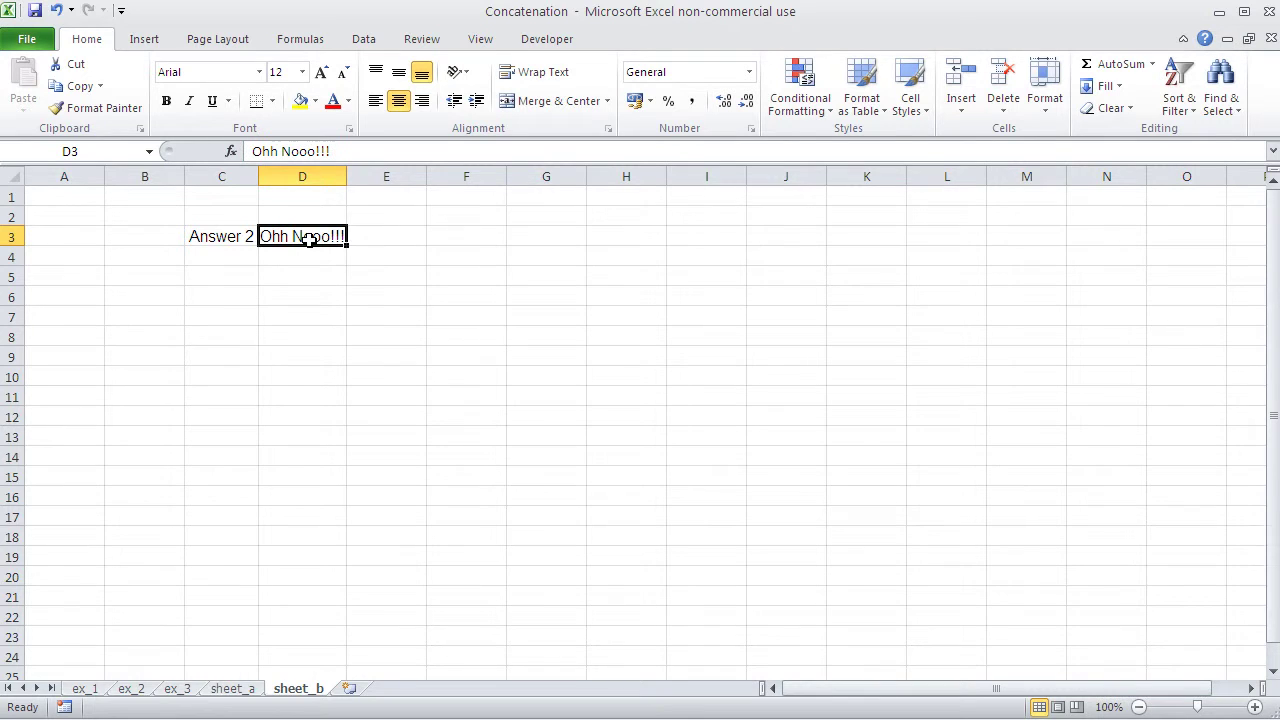
# Back on ex_3, begin a new formula in D5 with an equals sign.
pyautogui.click(178, 689)
pyautogui.click(243, 292)
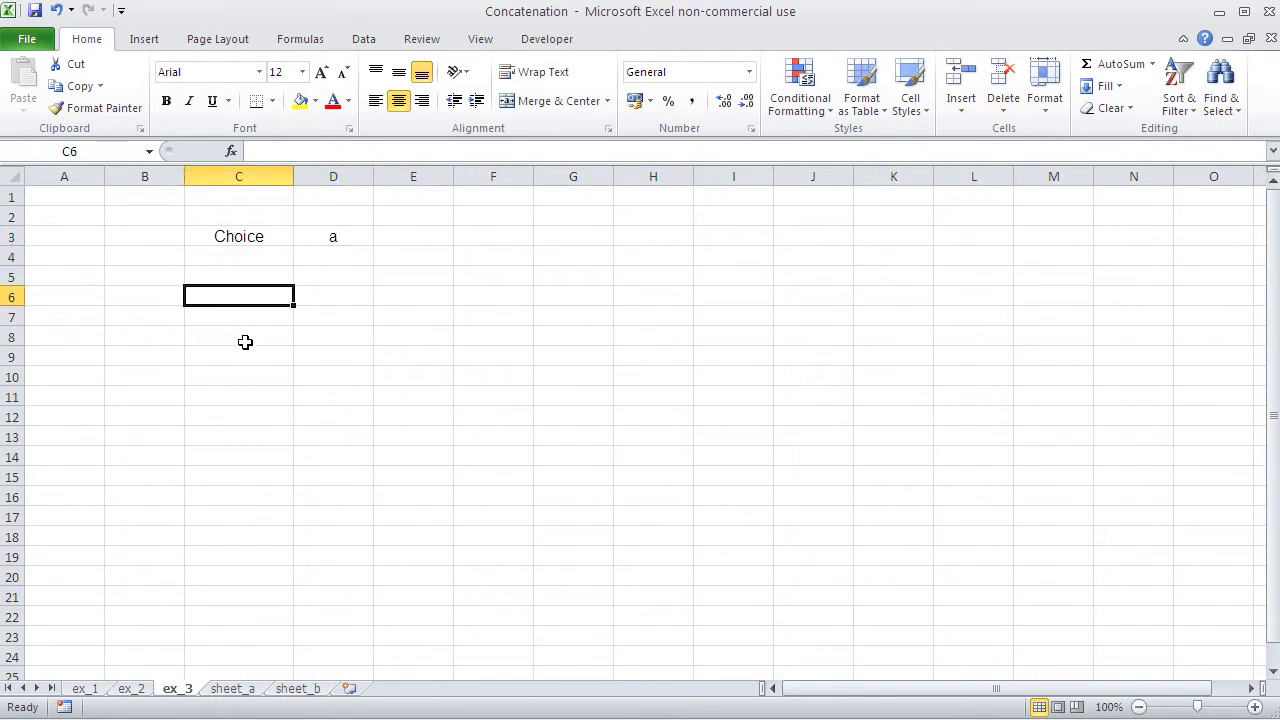
pyautogui.click(245, 342)
pyautogui.click(240, 357)
pyautogui.click(324, 278)
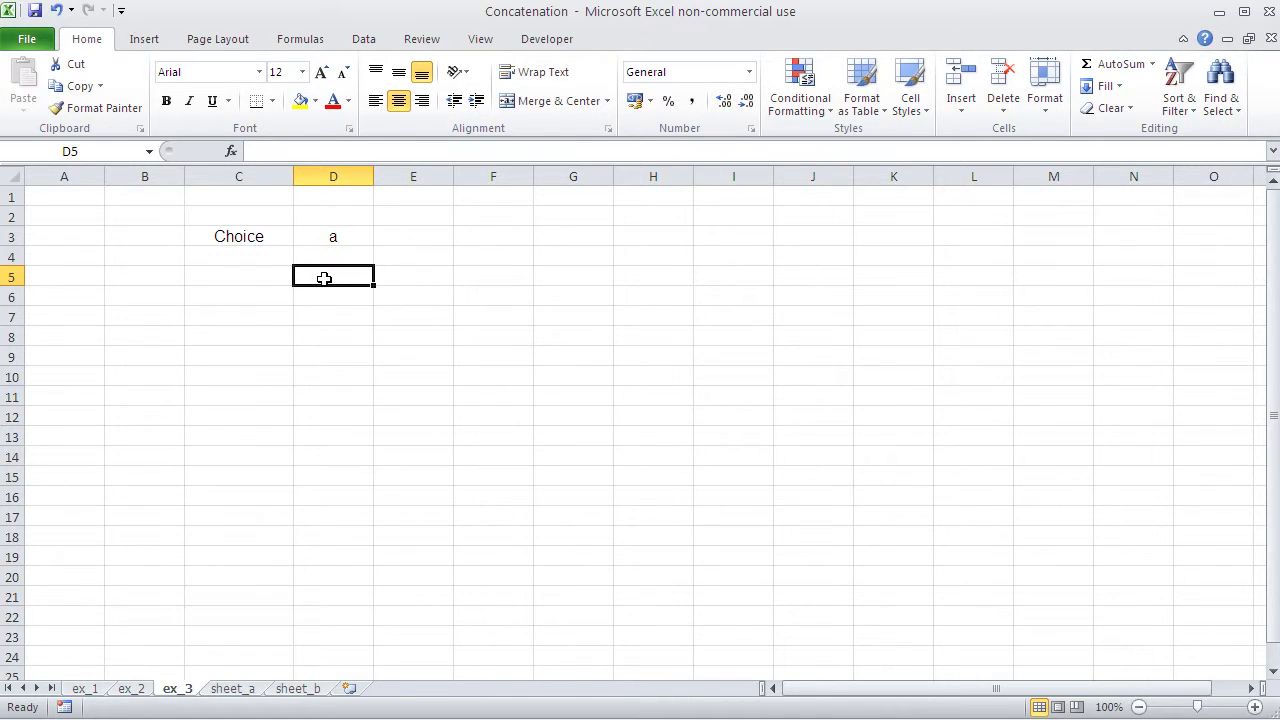
pyautogui.write('=')
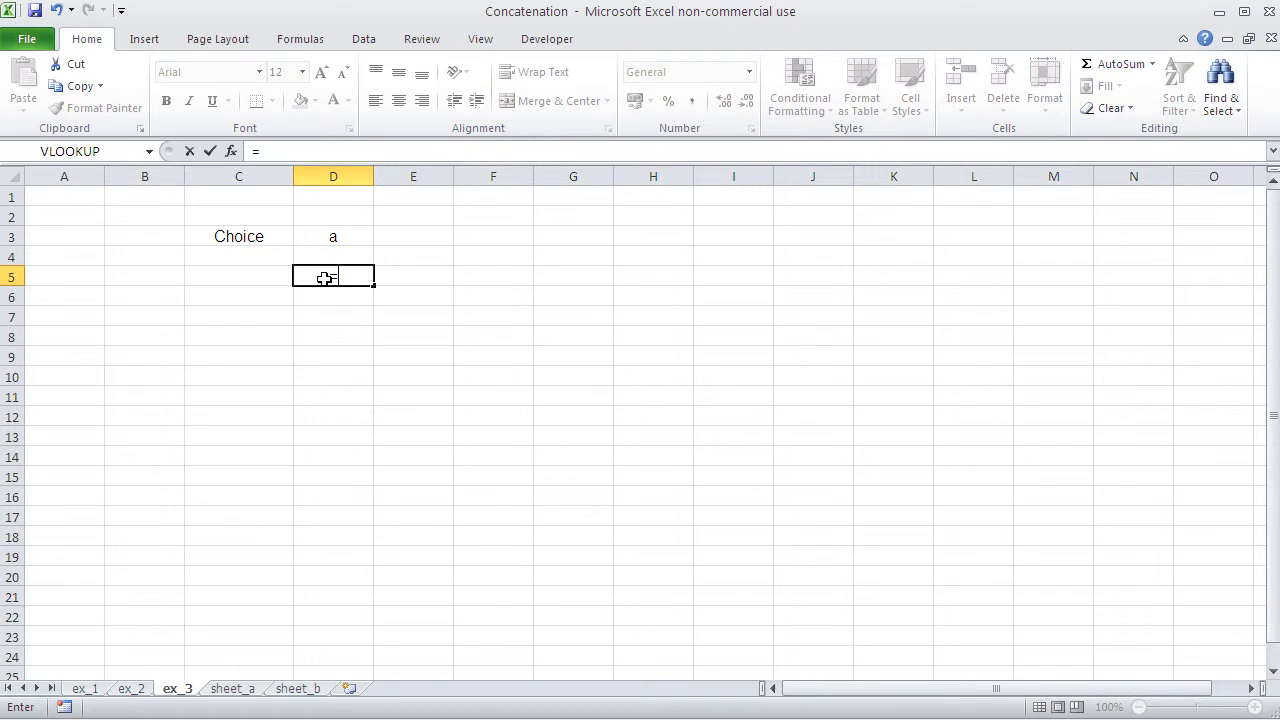
# Make D5 show the plain text sheet_a!D3 and widen column D to fit.
pyautogui.click(238, 690)
pyautogui.click(299, 235)
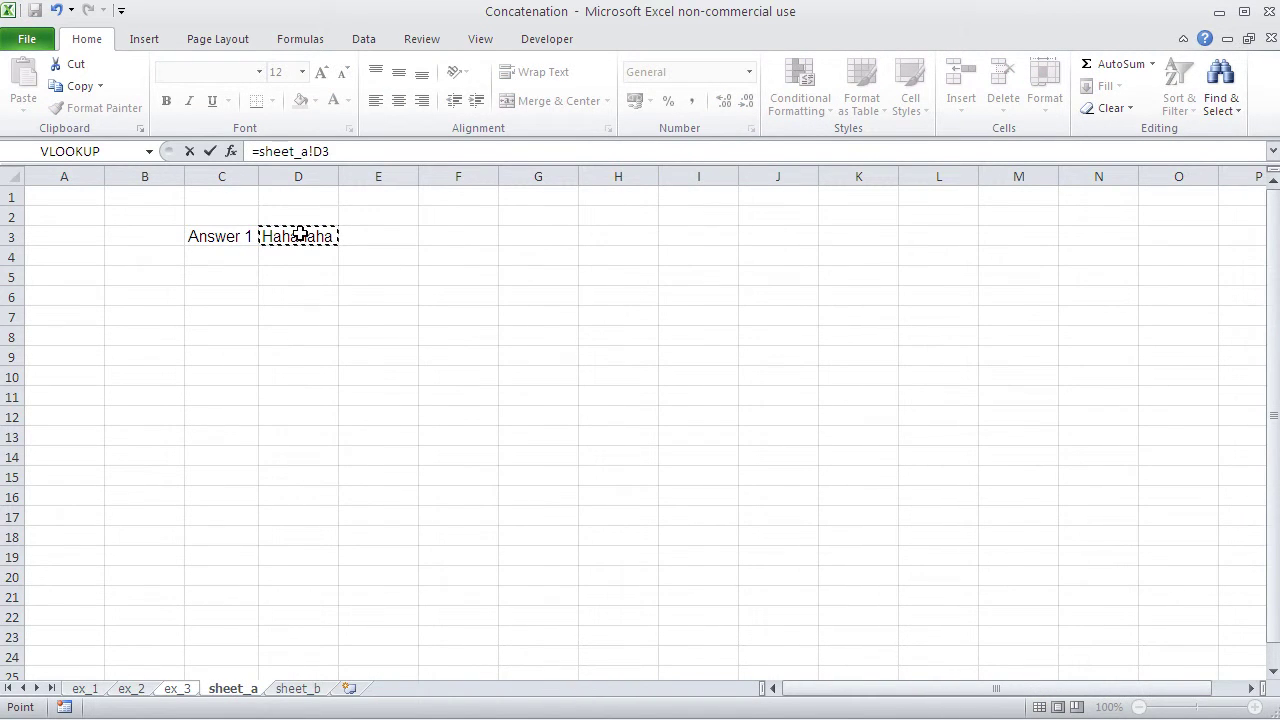
pyautogui.press('Return')
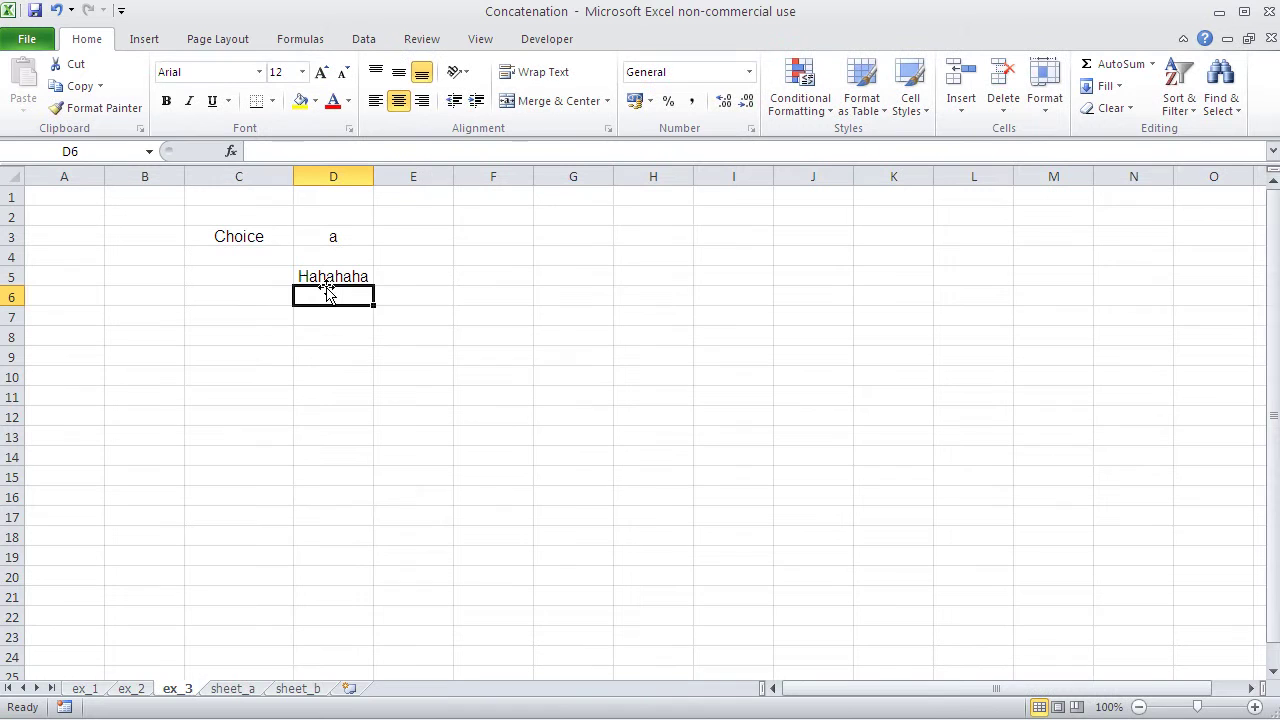
pyautogui.click(329, 277)
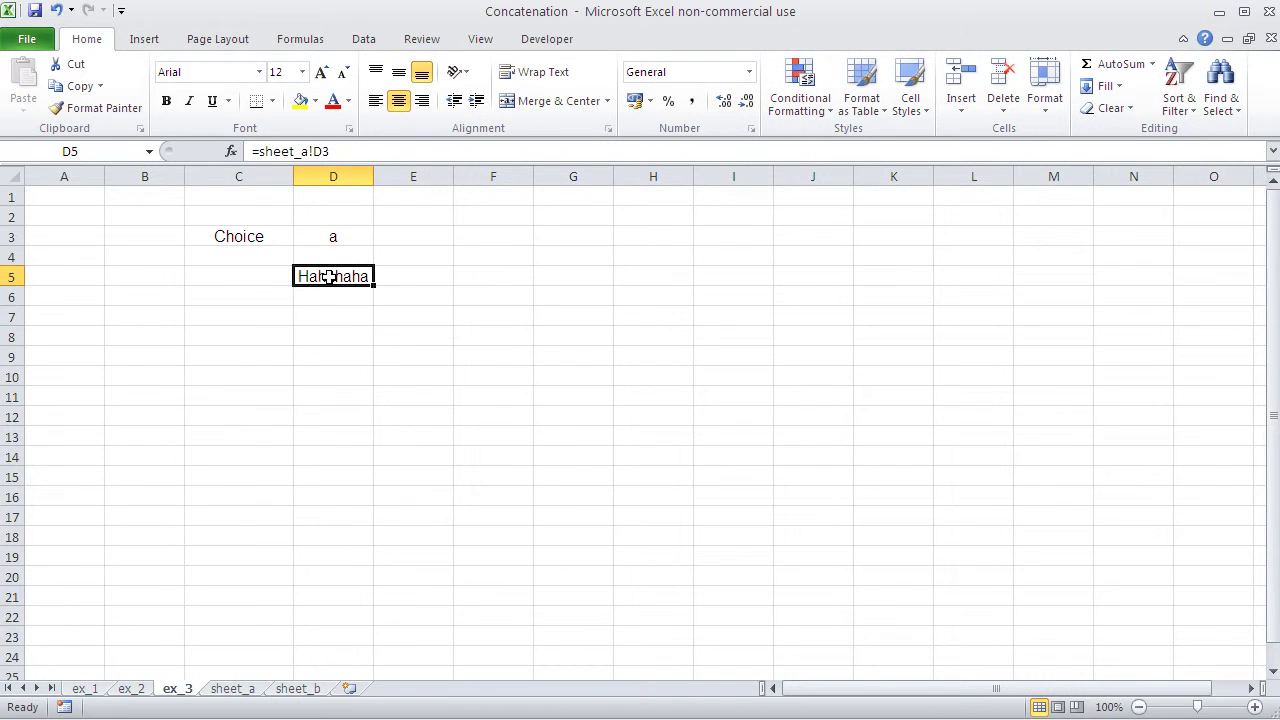
pyautogui.click(258, 152)
pyautogui.press('BackSpace')
pyautogui.press('Return')
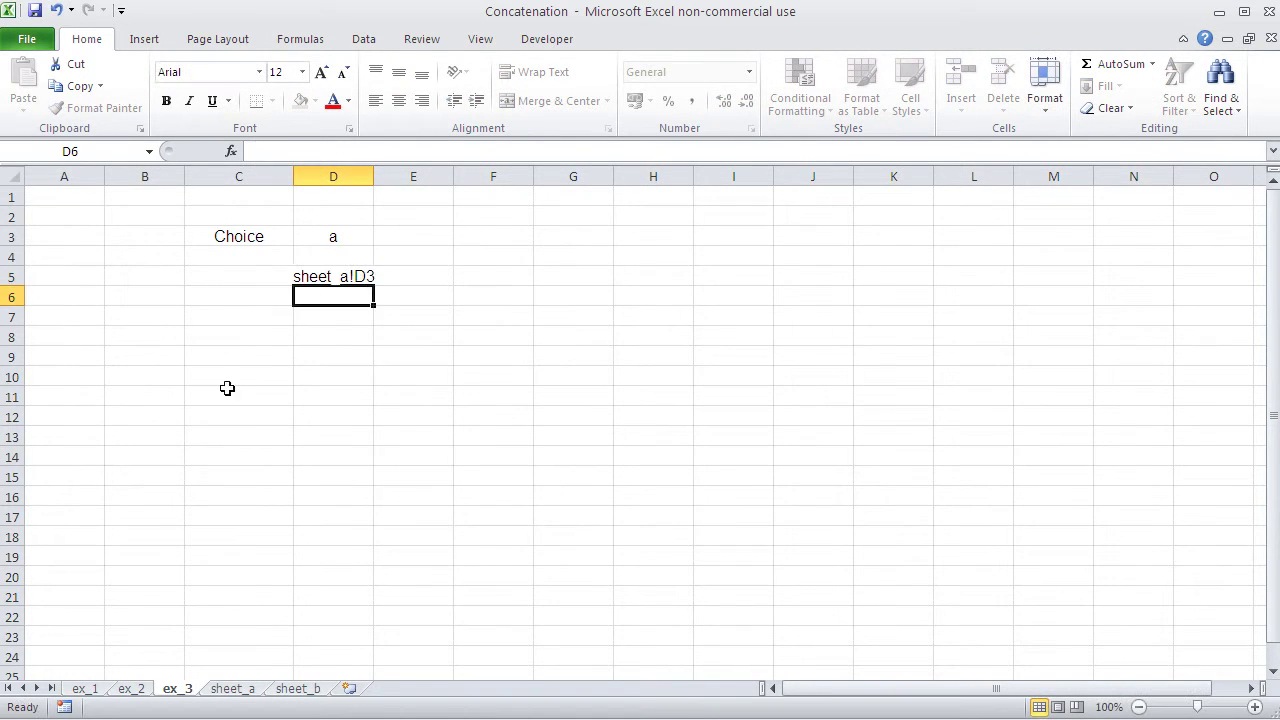
pyautogui.moveTo(373, 177); pyautogui.dragTo(384, 177)
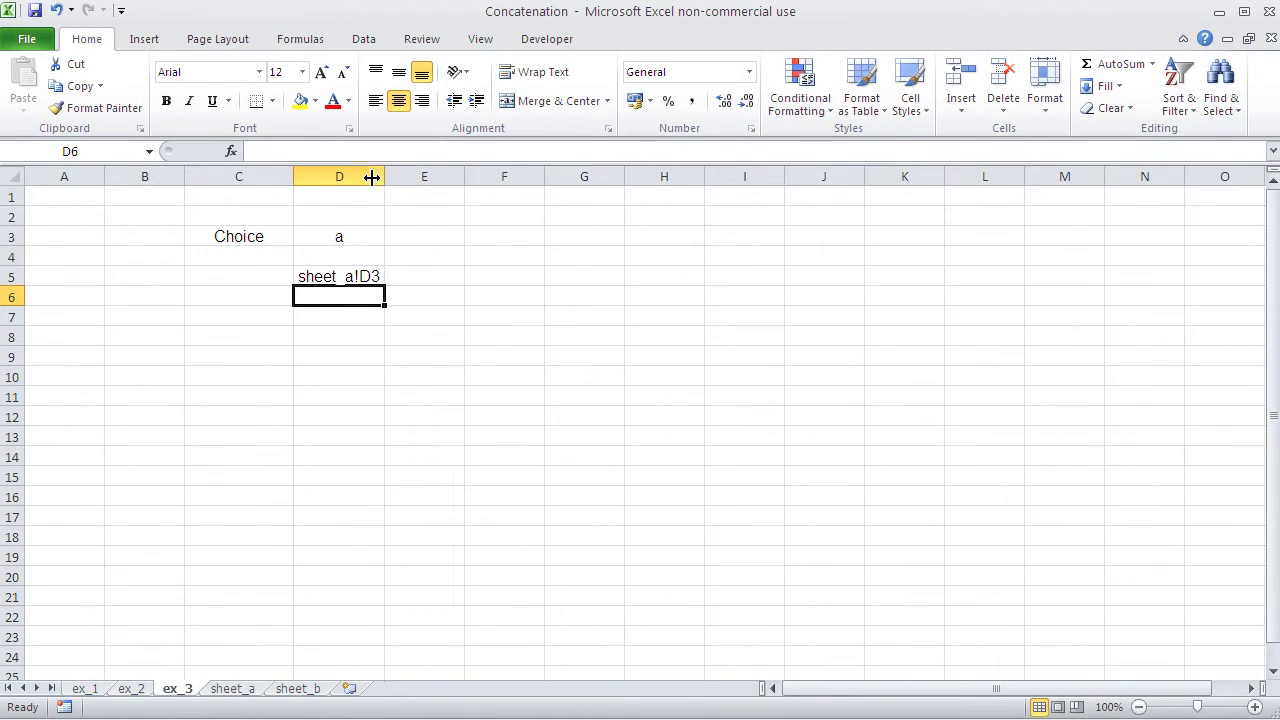
pyautogui.click(350, 277)
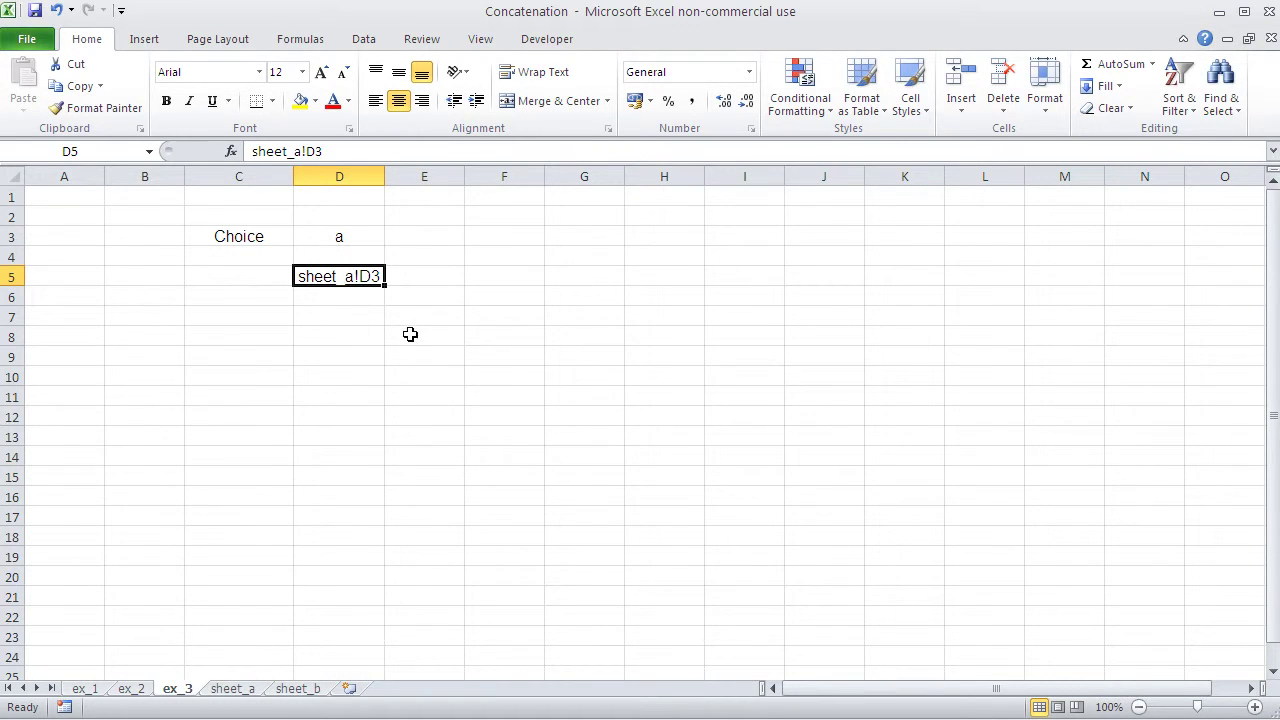
# Switch the Choice in D3 to b.
pyautogui.click(346, 239)
pyautogui.click(393, 236)
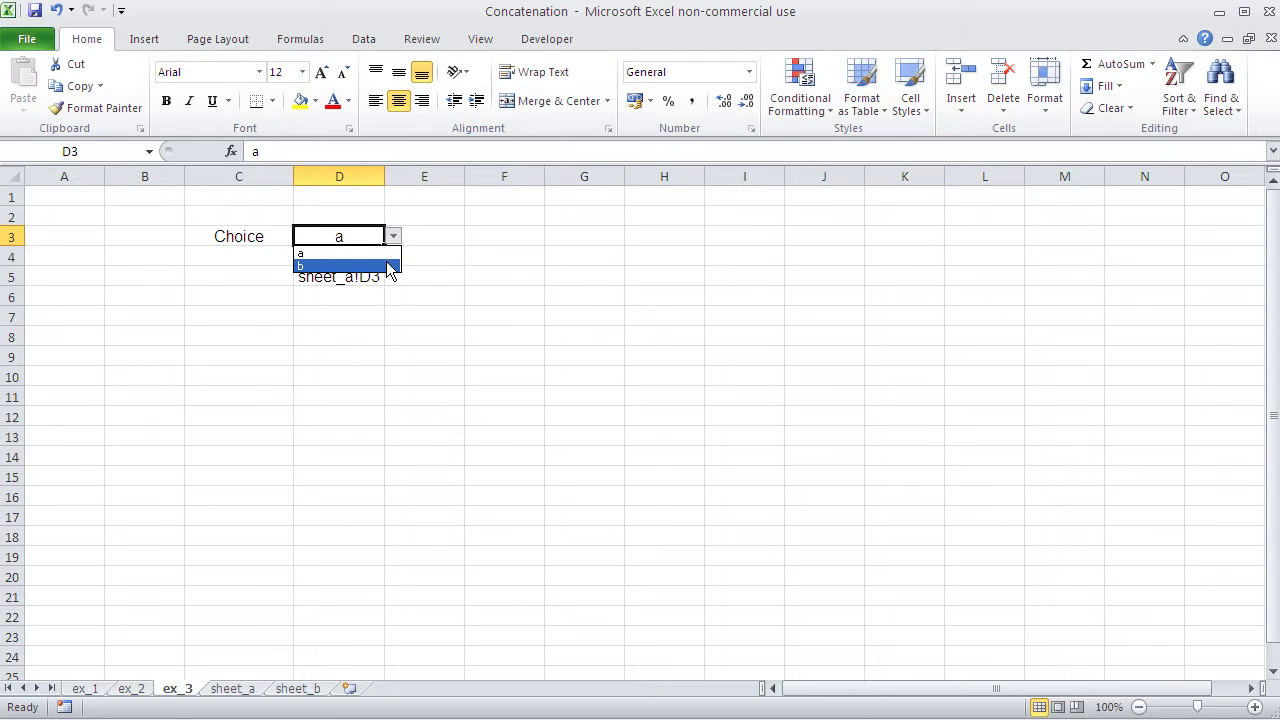
pyautogui.click(389, 262)
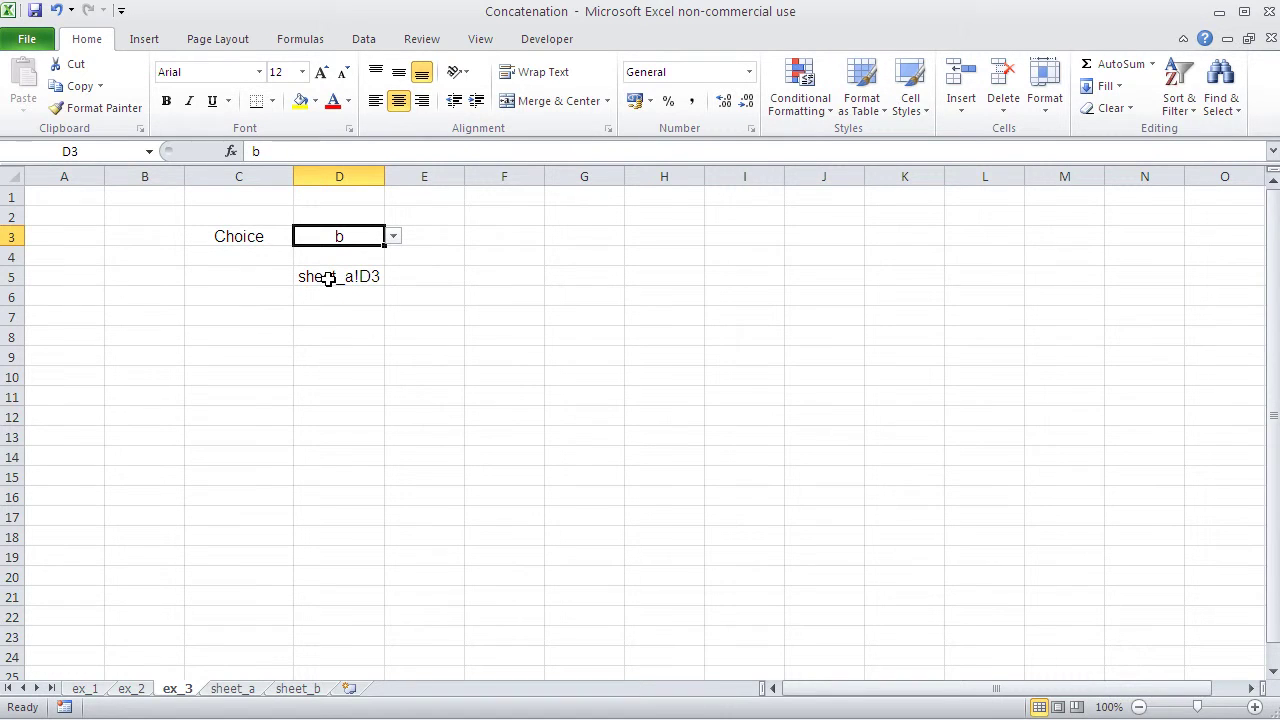
pyautogui.click(321, 355)
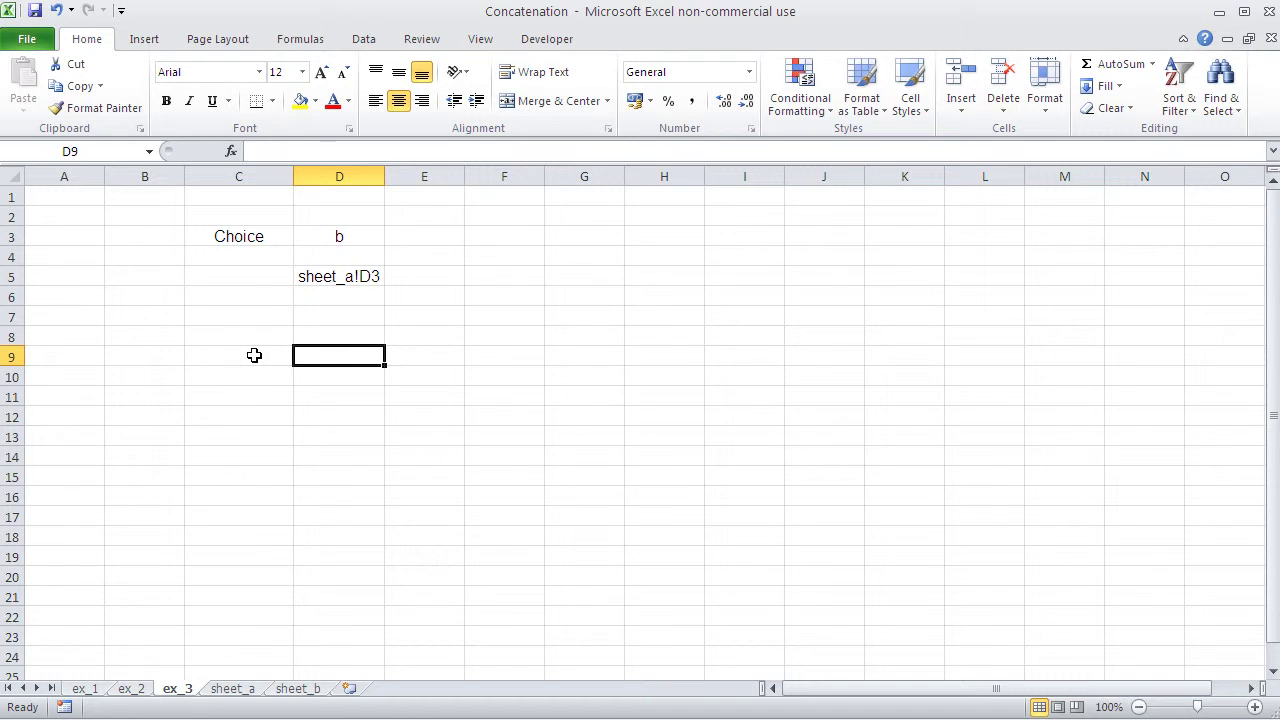
# Insert the INDIRECT function into D9.
pyautogui.click(231, 151)
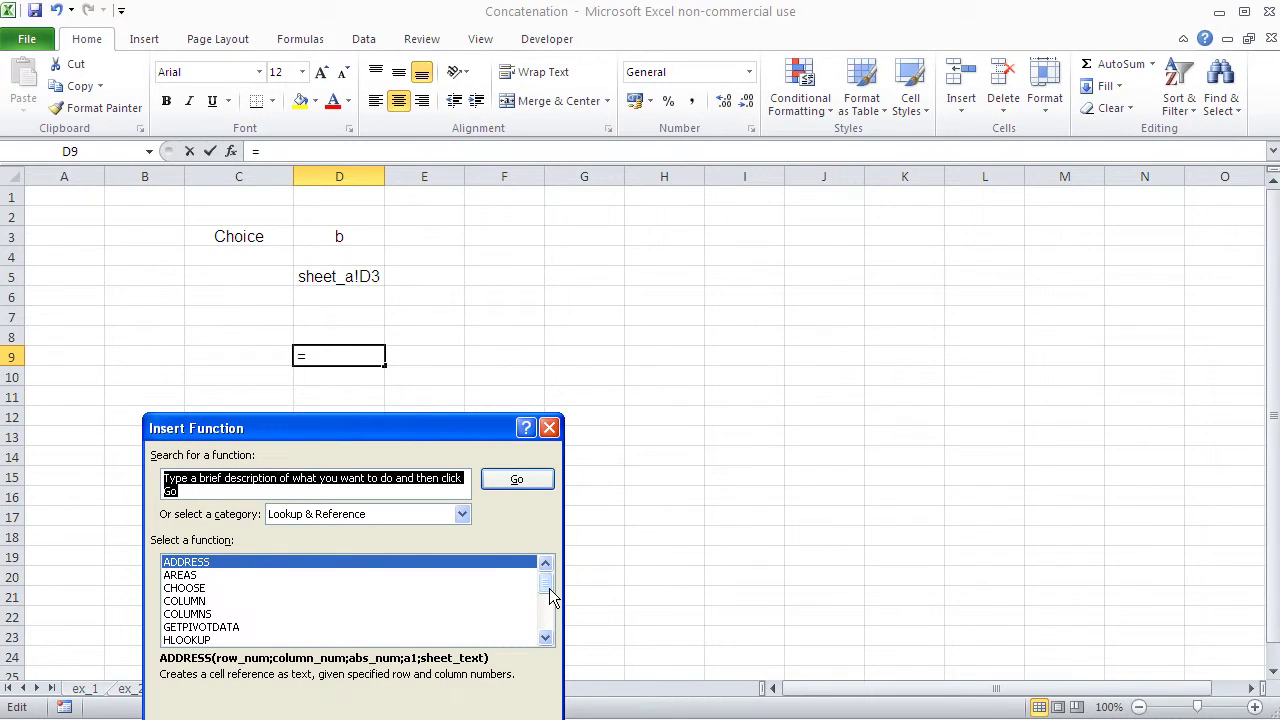
pyautogui.moveTo(549, 588); pyautogui.dragTo(549, 594)
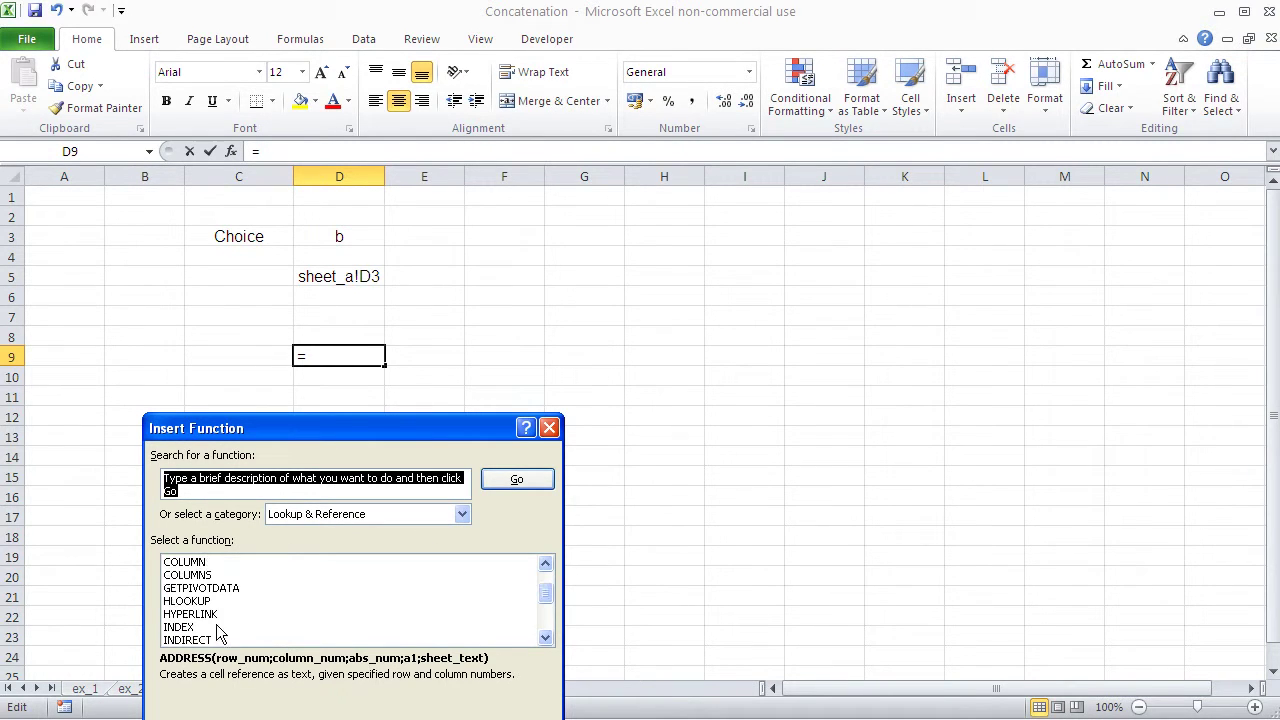
pyautogui.click(205, 640)
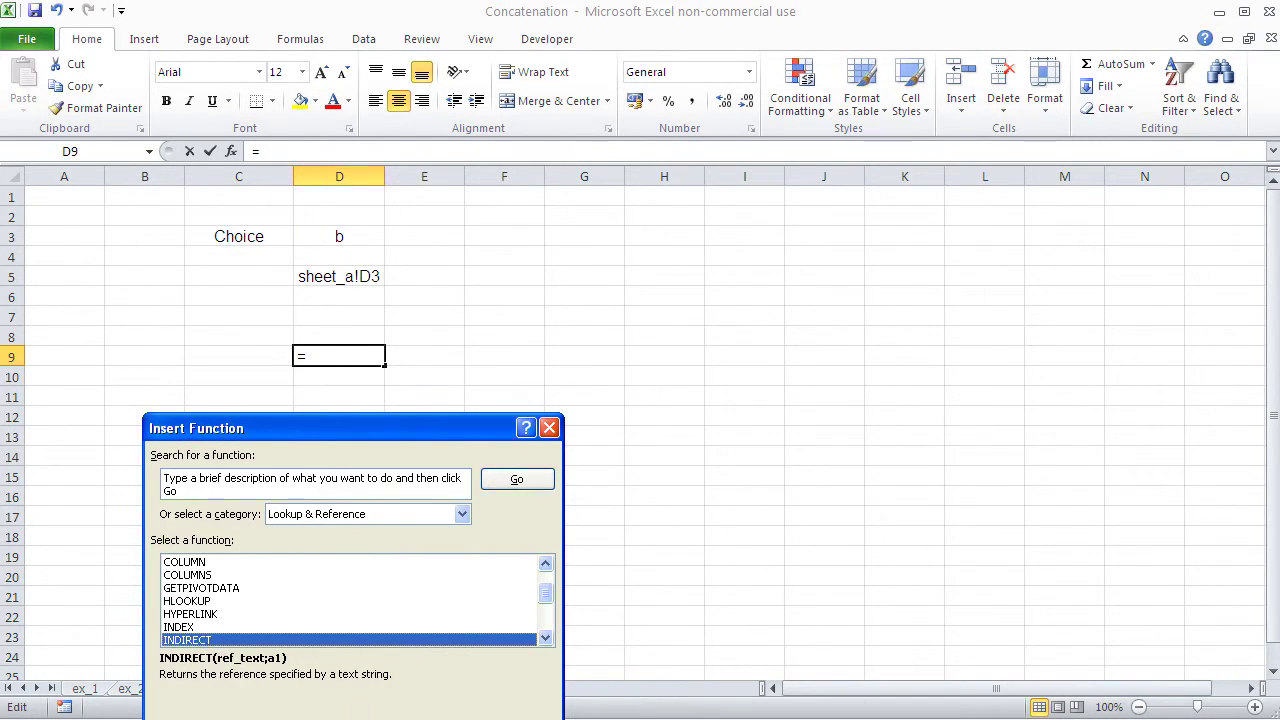
pyautogui.press('Return')
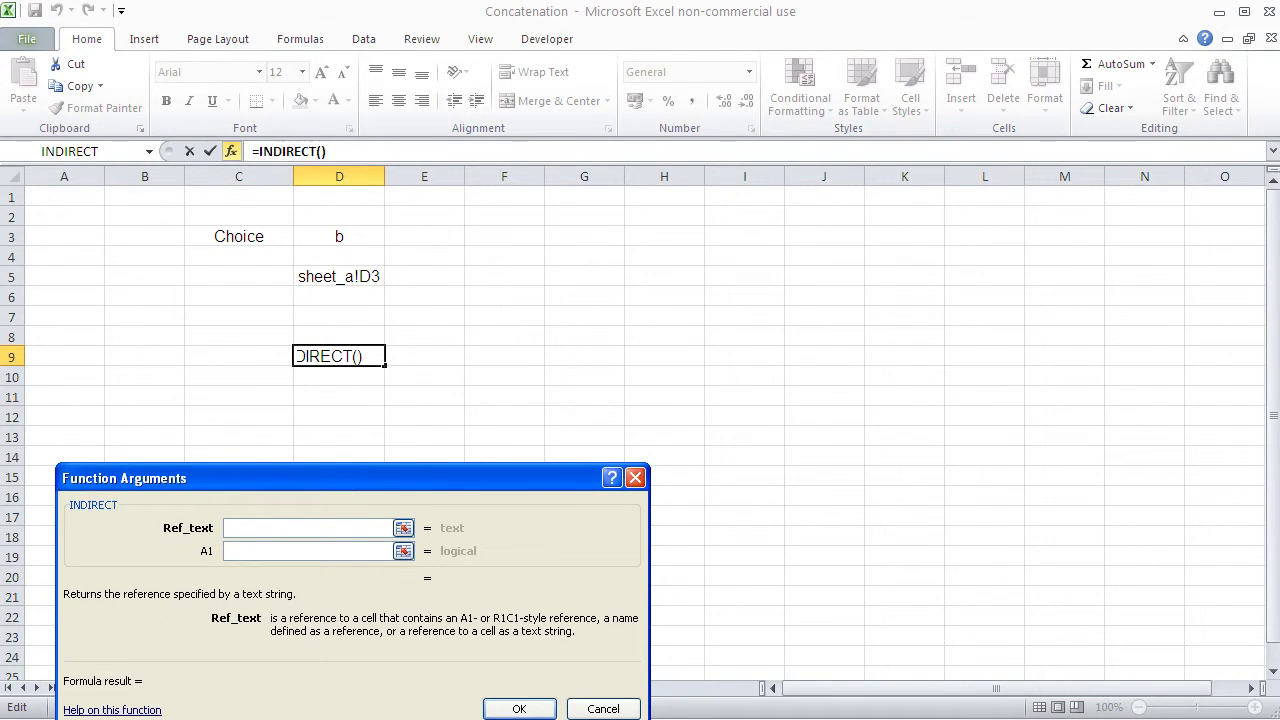
# Set Ref_text to "sheet_"&D3&"!D3" and A1 to true, then confirm.
pyautogui.write('"')
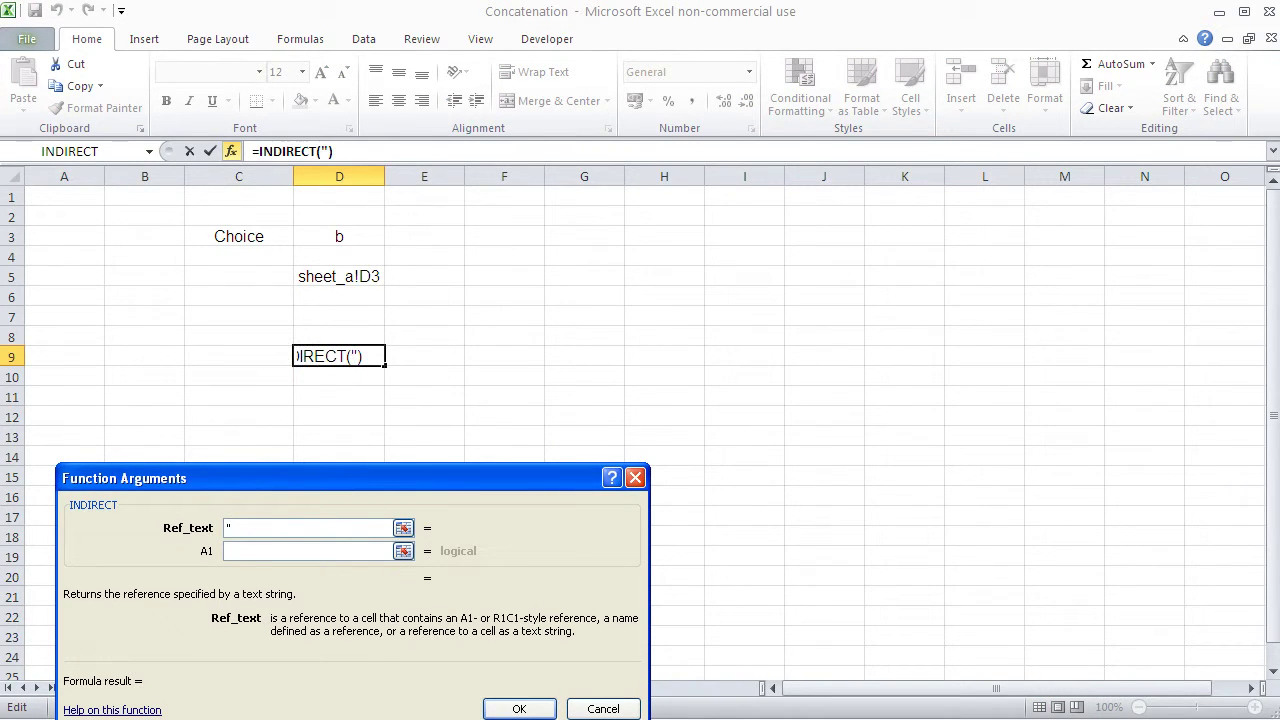
pyautogui.write('she')
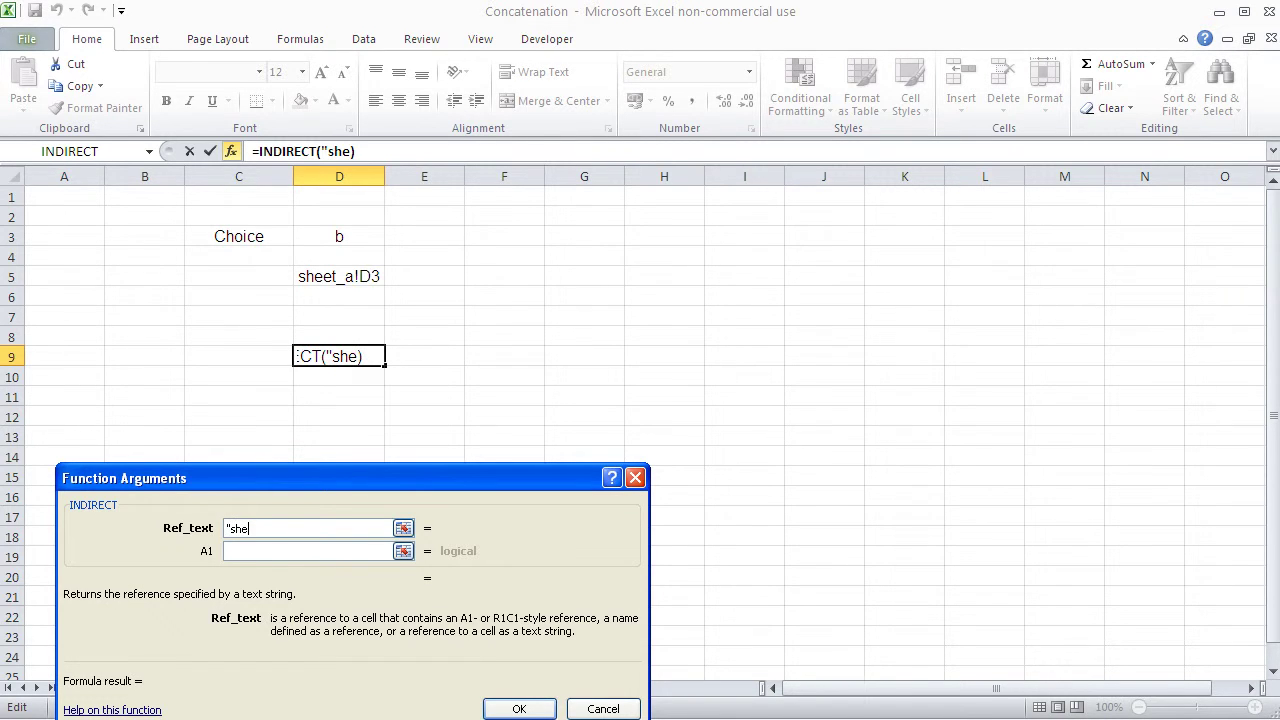
pyautogui.write('et')
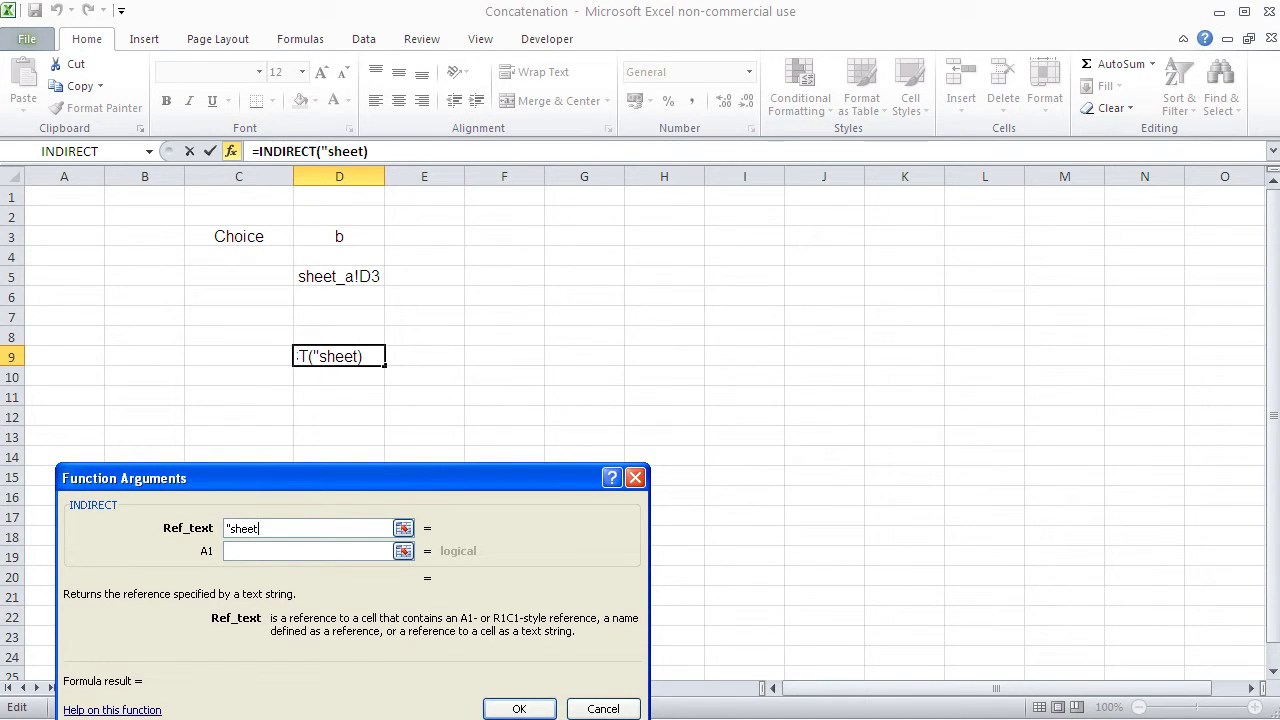
pyautogui.write('_"')
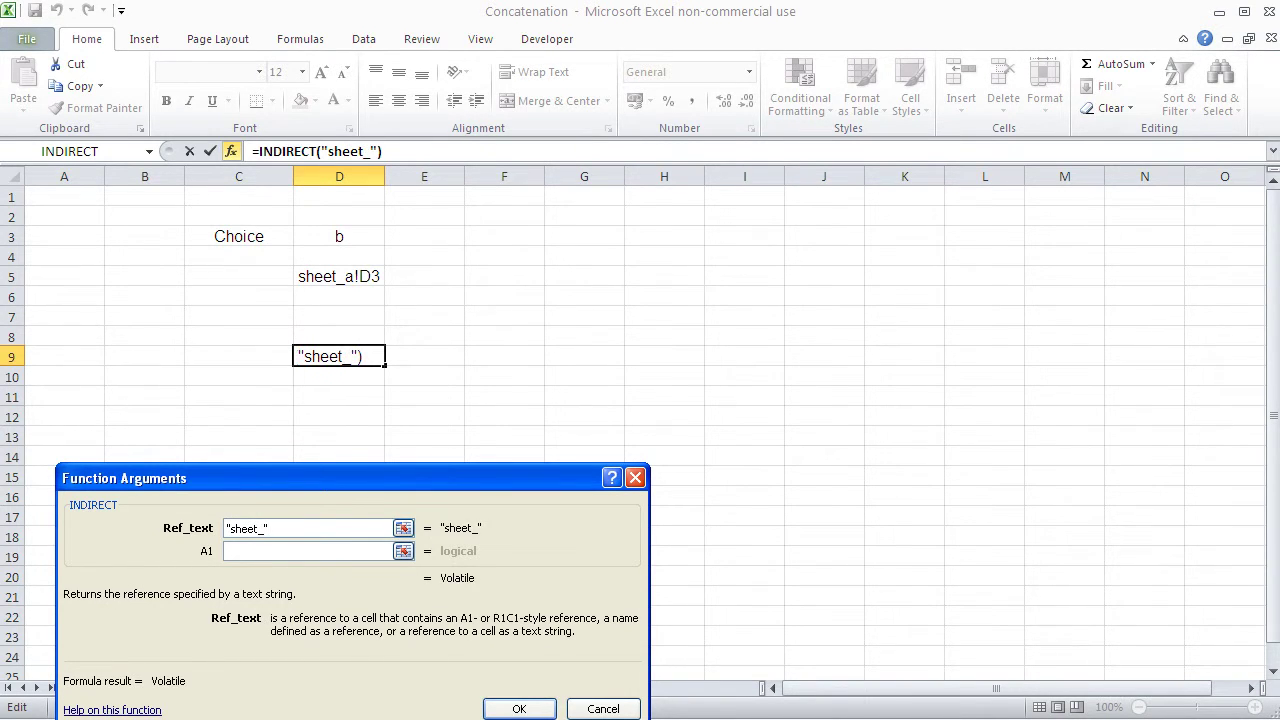
pyautogui.write('&')
pyautogui.click(346, 236)
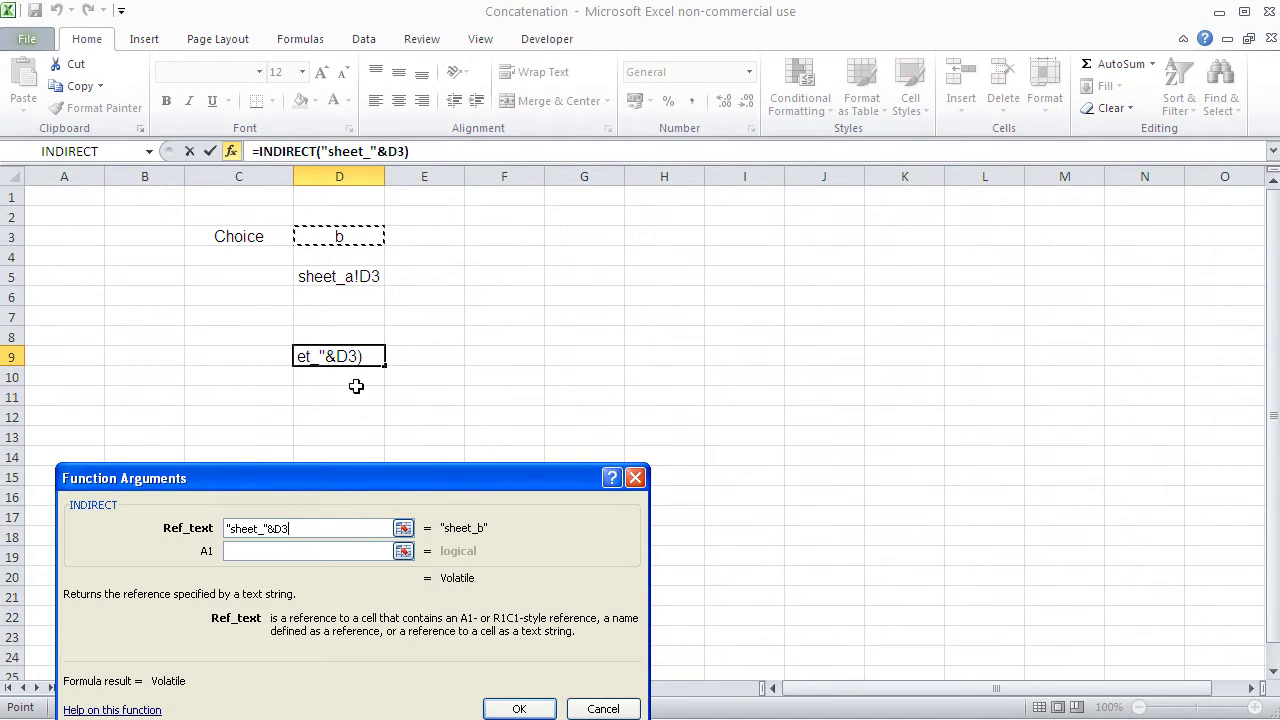
pyautogui.moveTo(375, 468); pyautogui.dragTo(714, 321)
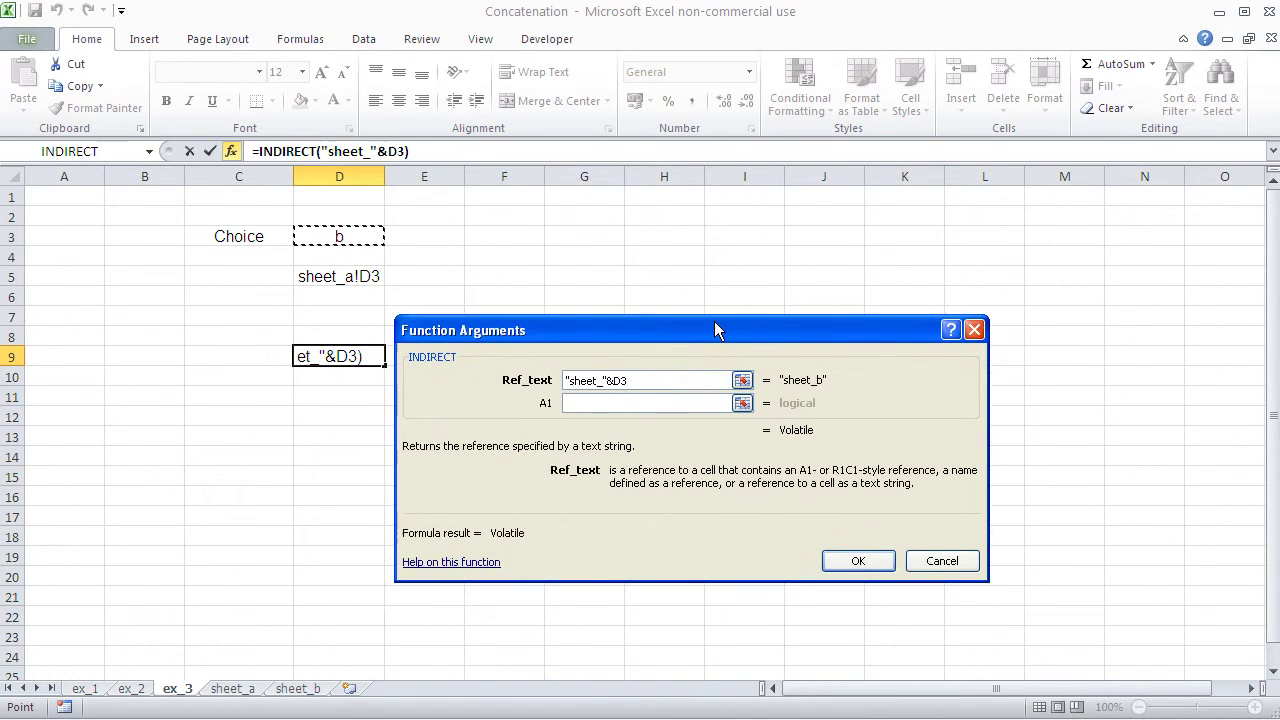
pyautogui.write('&"')
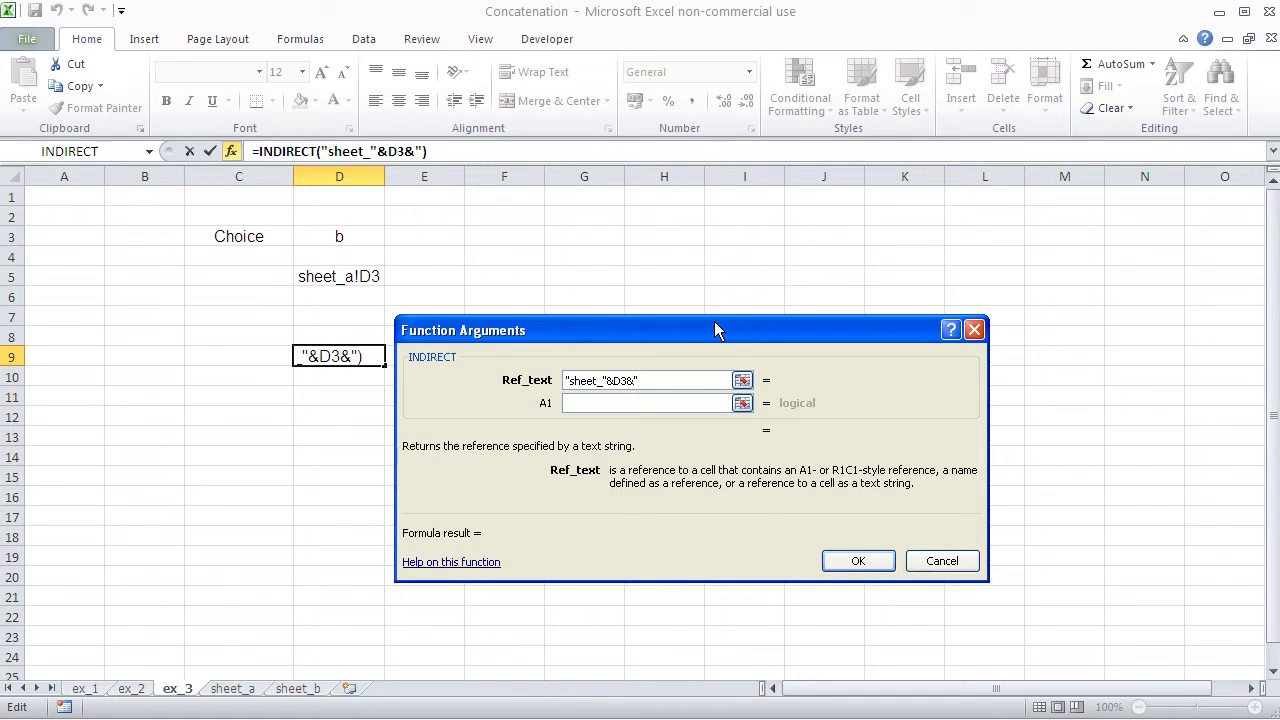
pyautogui.write('!D3"')
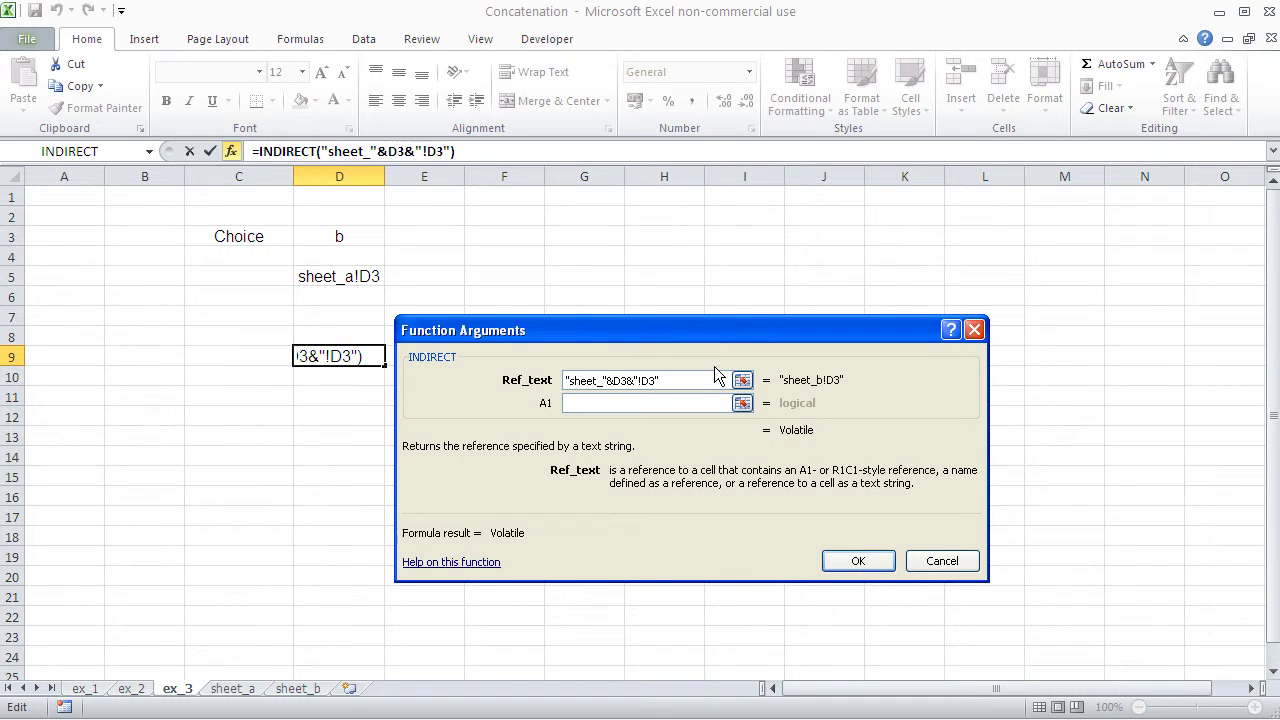
pyautogui.press('BackSpace')
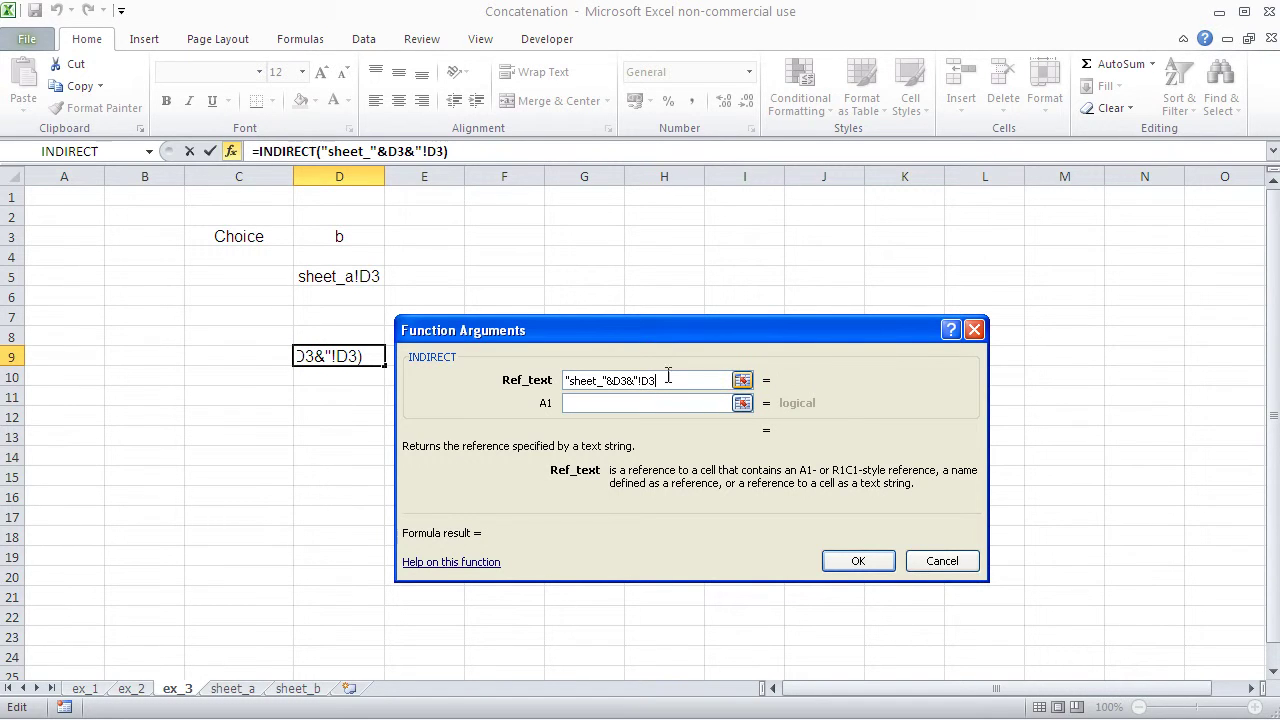
pyautogui.write('"')
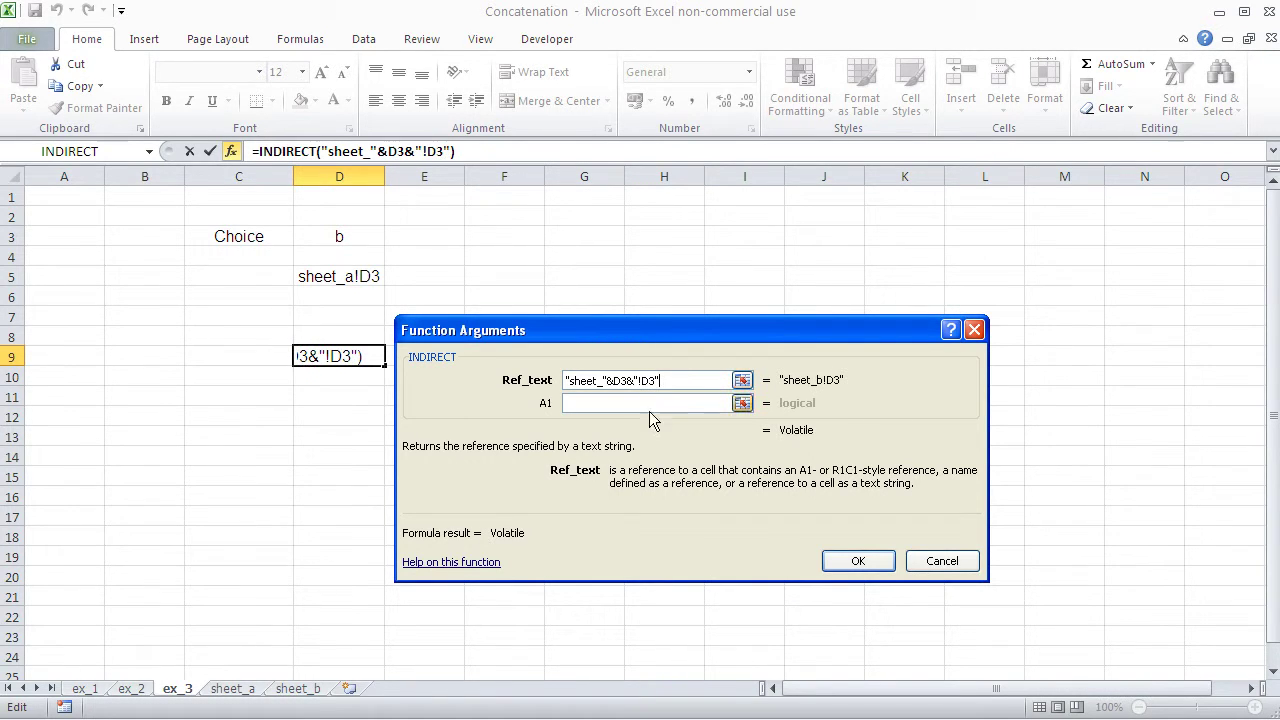
pyautogui.click(640, 405)
pyautogui.moveTo(648, 330); pyautogui.dragTo(714, 306)
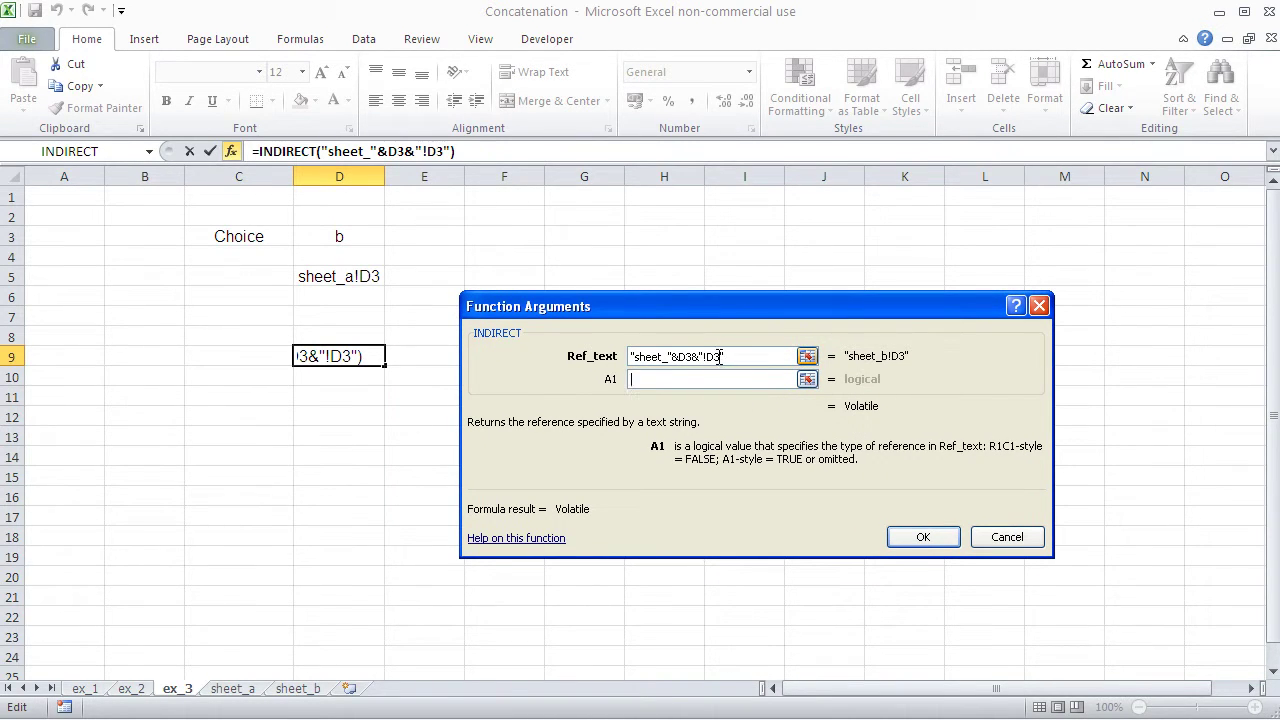
pyautogui.write('true')
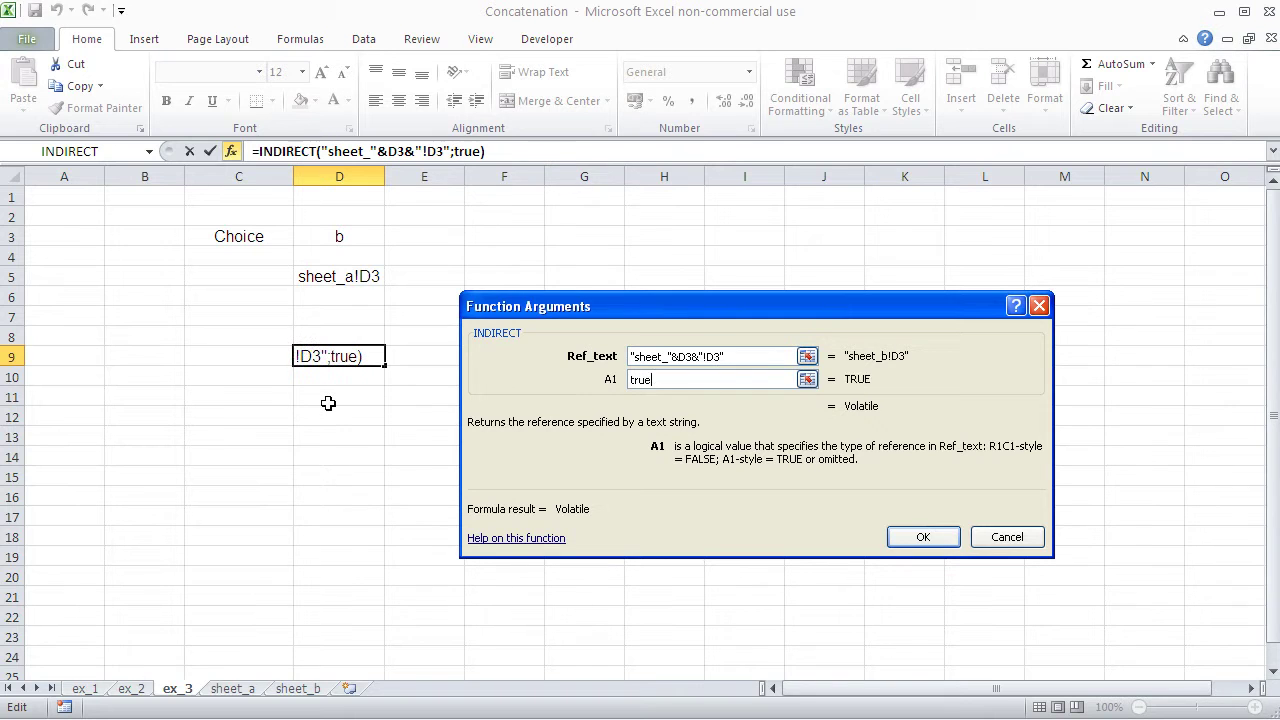
pyautogui.click(920, 537)
pyautogui.click(498, 473)
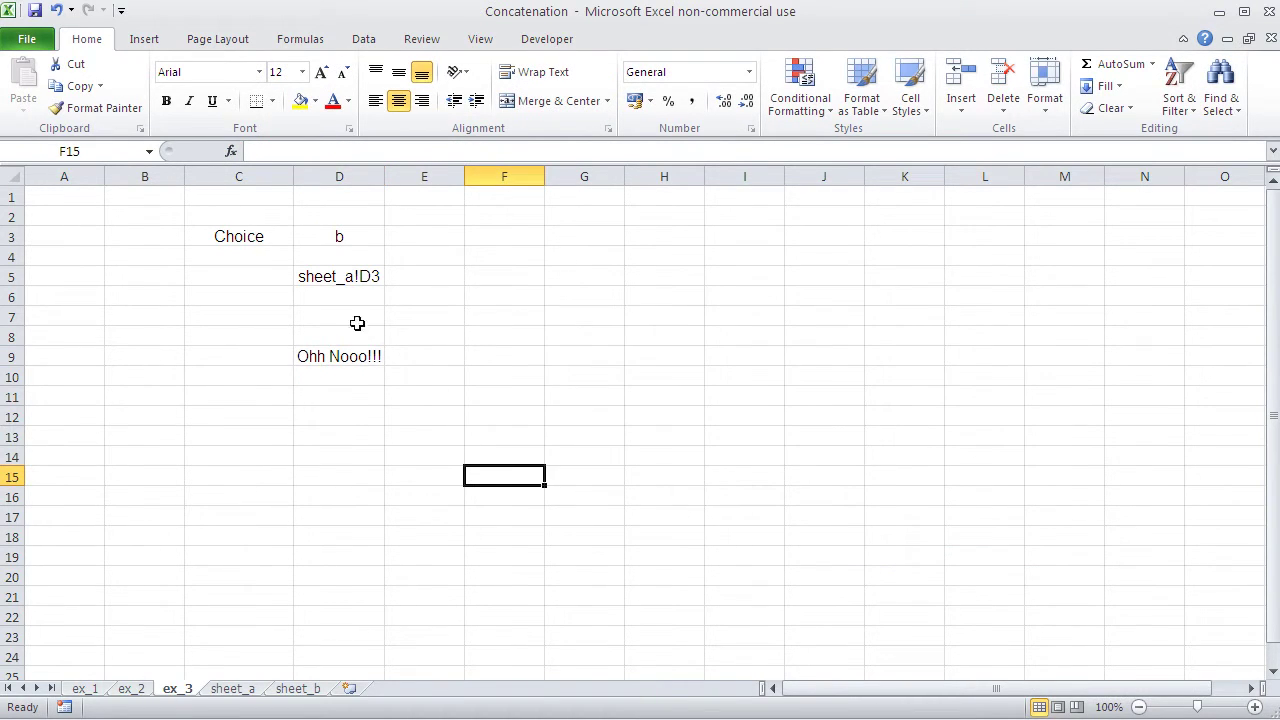
# After checking sheet_b's text, set the Choice in D3 back to a.
pyautogui.click(348, 234)
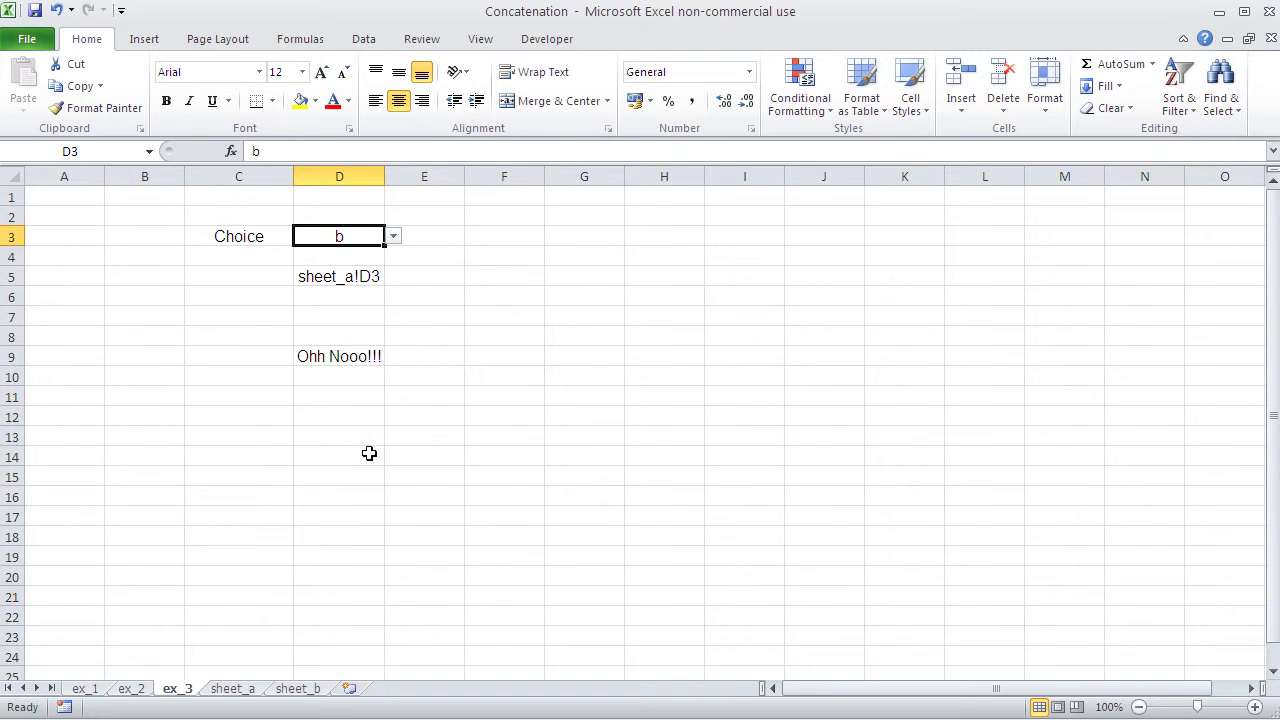
pyautogui.click(312, 690)
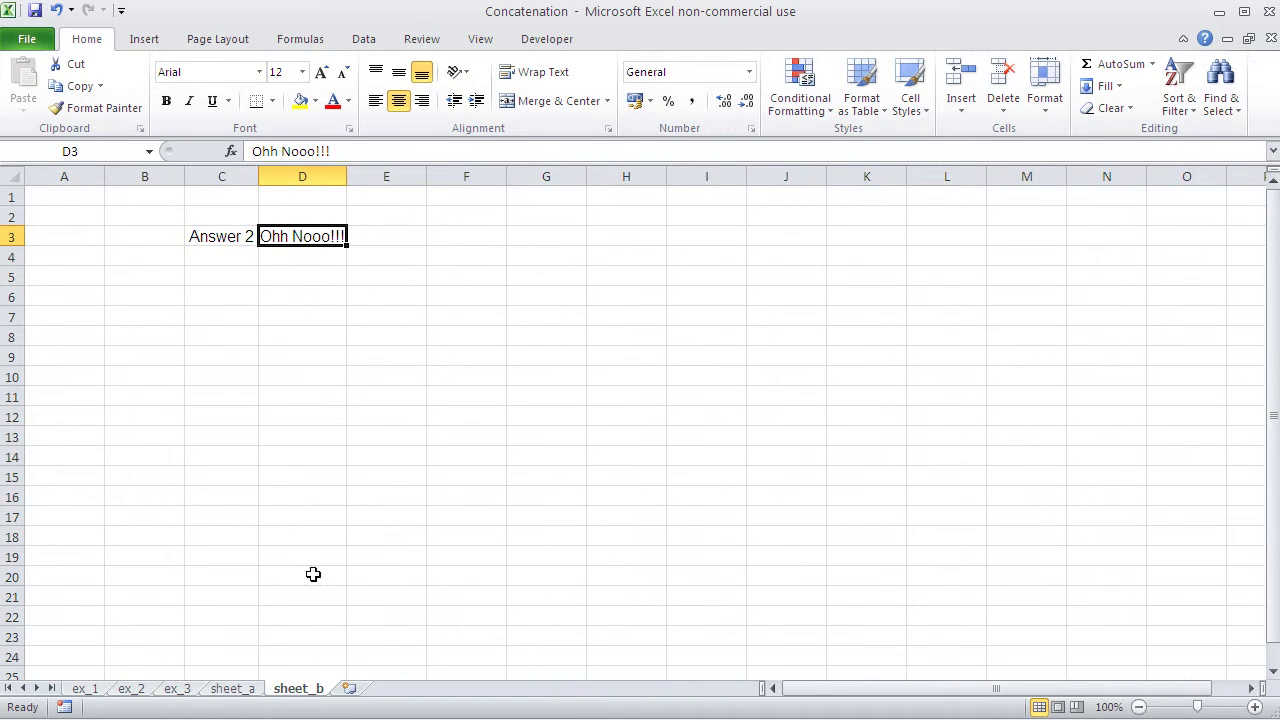
pyautogui.click(186, 692)
pyautogui.click(392, 240)
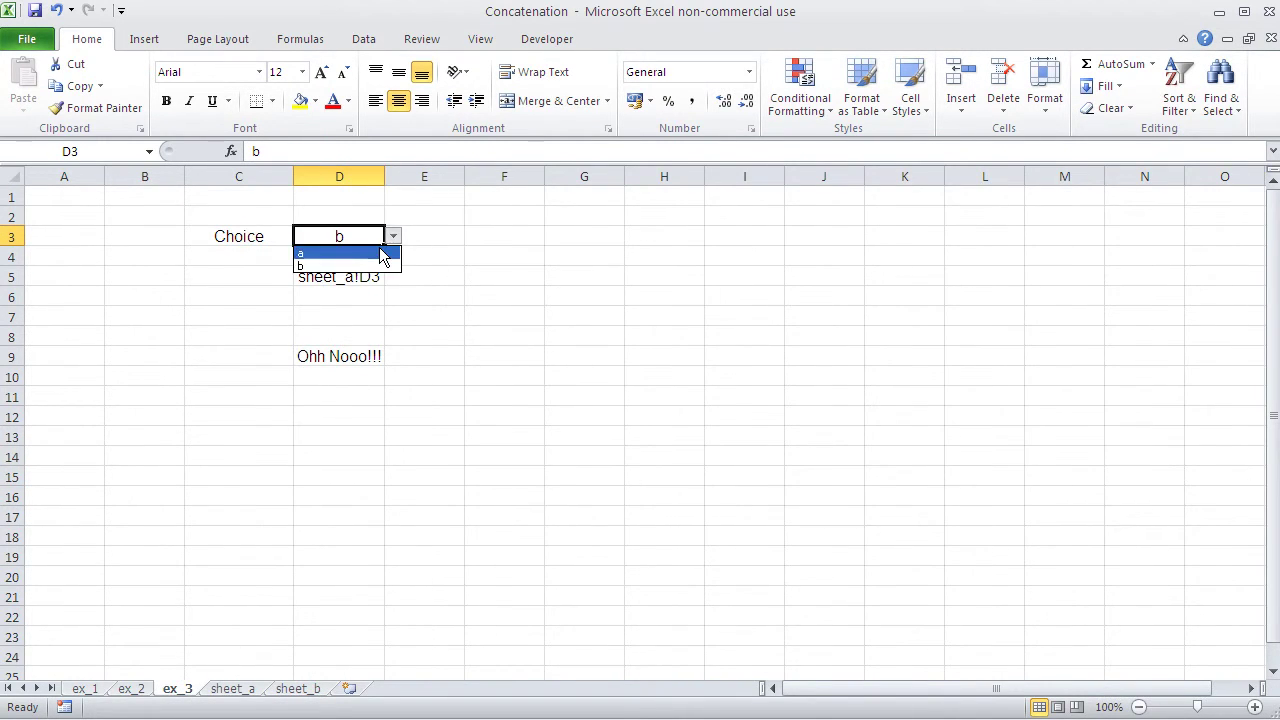
pyautogui.click(372, 253)
# Review D9's INDIRECT arguments, now returning Hahahaha, and close them unchanged.
pyautogui.click(353, 398)
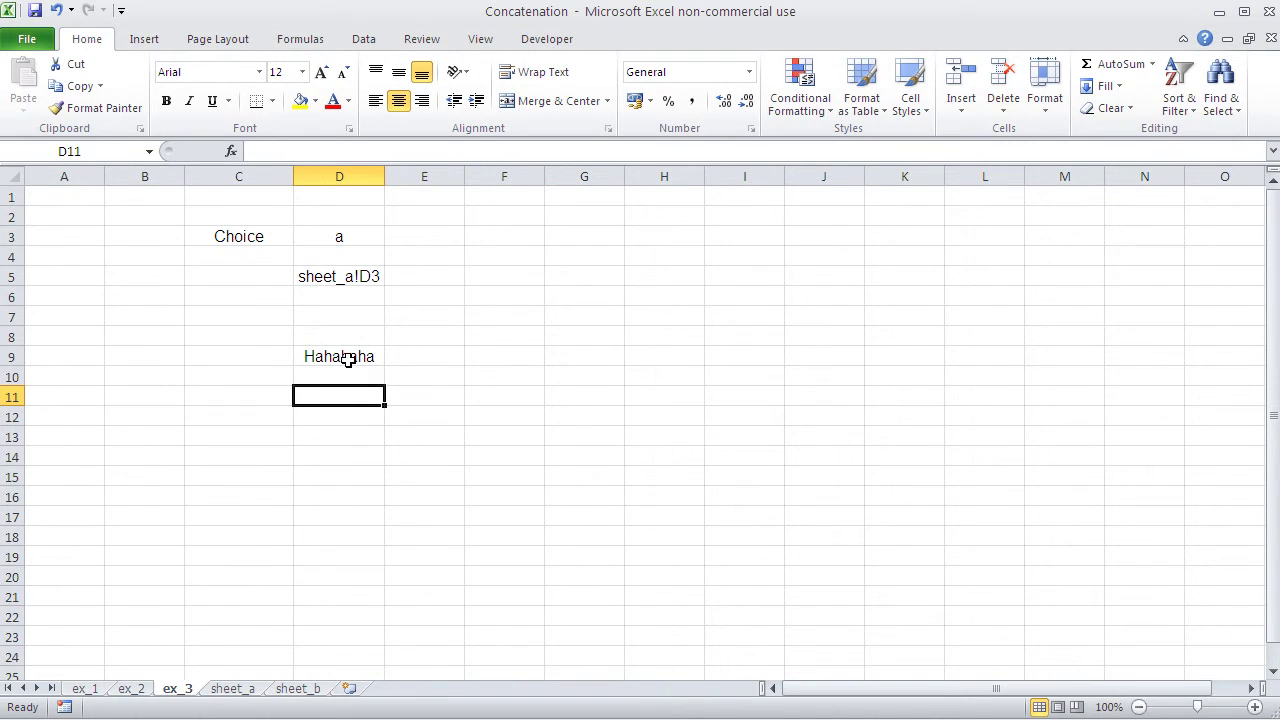
pyautogui.click(347, 356)
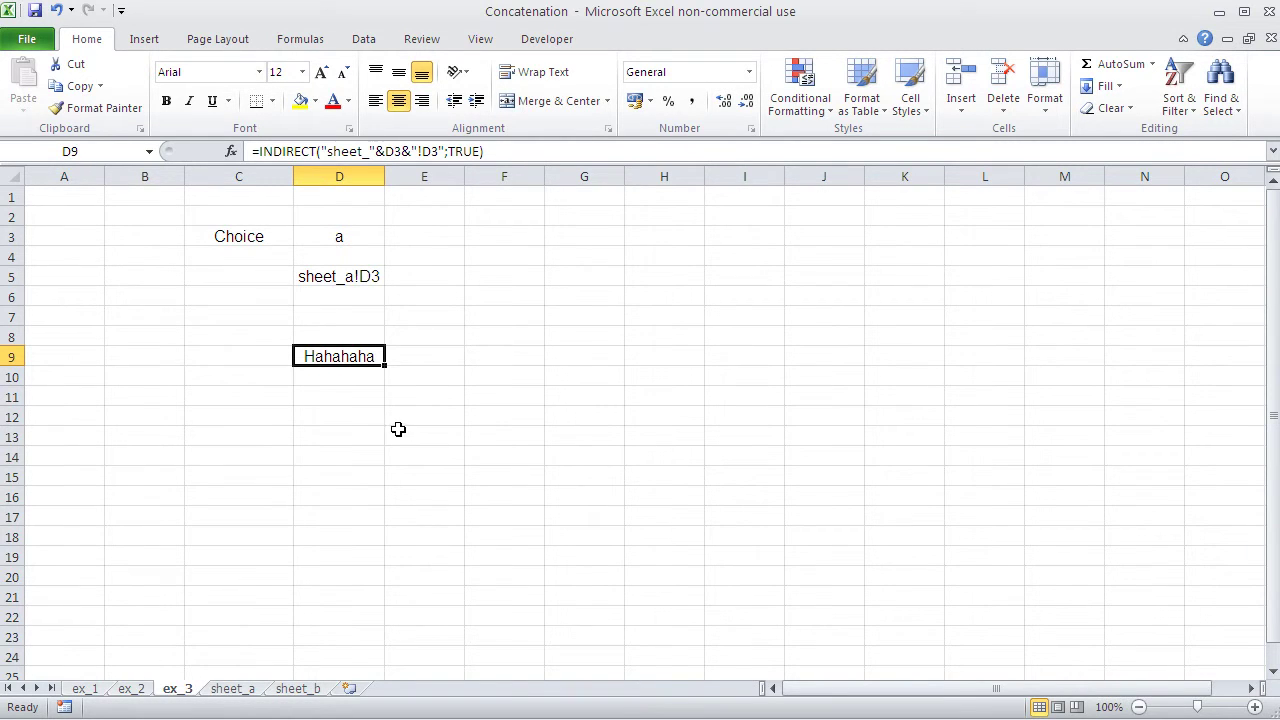
pyautogui.click(231, 151)
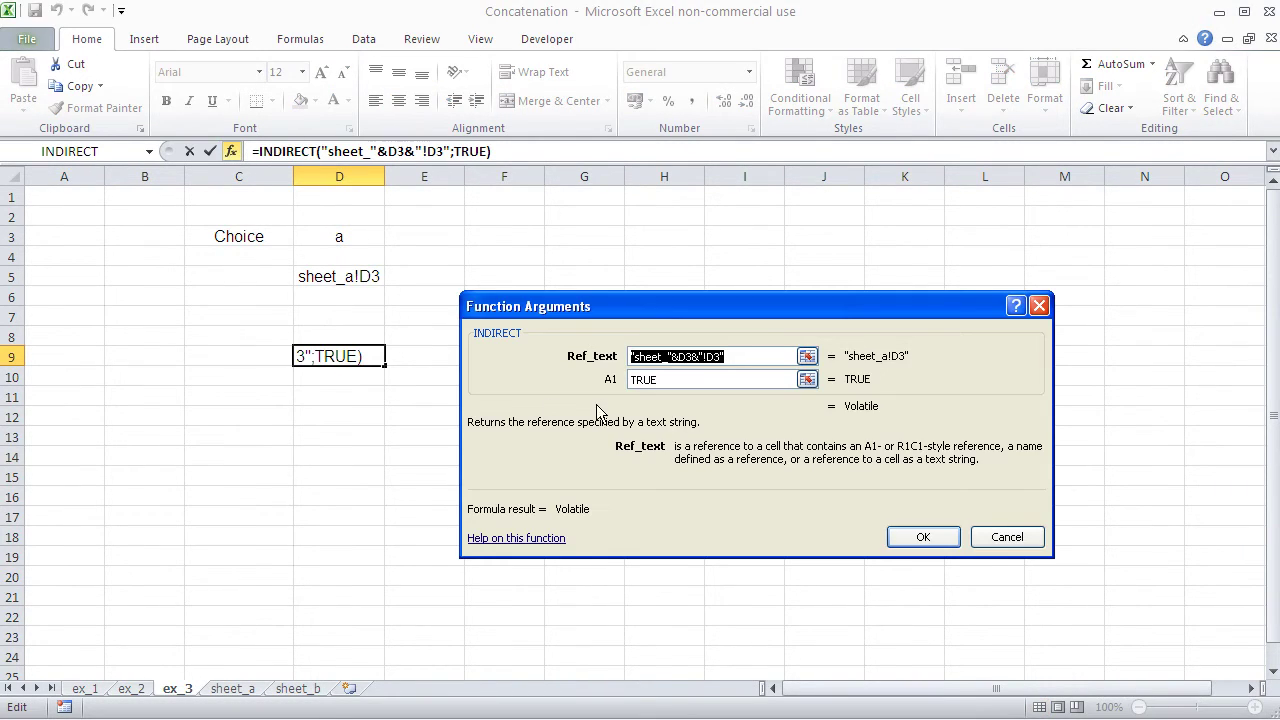
pyautogui.click(739, 355)
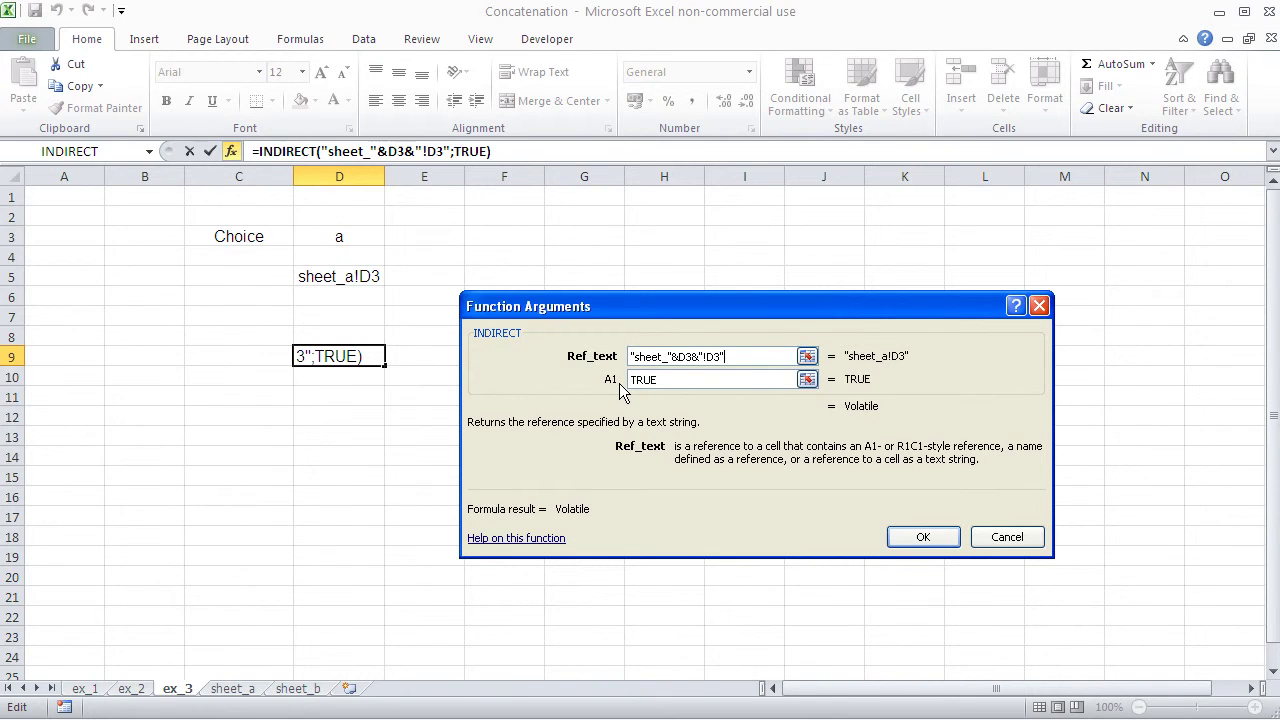
pyautogui.click(673, 356)
pyautogui.click(935, 537)
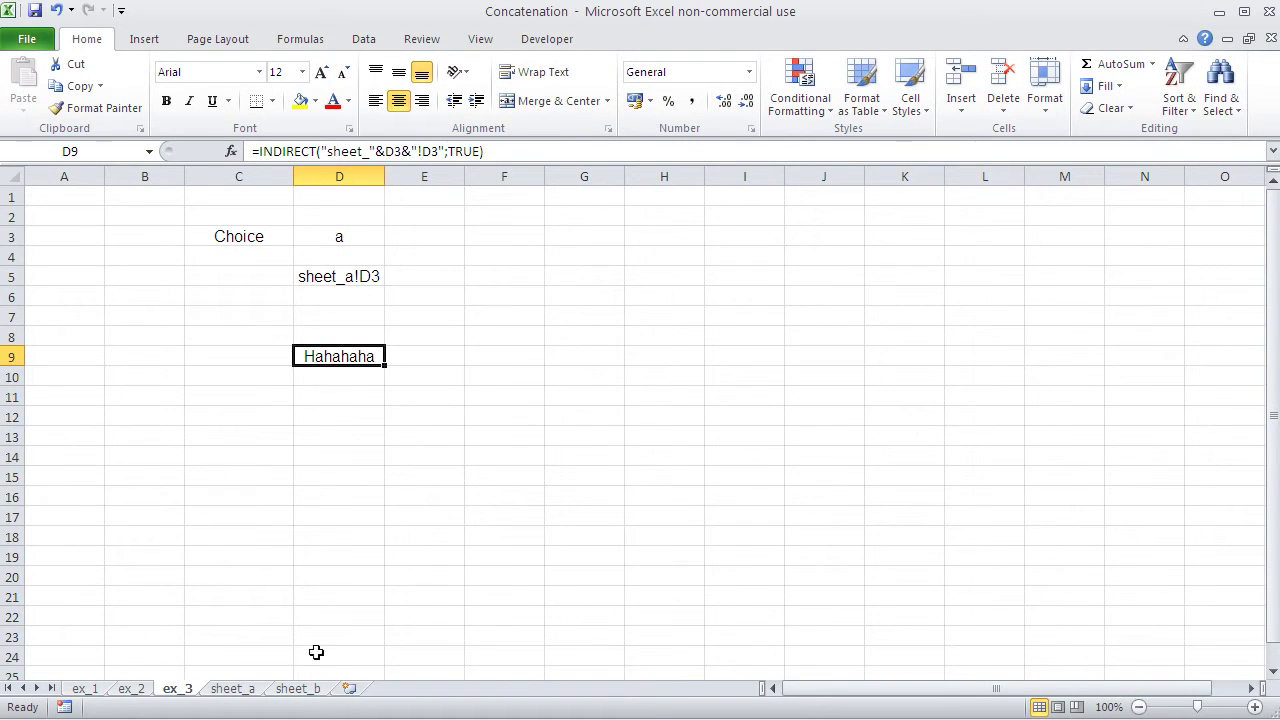
# Review the ex_1, ex_2 and ex_3 sheets, including J3's formula, ending on ex_1.
pyautogui.click(86, 690)
pyautogui.click(834, 236)
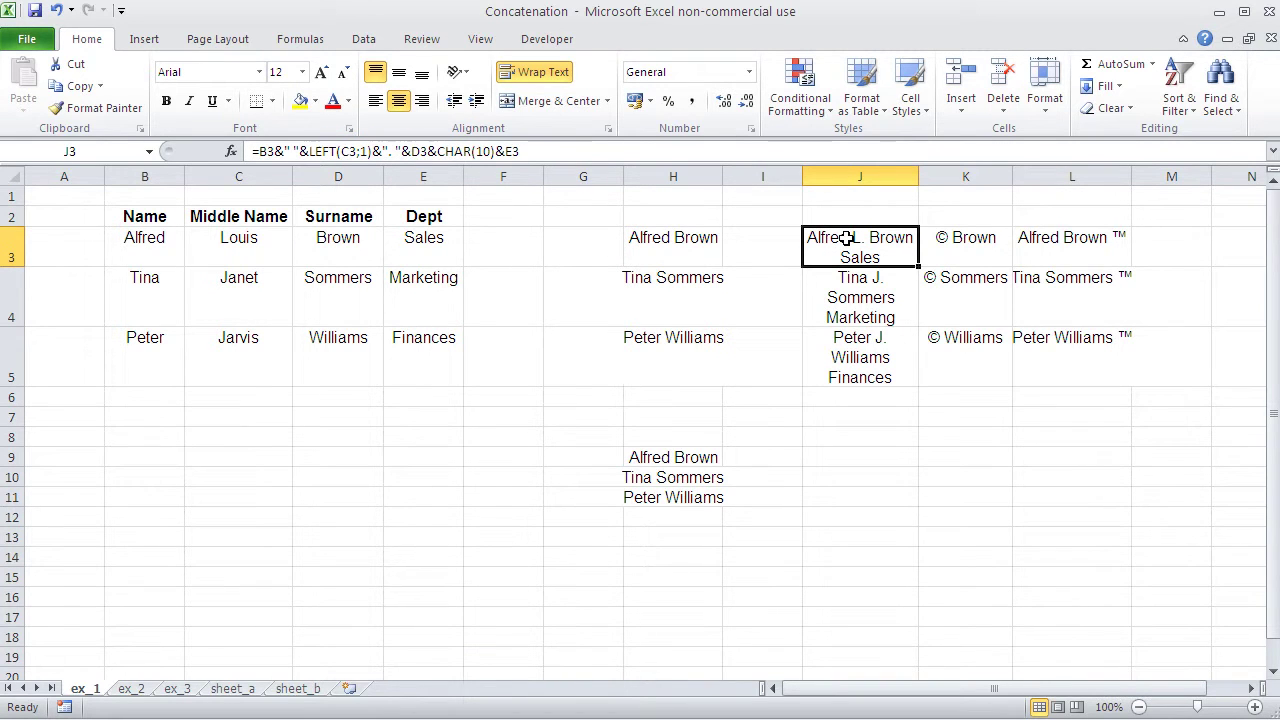
pyautogui.click(133, 692)
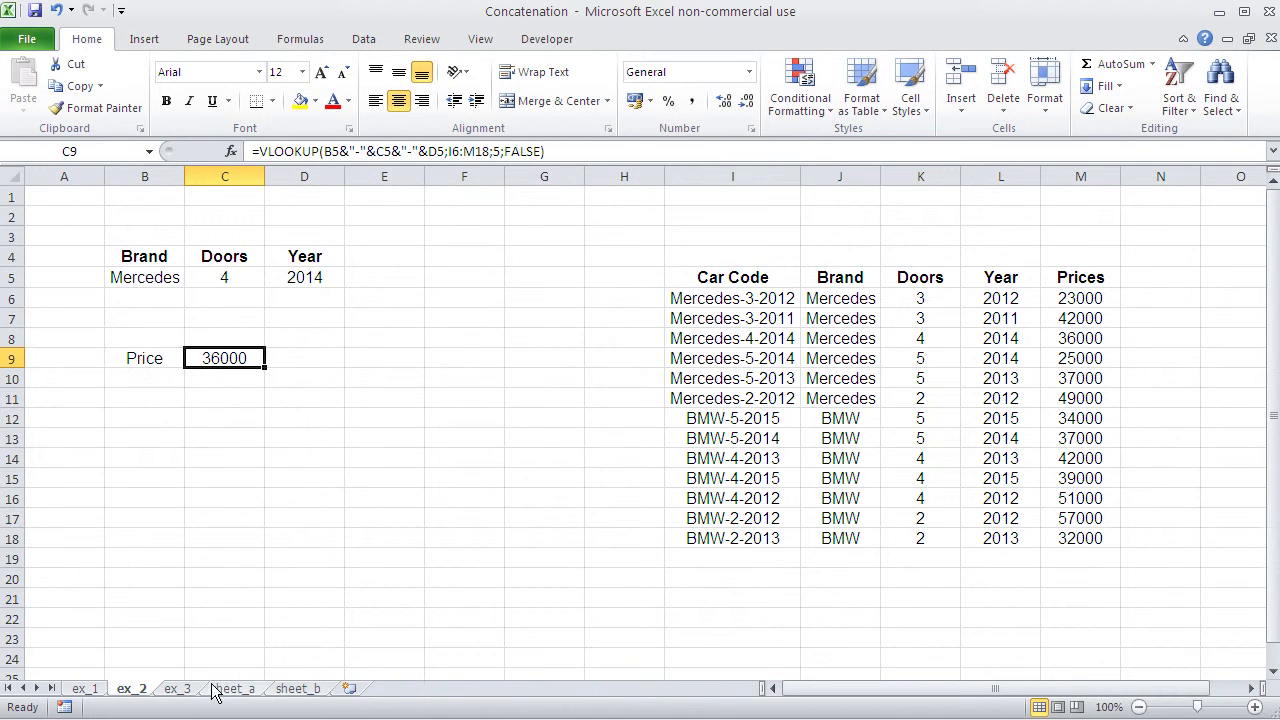
pyautogui.click(177, 690)
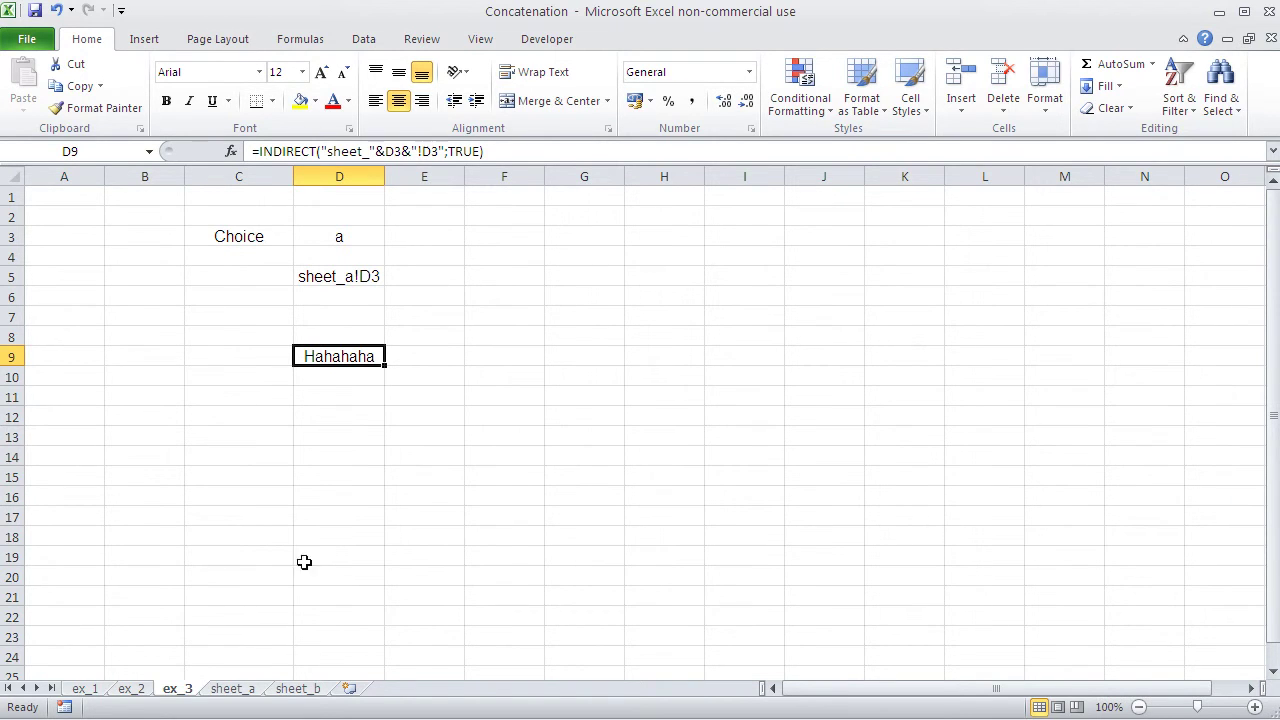
pyautogui.click(137, 690)
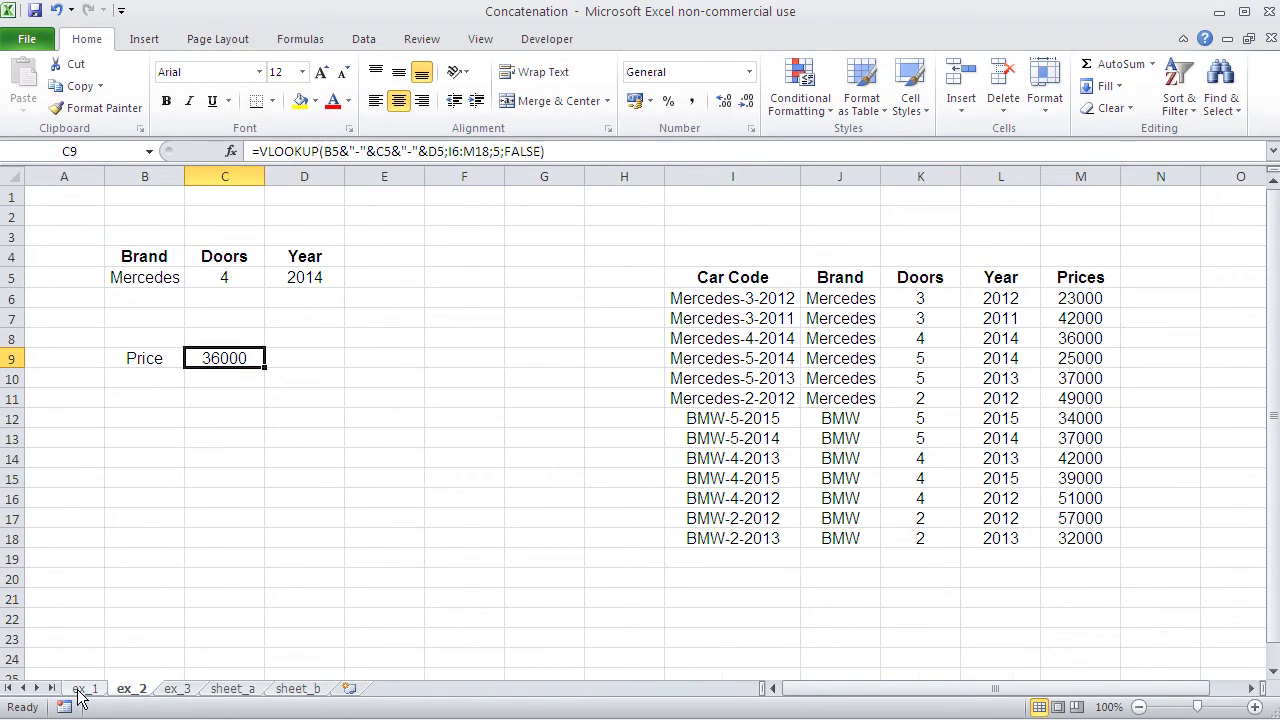
pyautogui.click(86, 689)
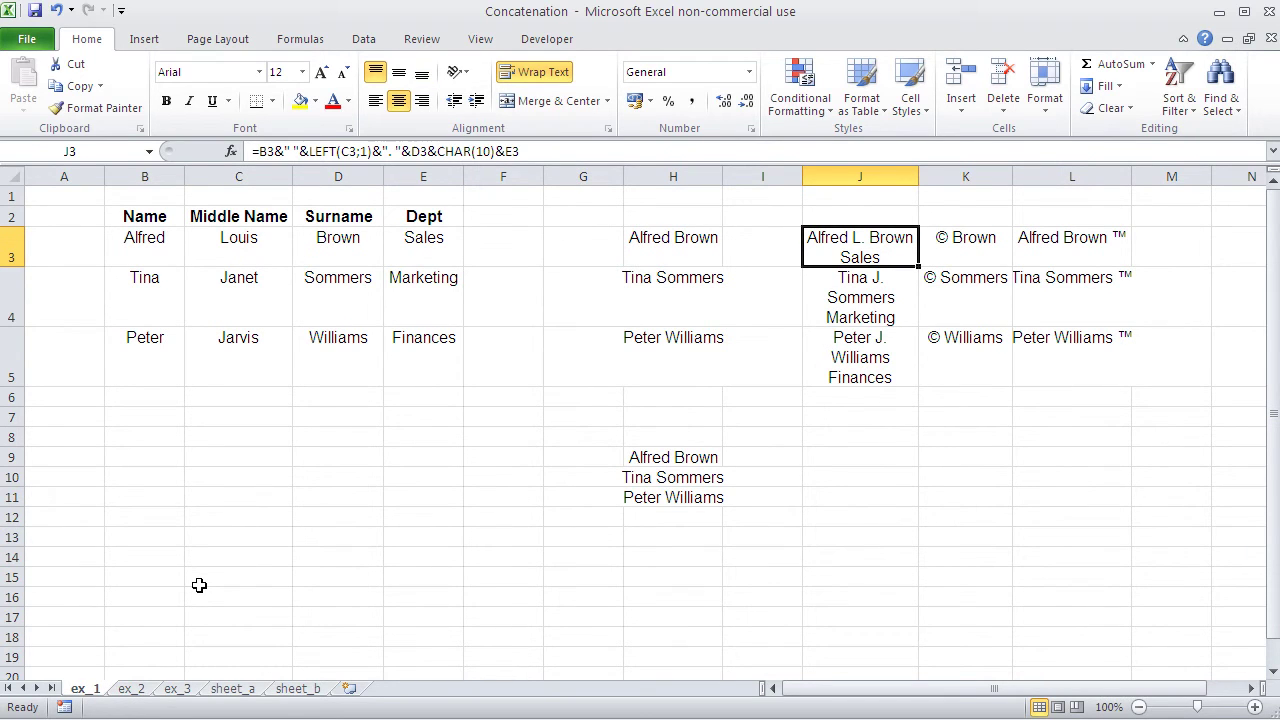